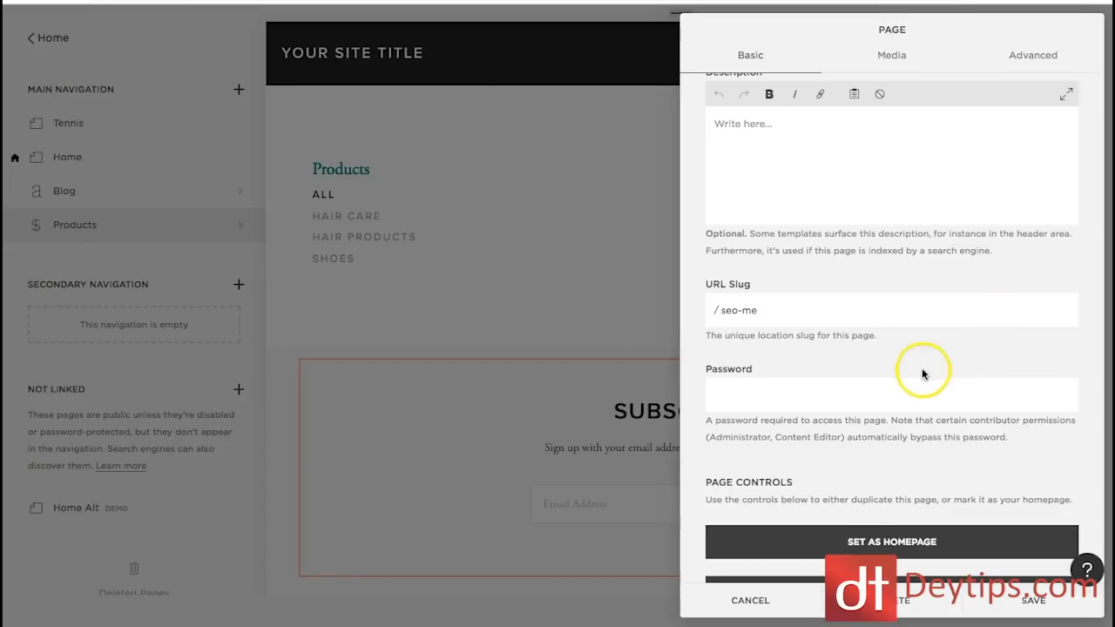
Set the page's URL slug to tennis-lessons-in-london and view the page's media settings.
{"action": "triple_click", "coordinate": [804, 311]}
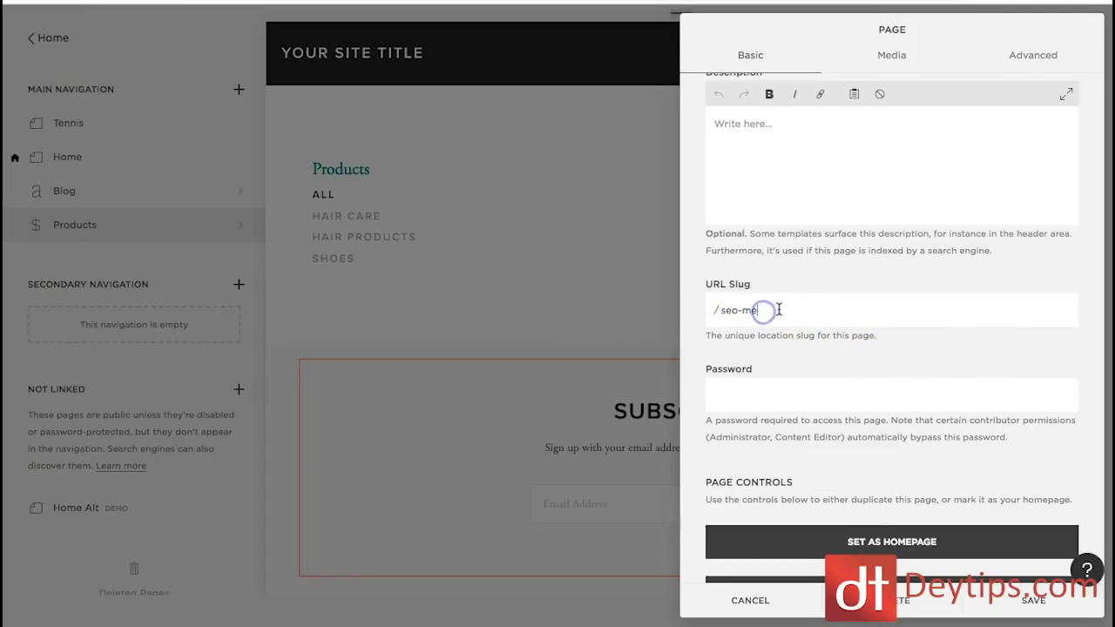
{"action": "mouse_move", "coordinate": [769, 310]}
{"action": "left_mouse_down"}
{"action": "mouse_move", "coordinate": [722, 311]}
{"action": "mouse_move", "coordinate": [723, 321]}
{"action": "mouse_move", "coordinate": [698, 312]}
{"action": "mouse_move", "coordinate": [771, 310]}
{"action": "left_mouse_up"}
{"action": "key", "text": "BackSpace"}
{"action": "triple_click", "coordinate": [771, 310]}
{"action": "left_click", "coordinate": [849, 318]}
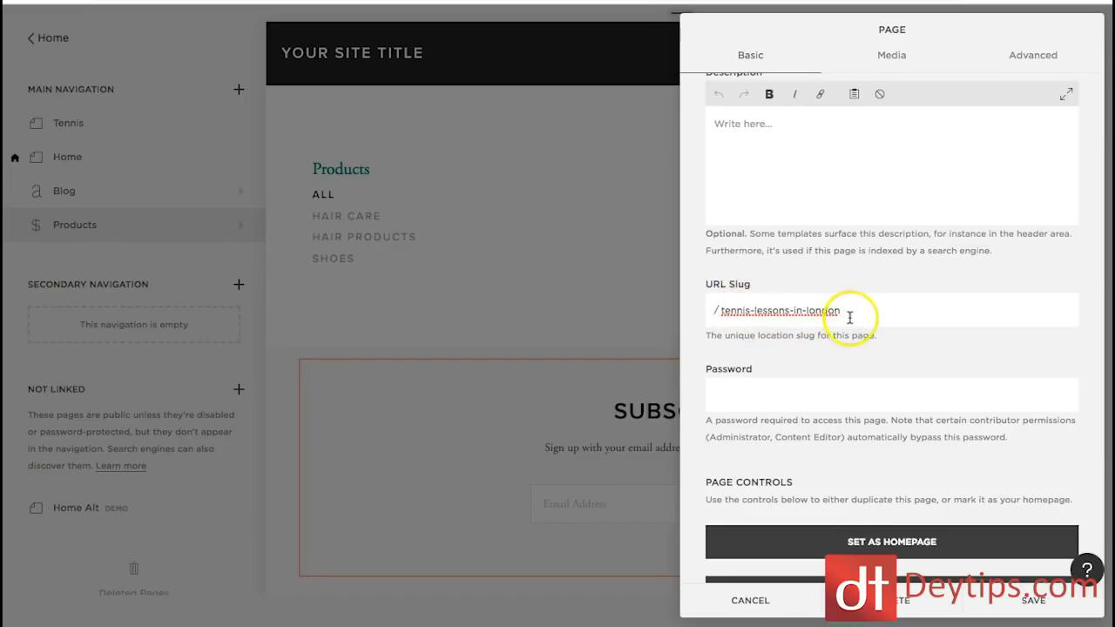
{"action": "left_click", "coordinate": [863, 366]}
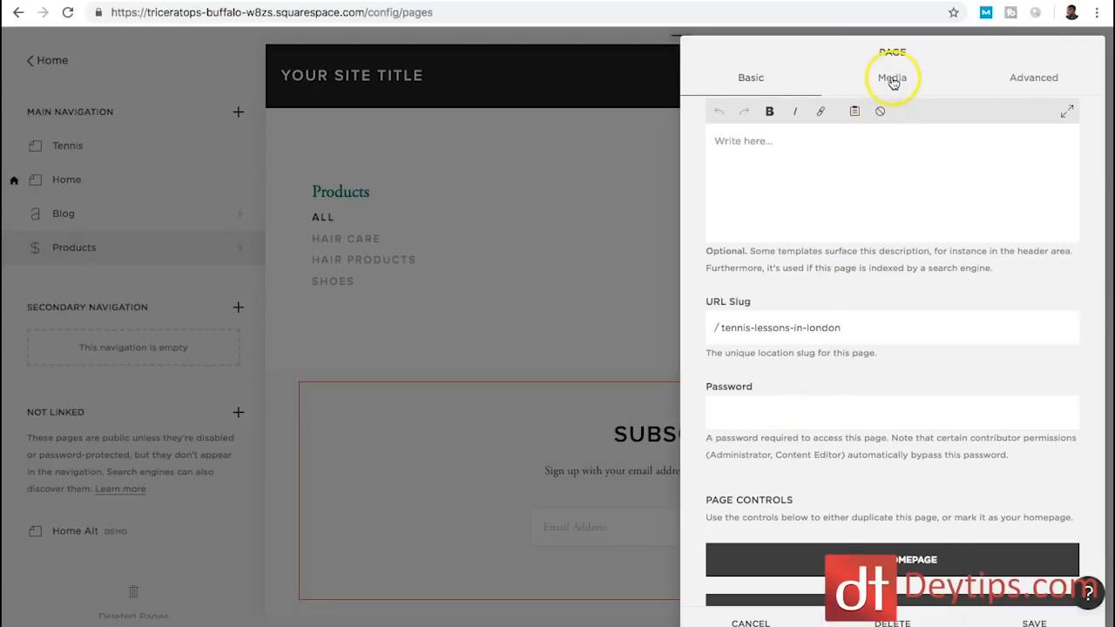
{"action": "left_click", "coordinate": [892, 79]}
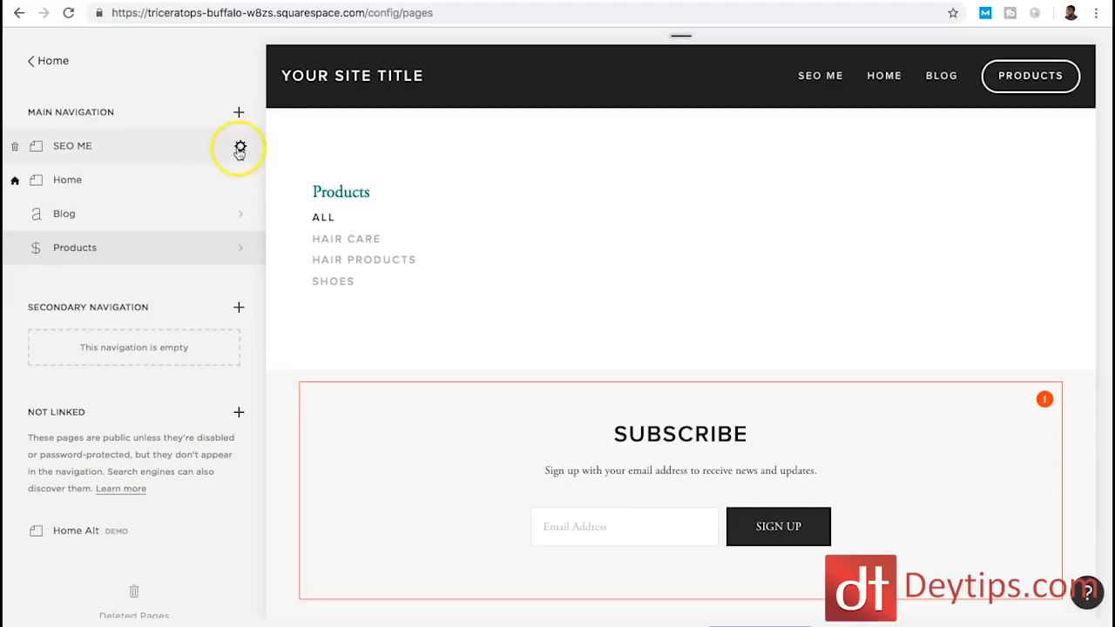
Review the SEO ME page's basic settings, including its description and URL slug, and close them without saving.
{"action": "left_click", "coordinate": [241, 148]}
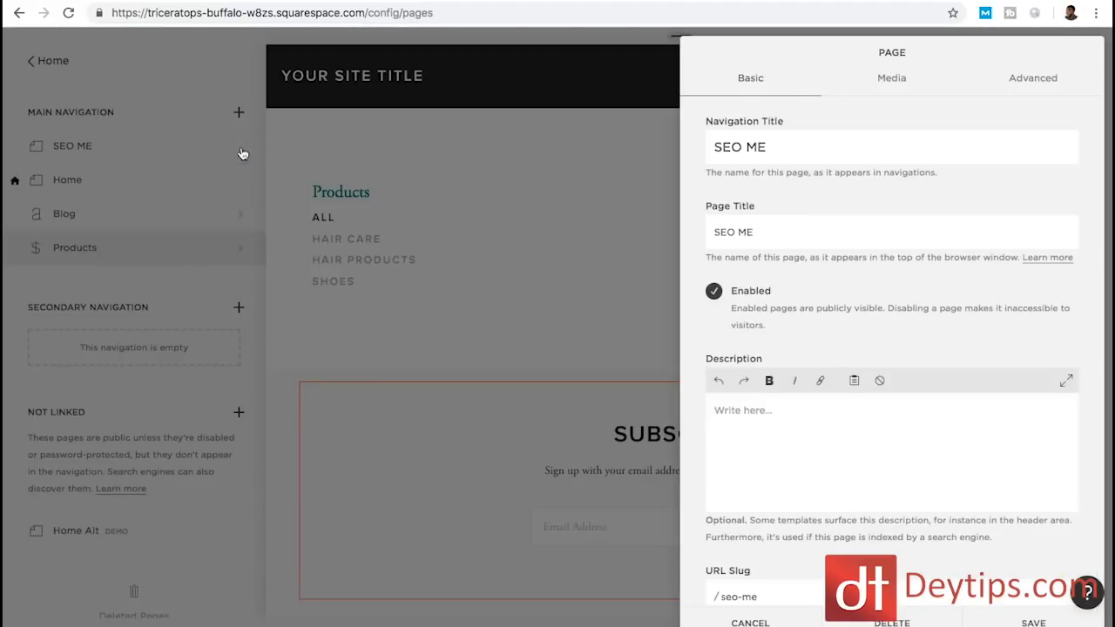
{"action": "scroll", "coordinate": [911, 219], "scroll_direction": "down", "scroll_amount": 3}
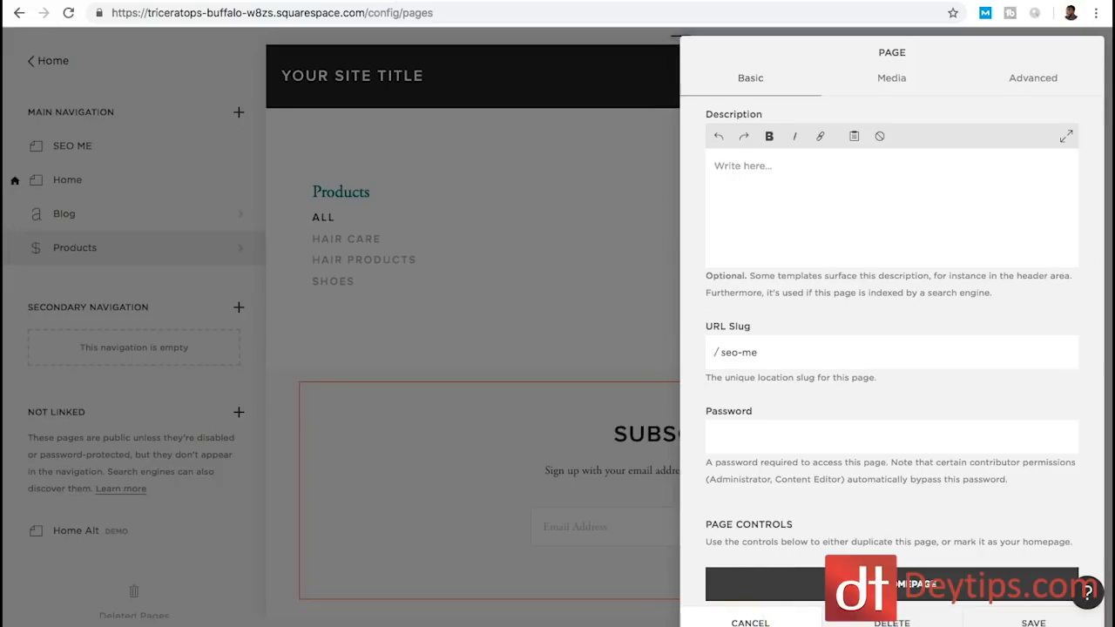
{"action": "scroll", "coordinate": [772, 349], "scroll_direction": "down", "scroll_amount": 1}
{"action": "scroll", "coordinate": [772, 349], "scroll_direction": "up", "scroll_amount": 2}
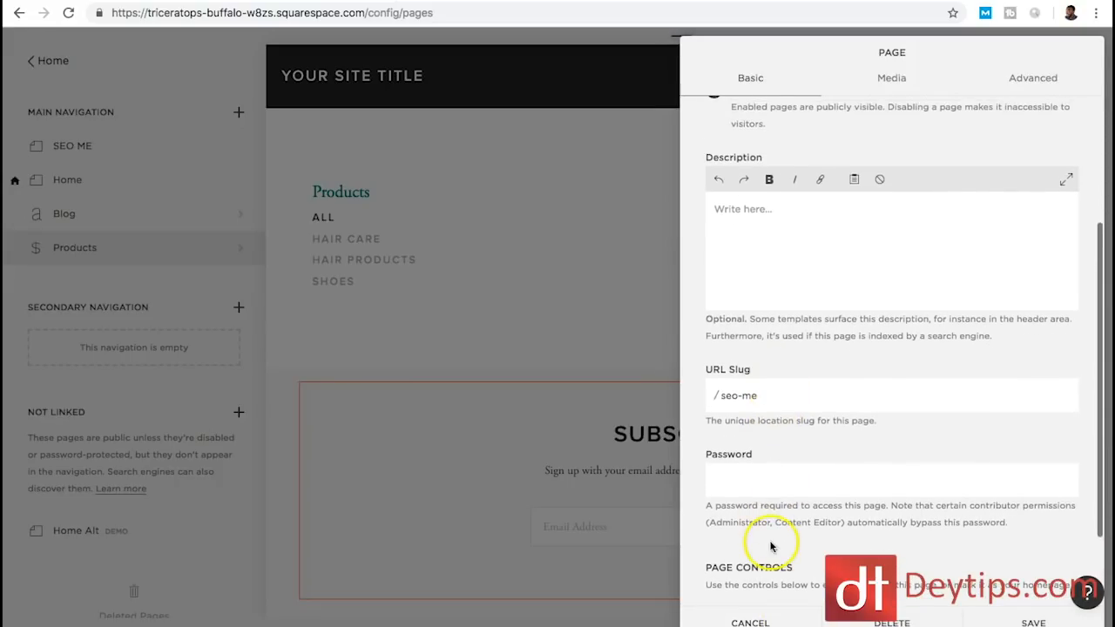
{"action": "left_click", "coordinate": [765, 620]}
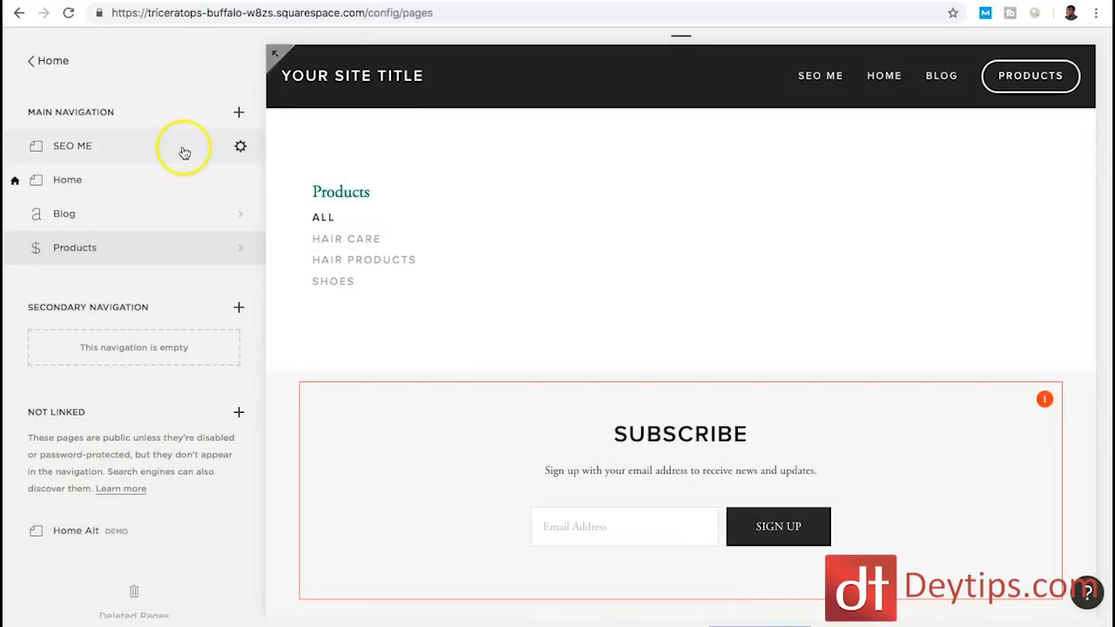
Open the SEO ME page from the main navigation in the site preview.
{"action": "left_click", "coordinate": [132, 153]}
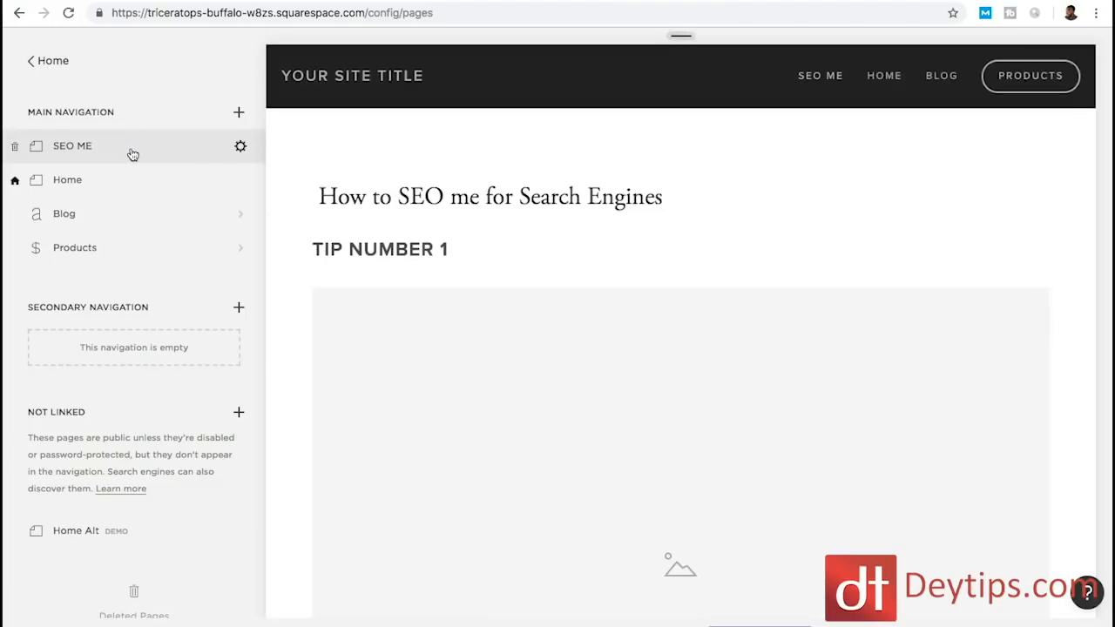
{"action": "left_click", "coordinate": [167, 154]}
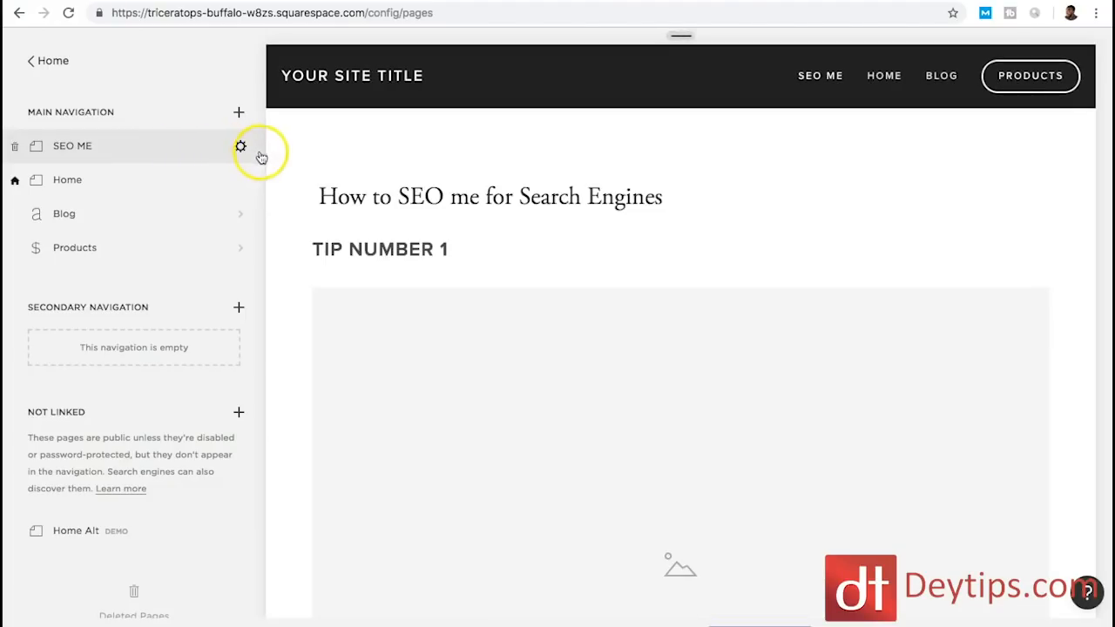
{"action": "mouse_move", "coordinate": [364, 149]}
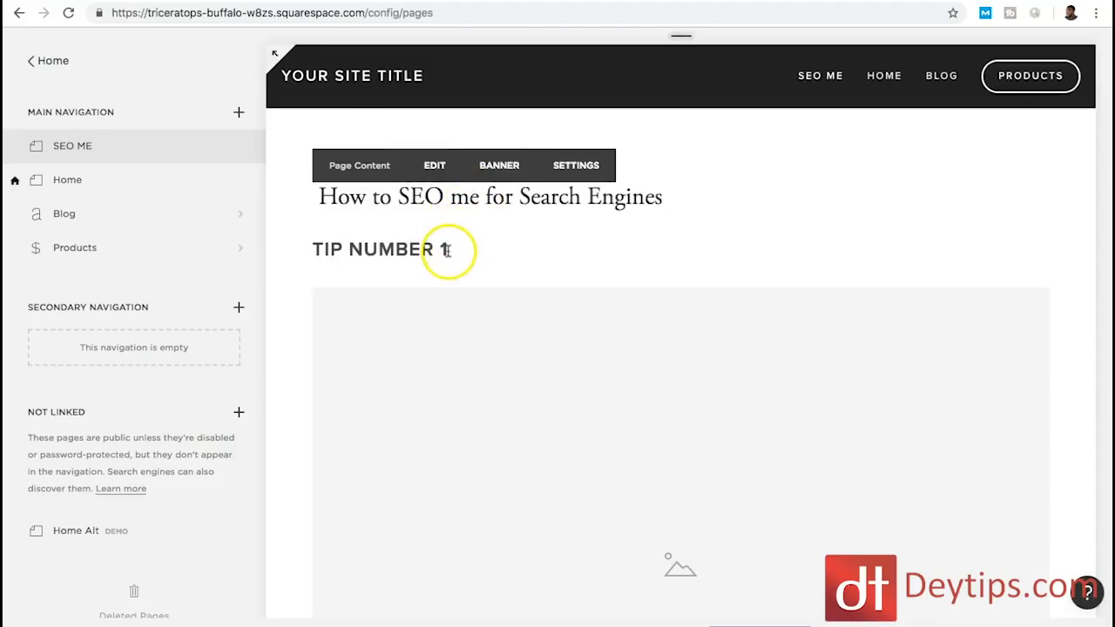
{"action": "mouse_move", "coordinate": [380, 103]}
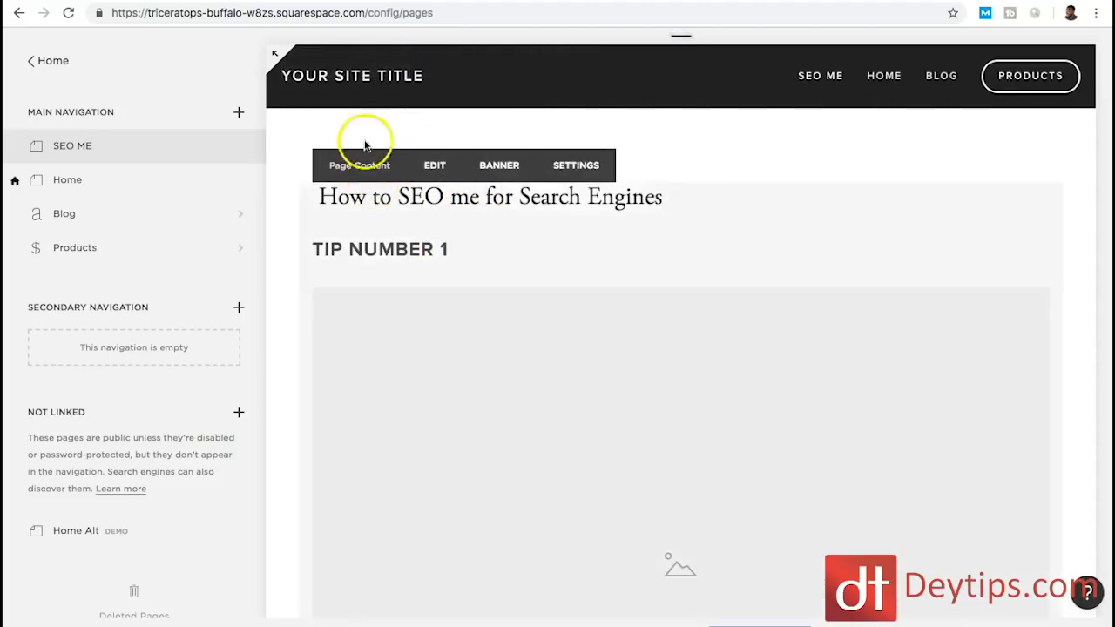
Open the site title settings and replace the site title with "Tennis lessons in London".
{"action": "left_click", "coordinate": [386, 70]}
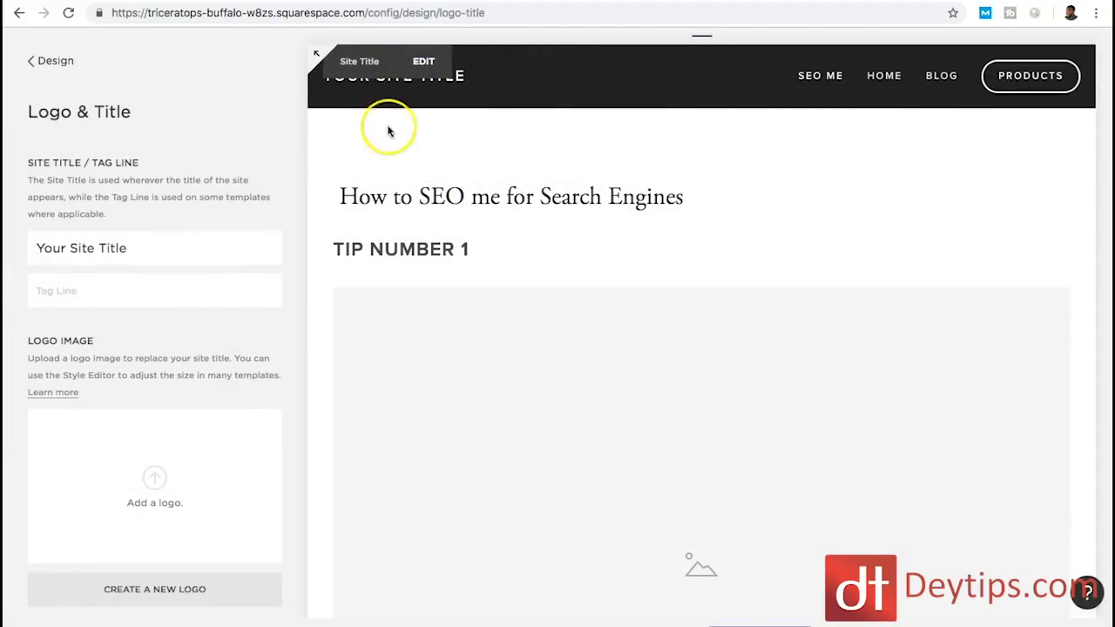
{"action": "left_click", "coordinate": [143, 248]}
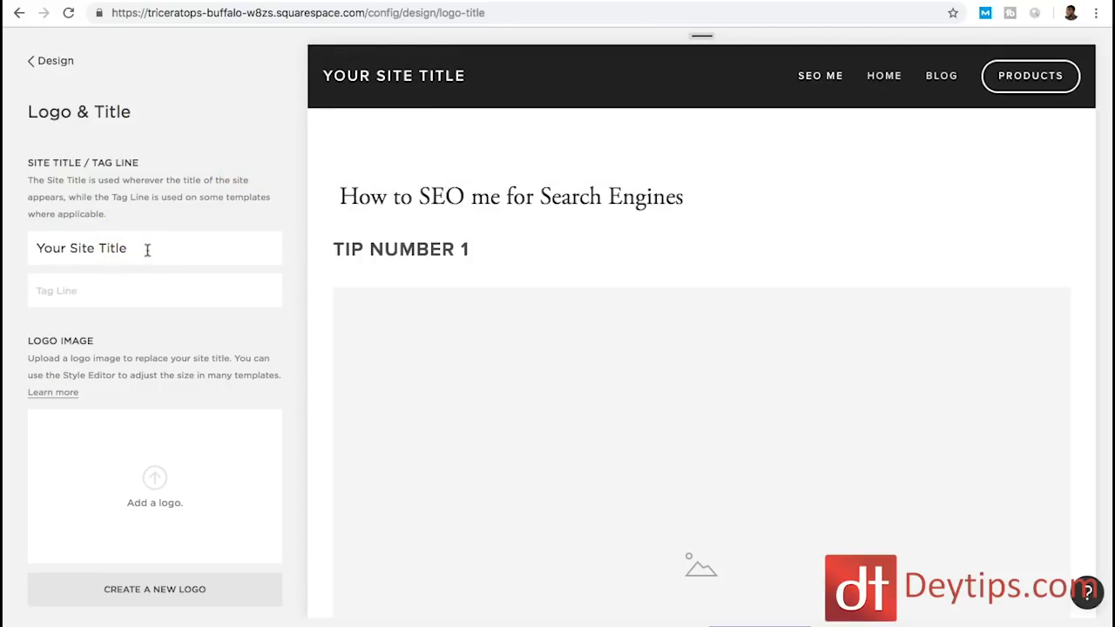
{"action": "left_click_drag", "start_coordinate": [129, 251], "coordinate": [44, 250]}
{"action": "left_click", "coordinate": [20, 254]}
{"action": "left_click_drag", "start_coordinate": [126, 249], "coordinate": [35, 250]}
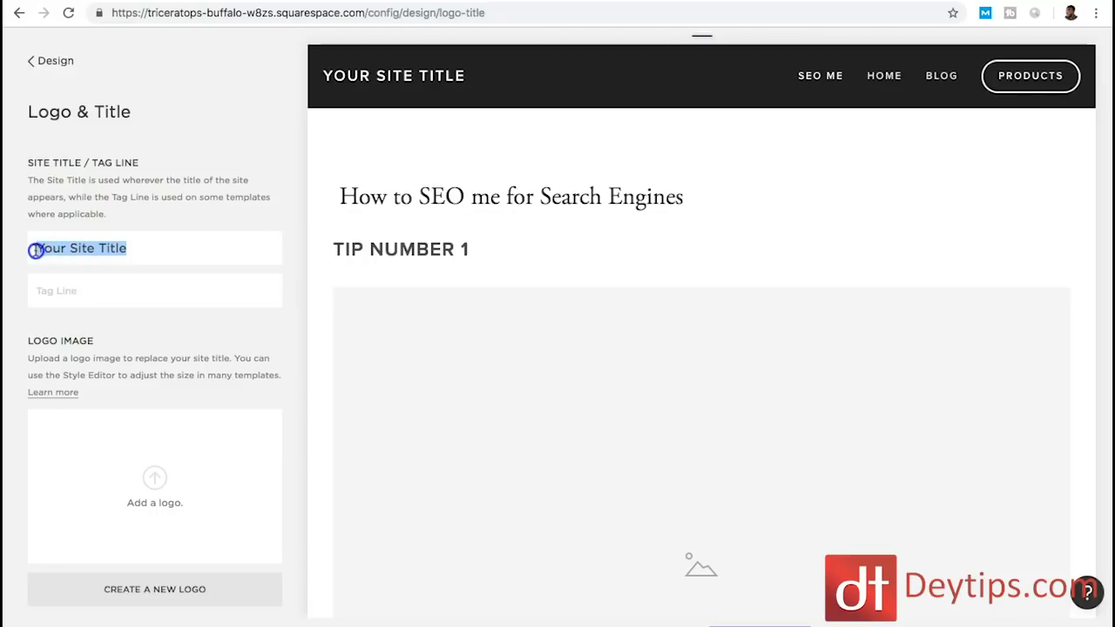
{"action": "type", "text": "Ten"}
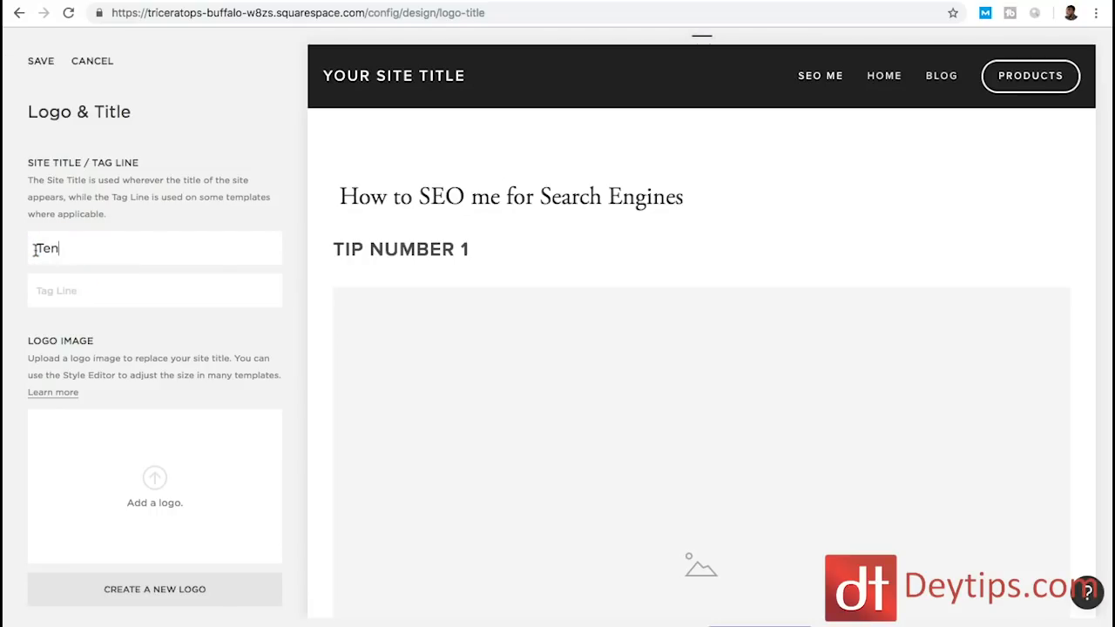
{"action": "type", "text": "nis I"}
{"action": "type", "text": "essons in London"}
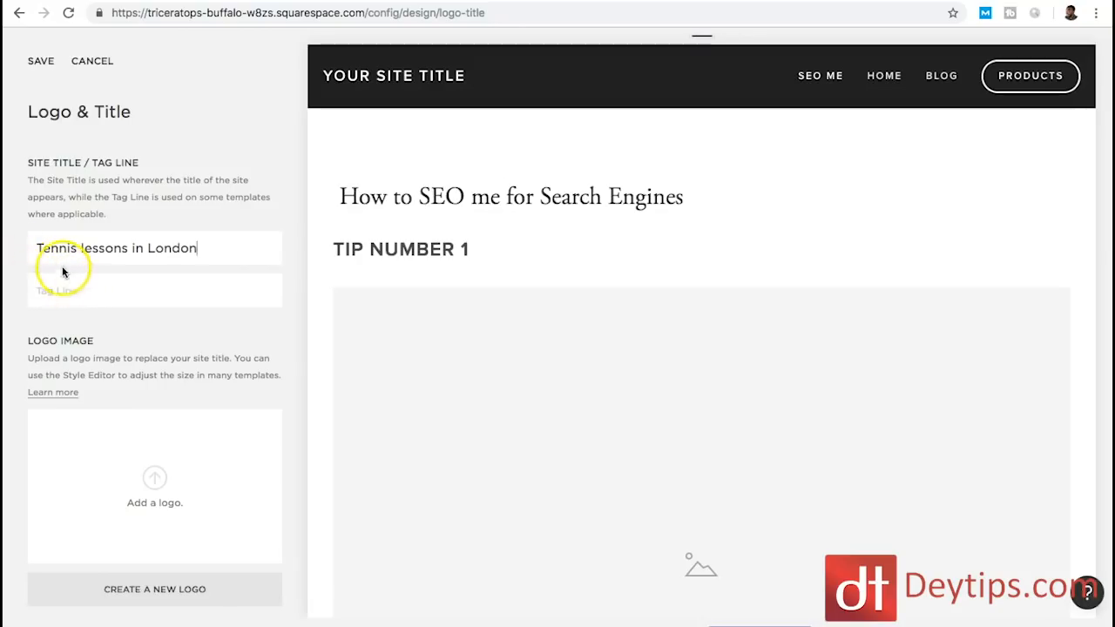
{"action": "left_click", "coordinate": [58, 263]}
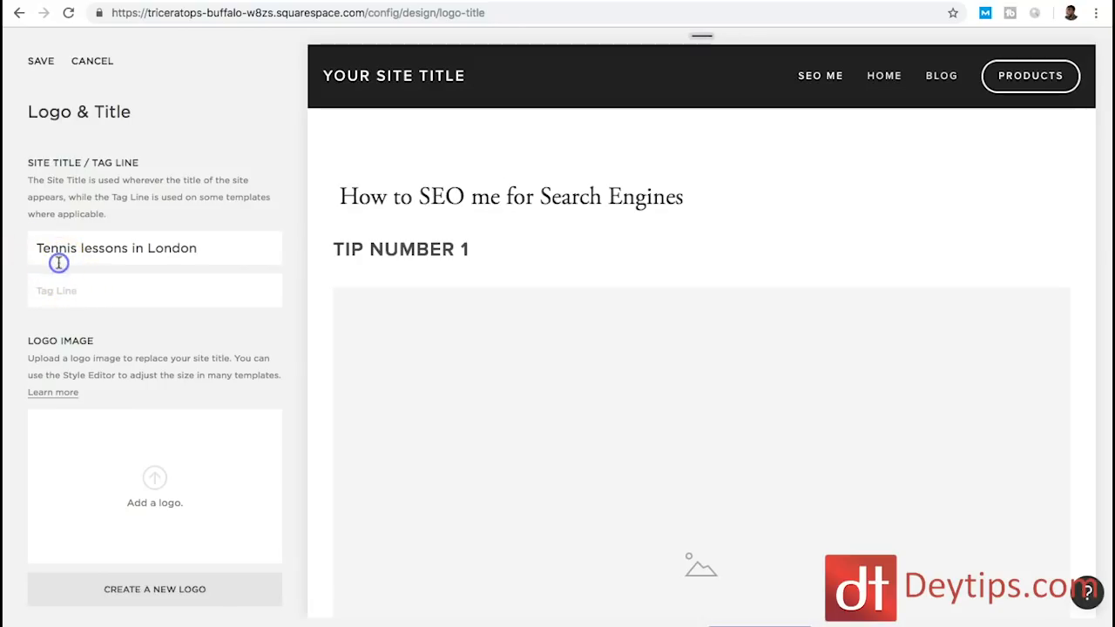
Set the tag line to "Best Tennis Lesoons In london" and save the title settings.
{"action": "left_click", "coordinate": [83, 291]}
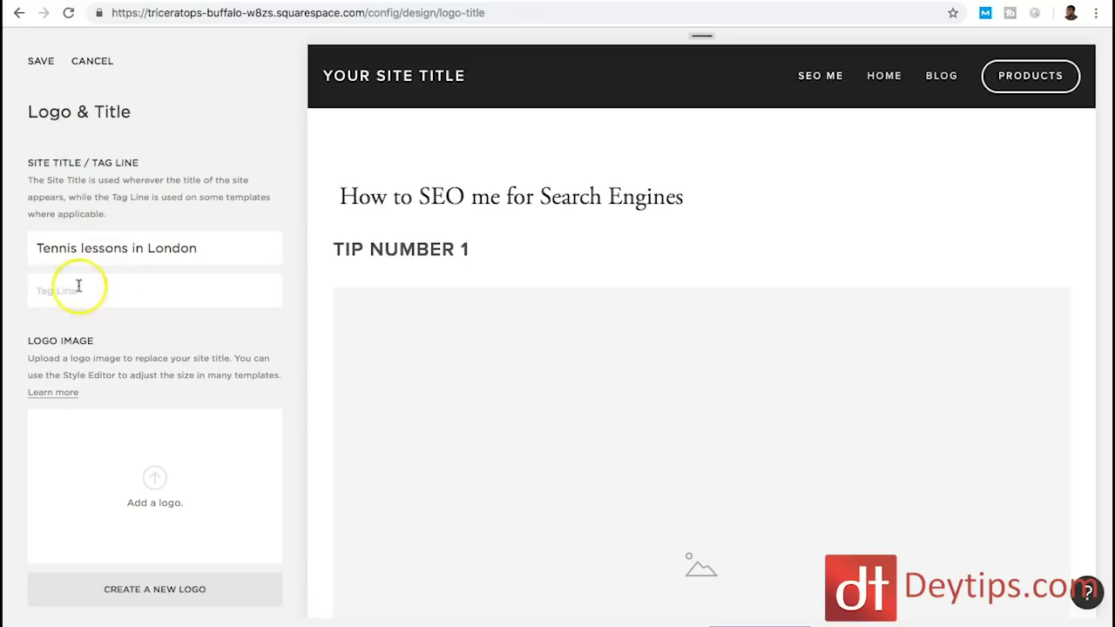
{"action": "left_click", "coordinate": [83, 297]}
{"action": "left_click", "coordinate": [69, 294]}
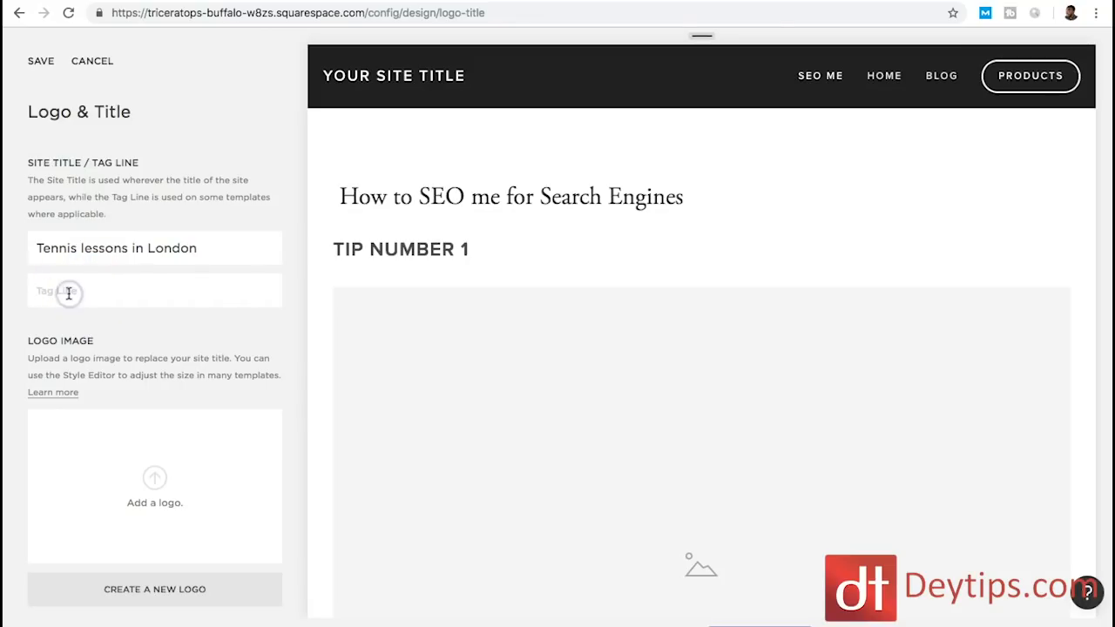
{"action": "type", "text": "Best Tenni"}
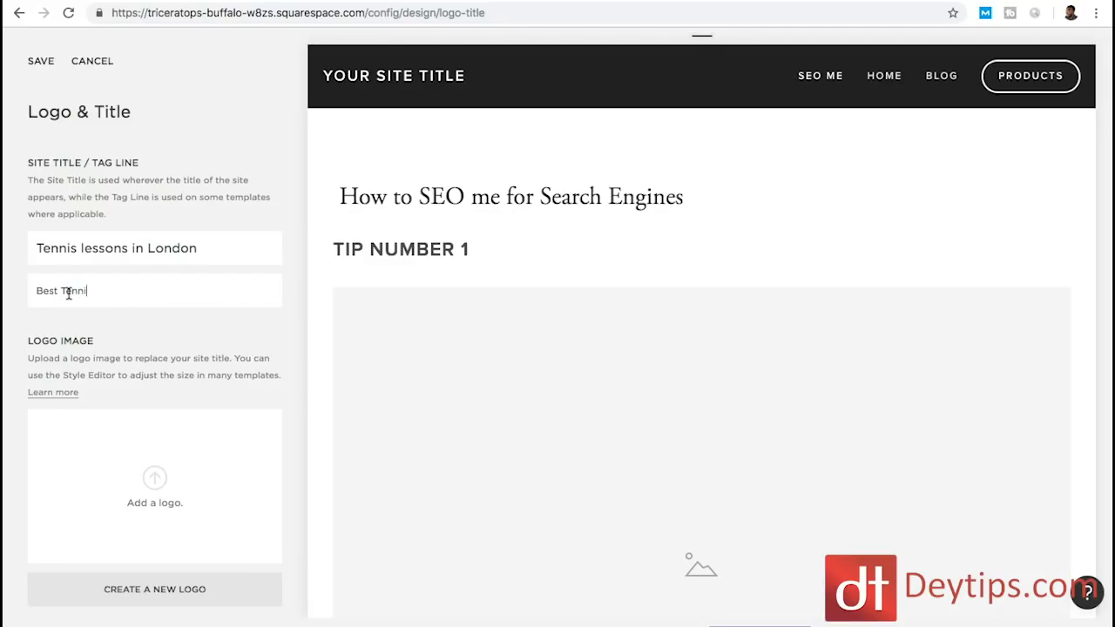
{"action": "type", "text": "s Lesoons In lONDON"}
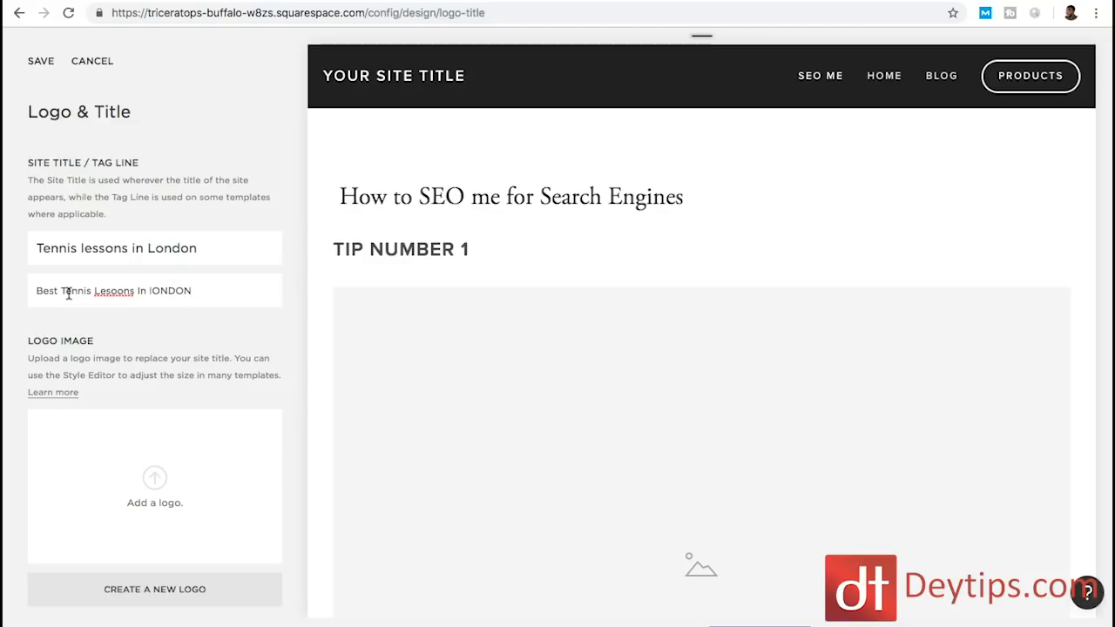
{"action": "left_click", "coordinate": [199, 289]}
{"action": "type", "text": "L"}
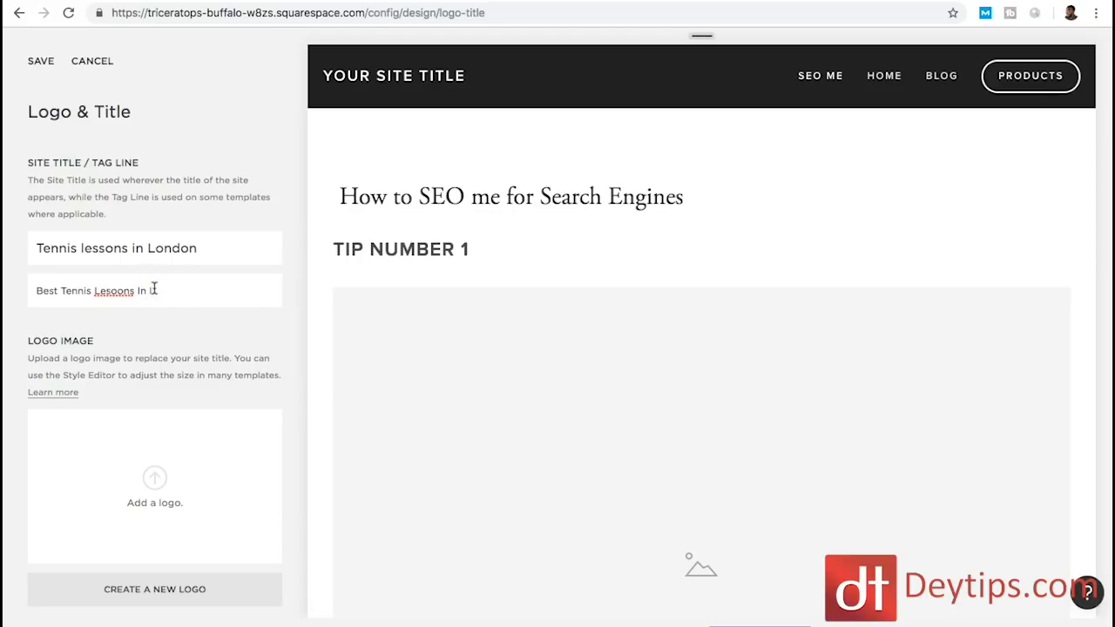
{"action": "type", "text": "ondon"}
{"action": "left_click", "coordinate": [157, 341]}
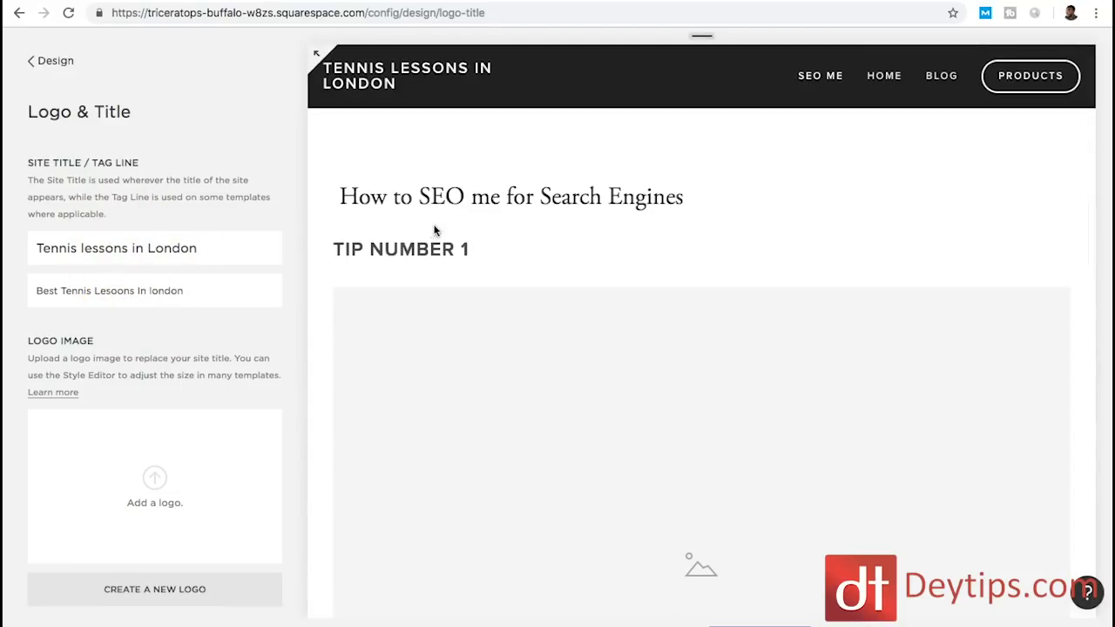
Edit the SEO ME page content and replace its main heading with "Tennis lessons in London".
{"action": "mouse_move", "coordinate": [418, 213]}
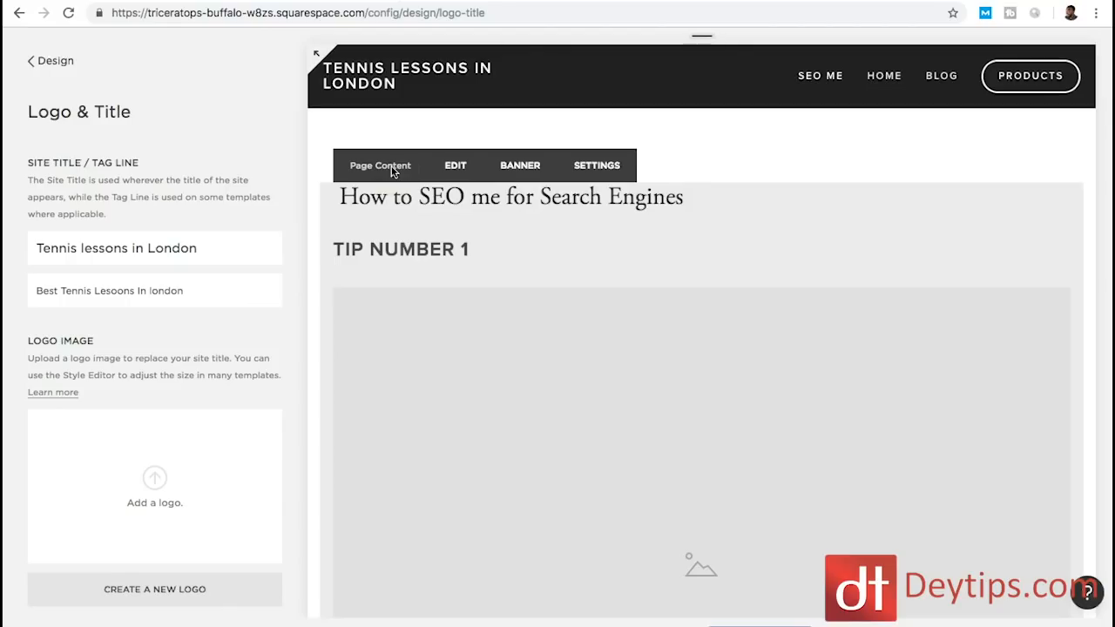
{"action": "left_click", "coordinate": [458, 166]}
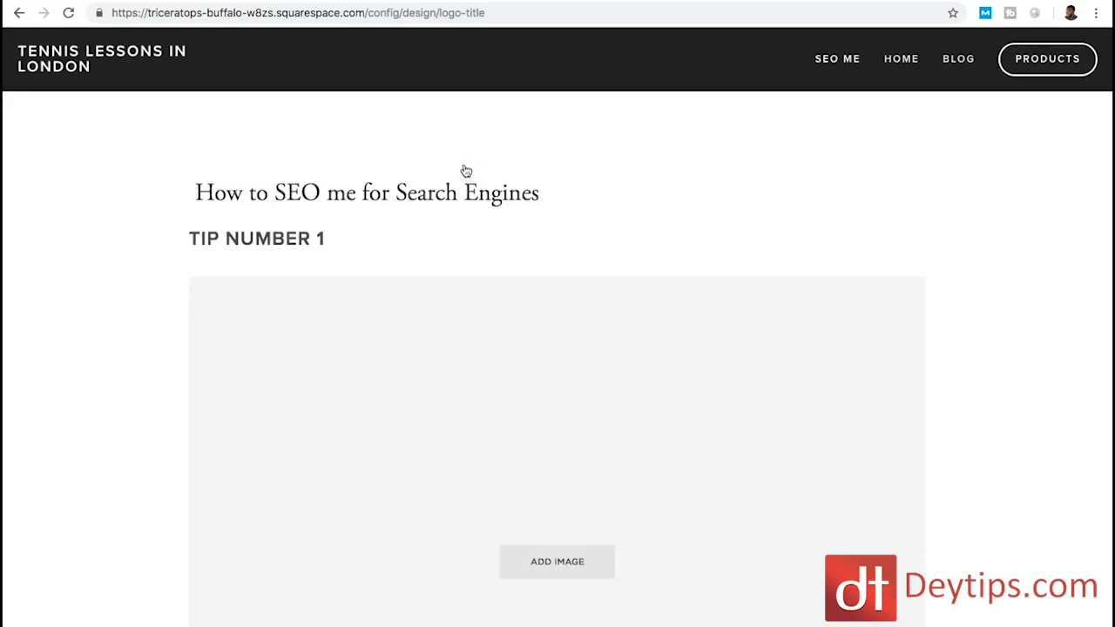
{"action": "triple_click", "coordinate": [359, 209]}
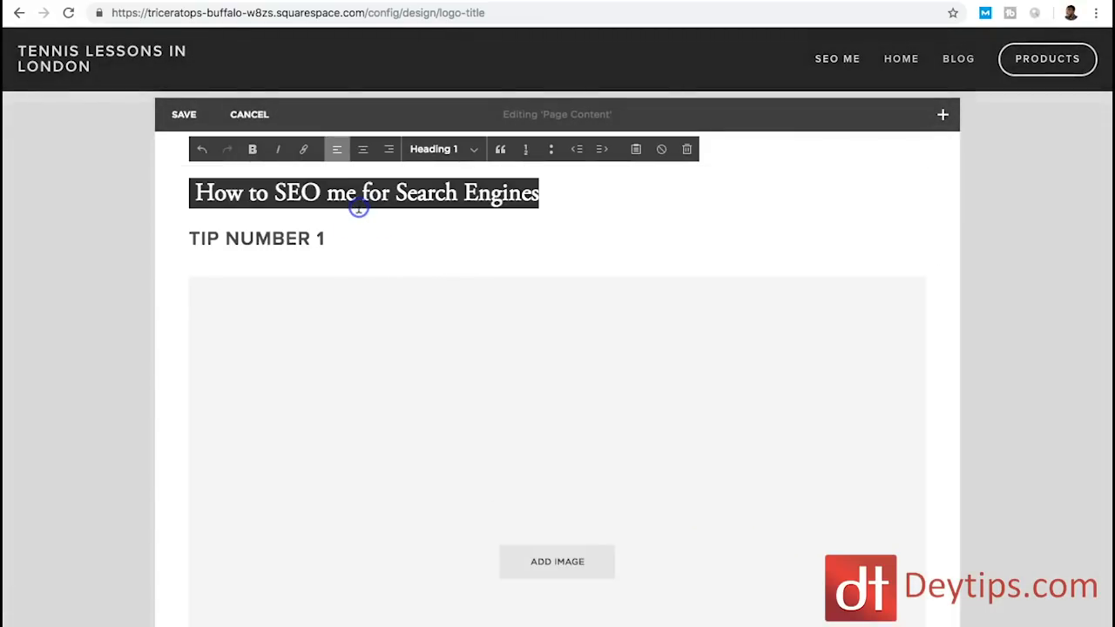
{"action": "type", "text": "Tennis lessons in London"}
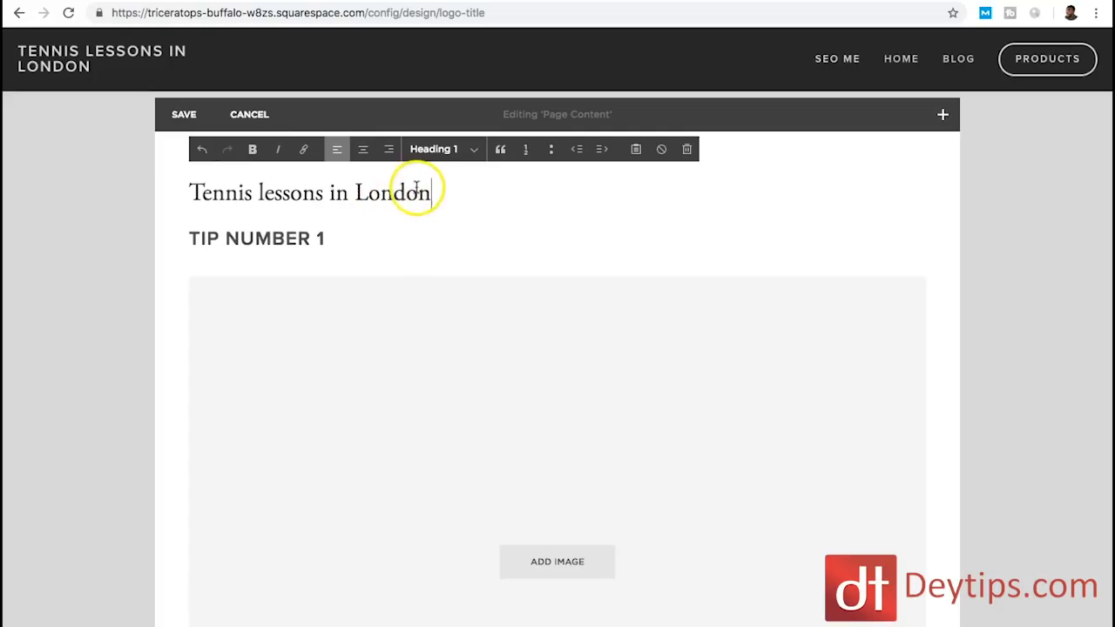
Apply the Heading 1 style to the "Tennis lessons in London" line.
{"action": "left_click_drag", "start_coordinate": [438, 194], "coordinate": [183, 189]}
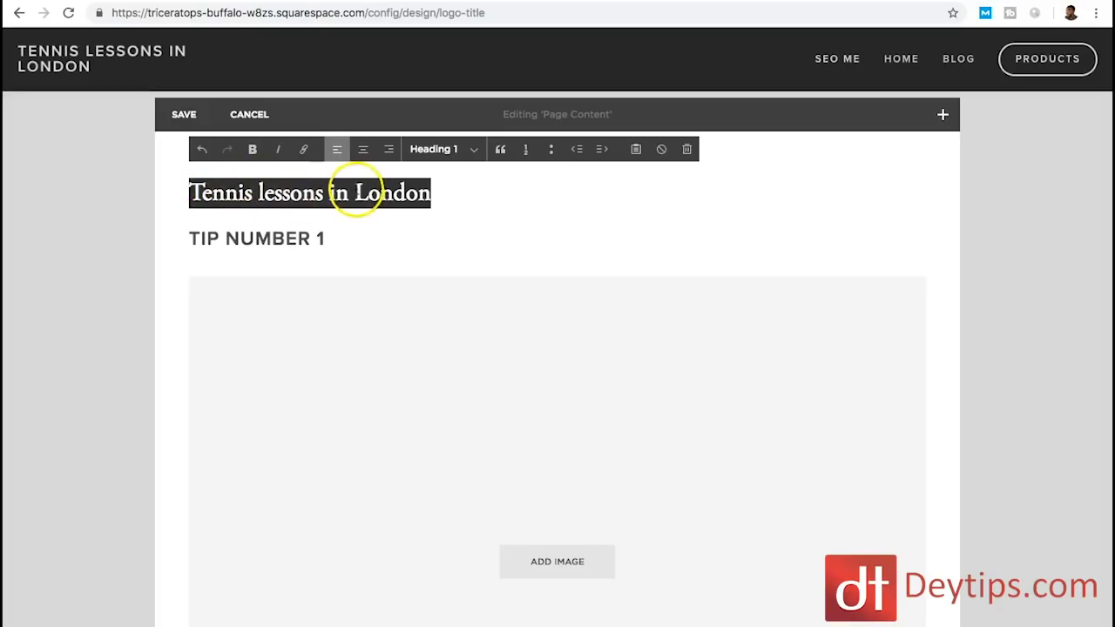
{"action": "left_click", "coordinate": [450, 154]}
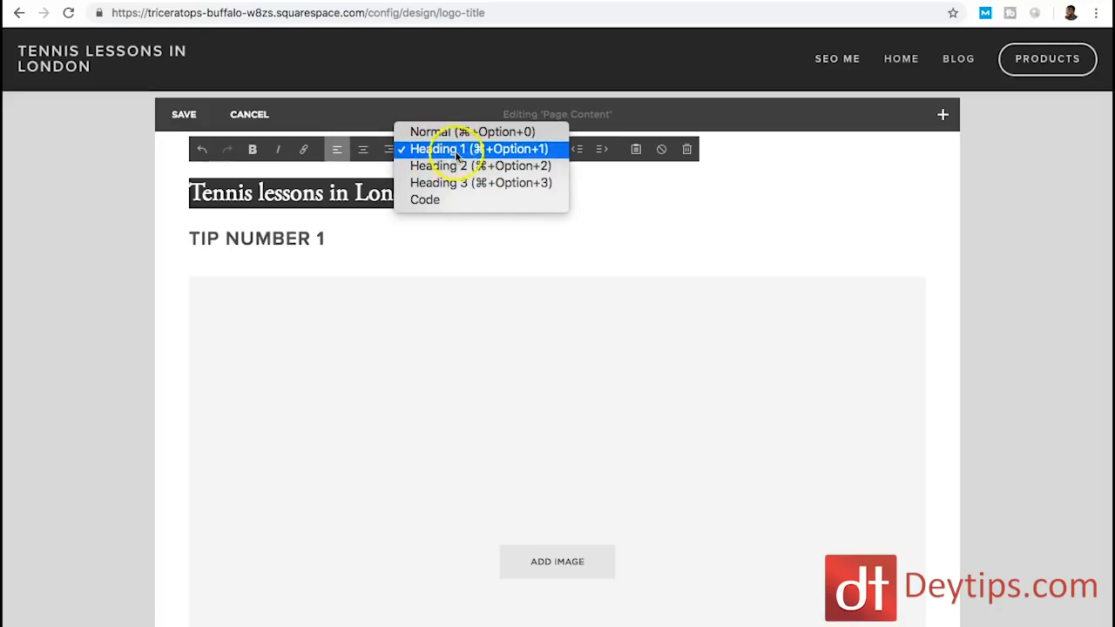
{"action": "left_click", "coordinate": [440, 149]}
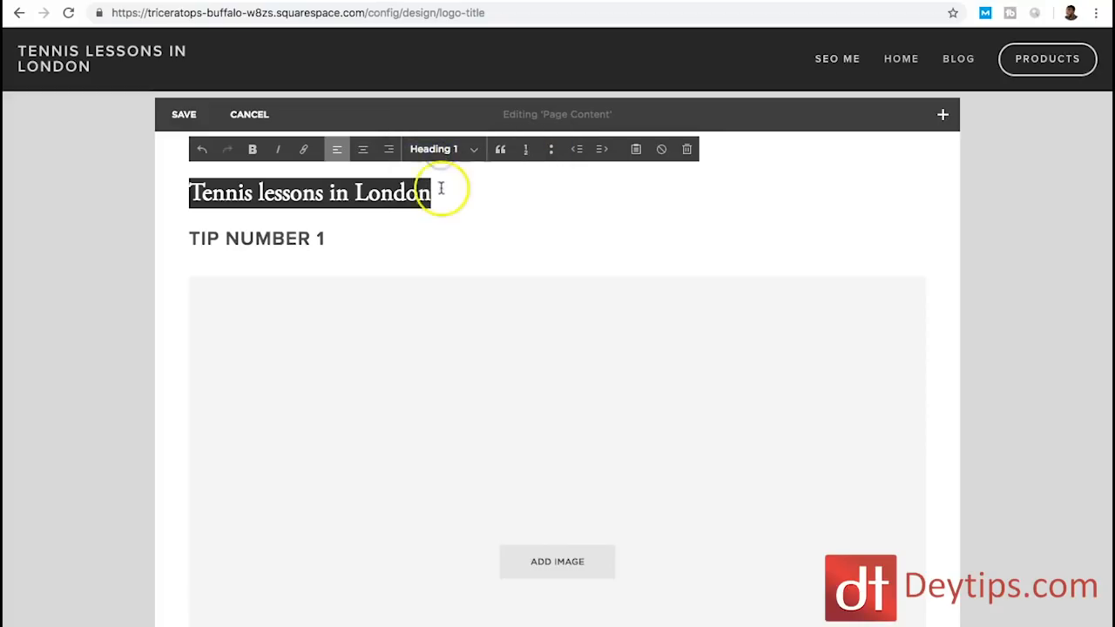
{"action": "left_click", "coordinate": [433, 193]}
{"action": "left_click_drag", "start_coordinate": [433, 193], "coordinate": [200, 207]}
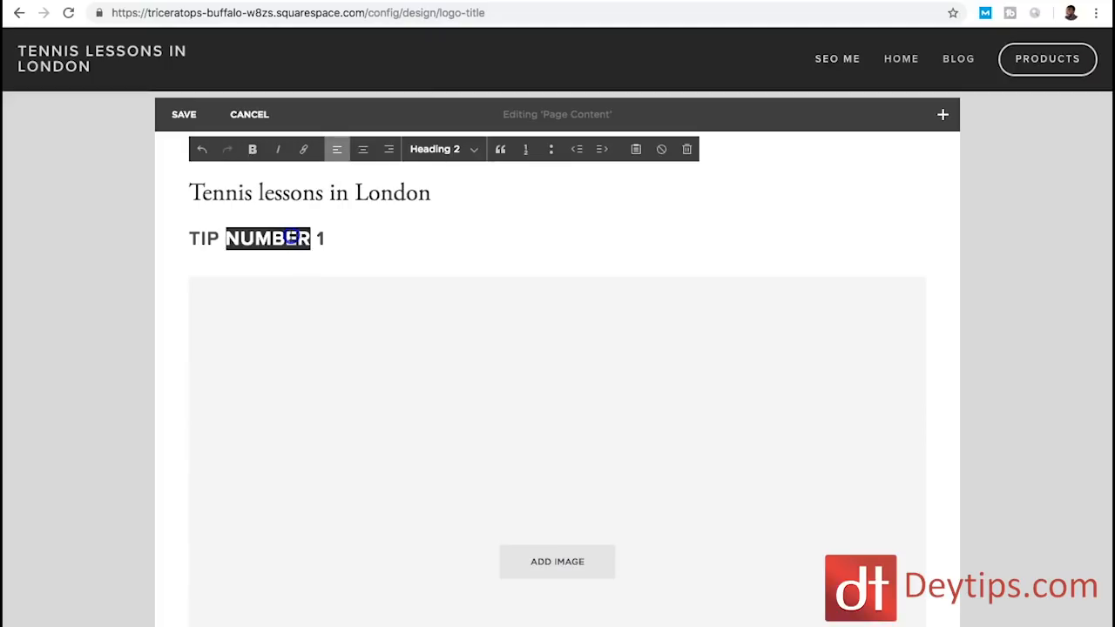
Check the heading level of the "TIP NUMBER 1" line below the main heading.
{"action": "triple_click", "coordinate": [279, 238]}
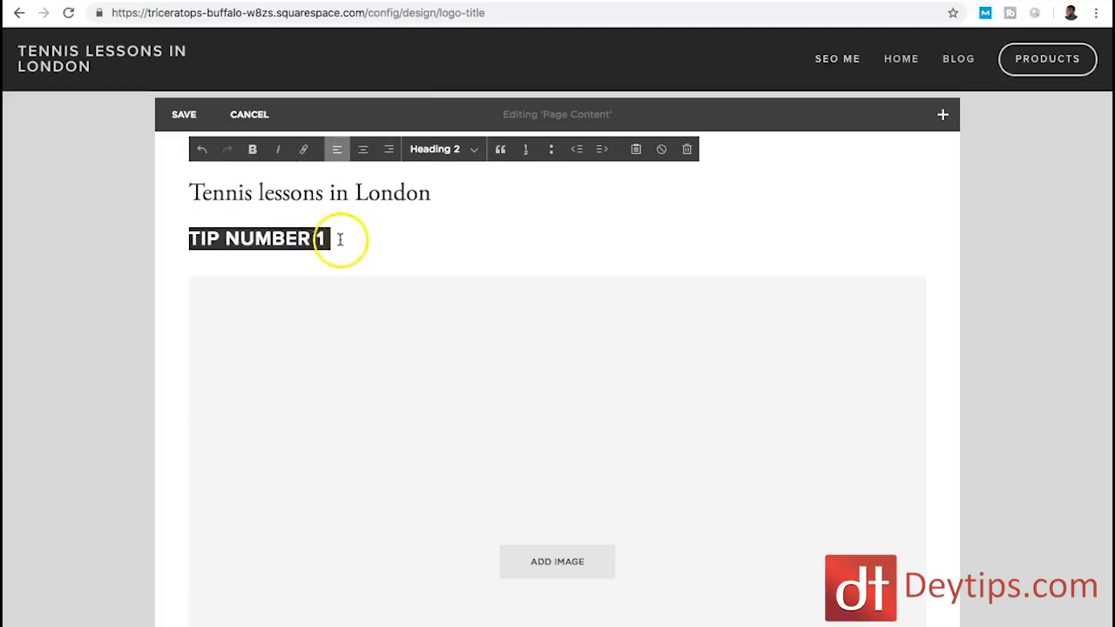
{"action": "left_click", "coordinate": [333, 239]}
{"action": "left_click_drag", "start_coordinate": [336, 241], "coordinate": [180, 244]}
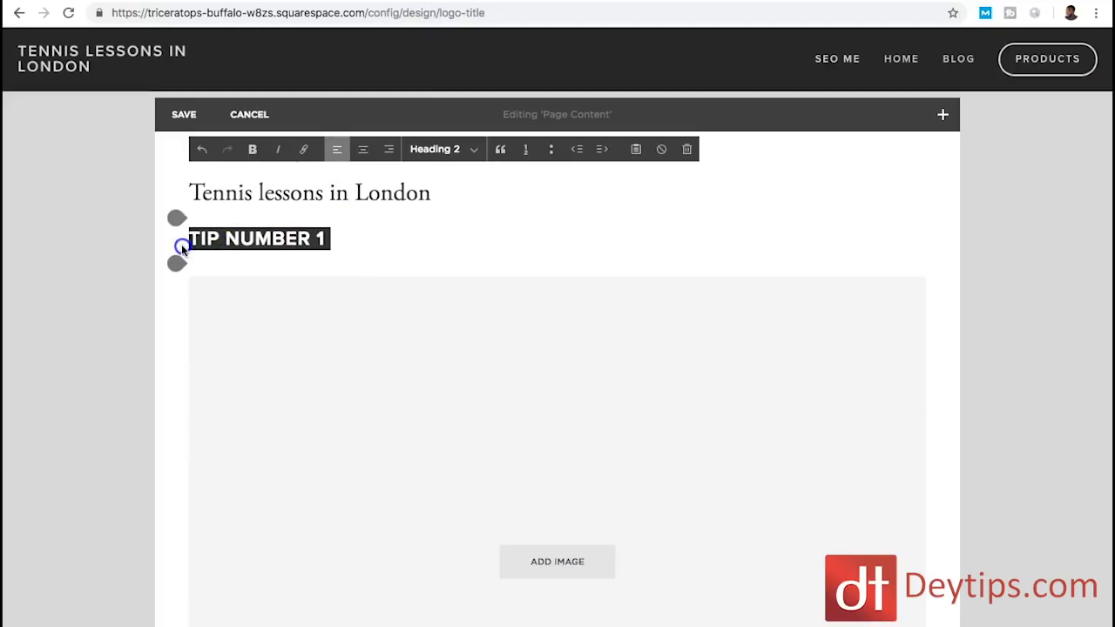
{"action": "left_click", "coordinate": [340, 240]}
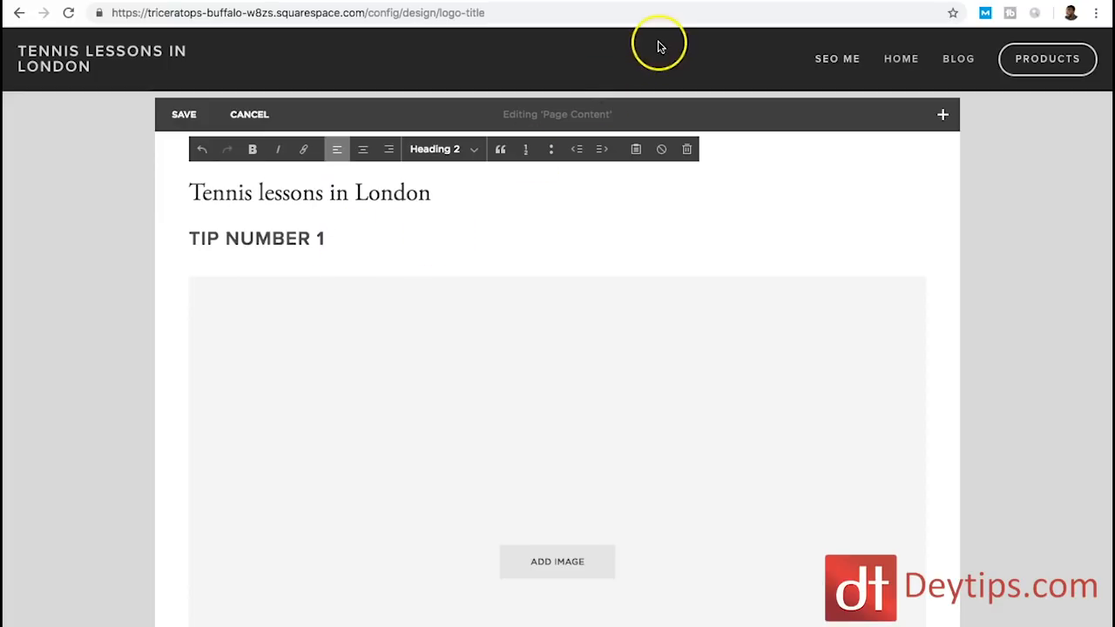
Copy the "eBay and PayPal, what's the fuss about?" passage from the deytips.com page and paste it below the "TIP NUMBER 1" line in the page editor.
{"action": "left_click", "coordinate": [784, 2]}
{"action": "scroll", "coordinate": [534, 237], "scroll_direction": "down", "scroll_amount": 6}
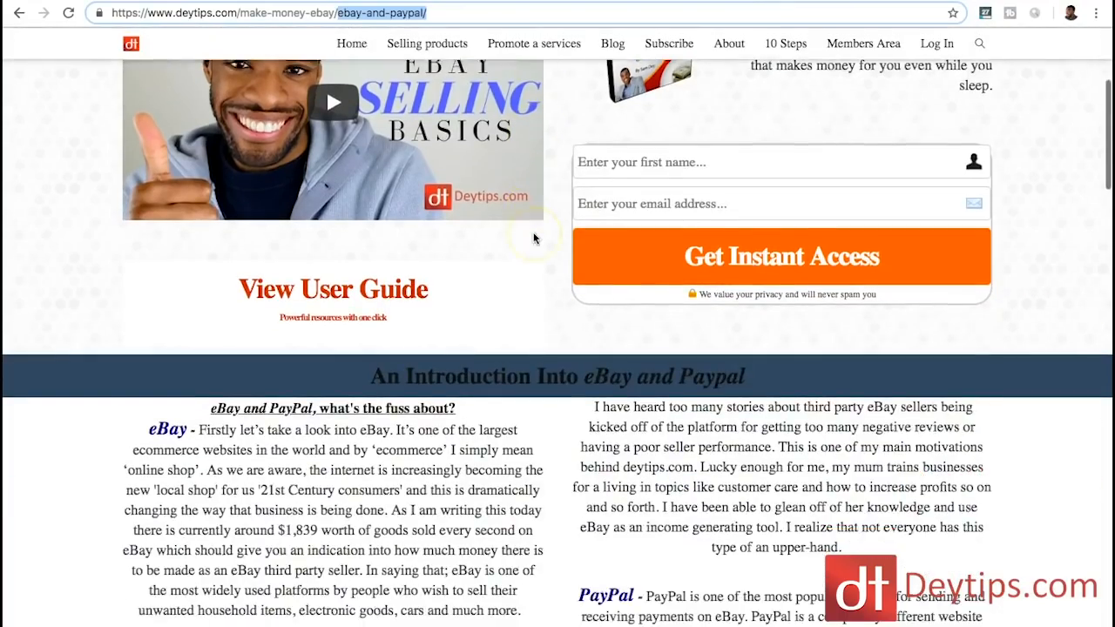
{"action": "left_click_drag", "start_coordinate": [210, 205], "coordinate": [505, 572]}
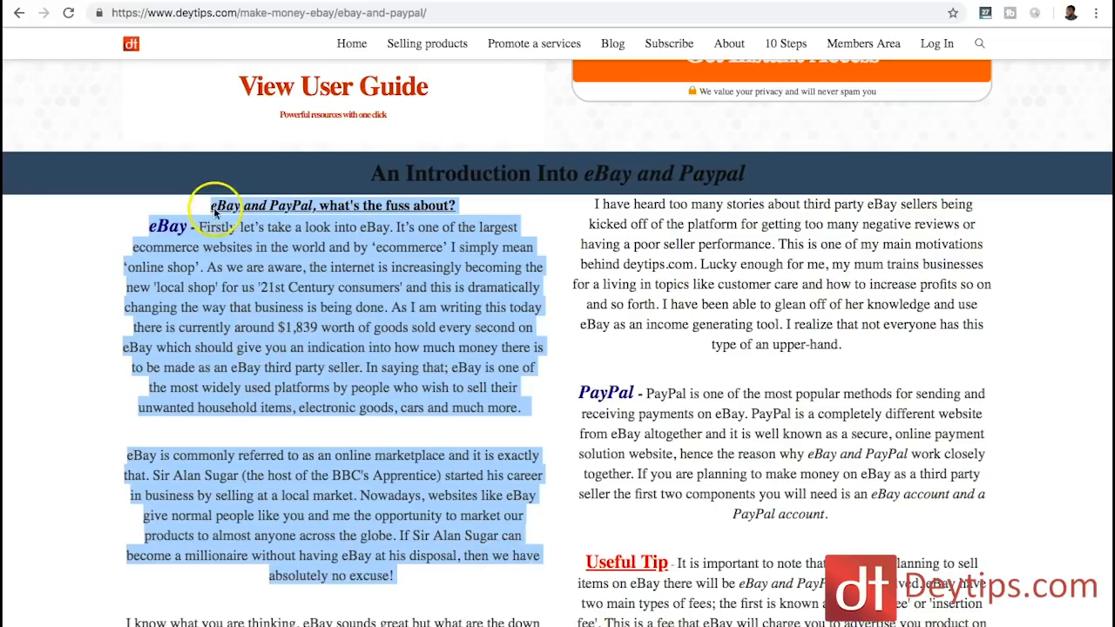
{"action": "left_click", "coordinate": [318, 2]}
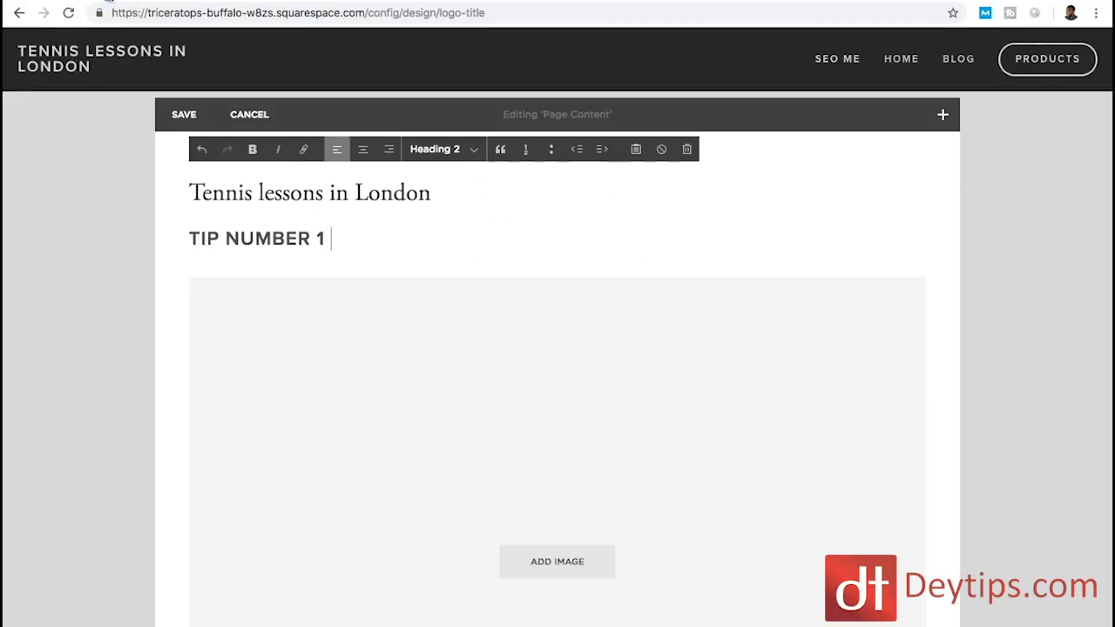
{"action": "key", "text": "Return"}
{"action": "key", "text": "Return"}
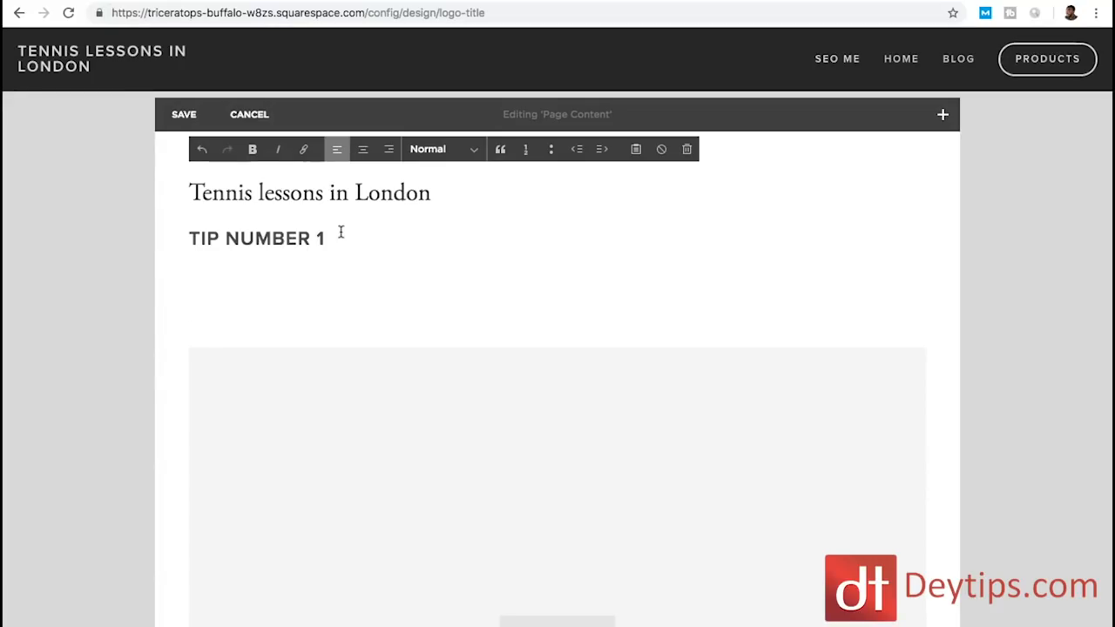
{"action": "type", "text": "EBAY AND PAYPAL, WHAT'S THE FUSS ABOUT? eBay - Firstly let's take a look into eBay. It's one of the largest ecommerce websites in the world and by 'ecommerce' I simply mean 'online shop'. As we are aware, the internet is increasingly becoming the new 'local shop' for us '21st Century consumers' and this is dramatically changing the way that business is being done. As I am writing this today there is currently around $1,839 worth of goods sold every second on eBay which should give you an indication into how much money there is to be made as an eBay third party seller. In saying that; eBay is one of the most widely used platforms by people who wish to sell their unwanted household items, electronic goods, cars and much more. eBay is commonly referred to as an online marketplace and it is exactly that. Sir Alan Sugar (the host of the BBC's Apprentice) started his career in business by selling at a local market. Nowadays, websites like eBay give normal people like you and me the opportunity to market our products to almost anyone across the globe. If Sir Alan Sugar can become a millionaire without having eBay at his disposal, then we have absolutely no excuse!"}
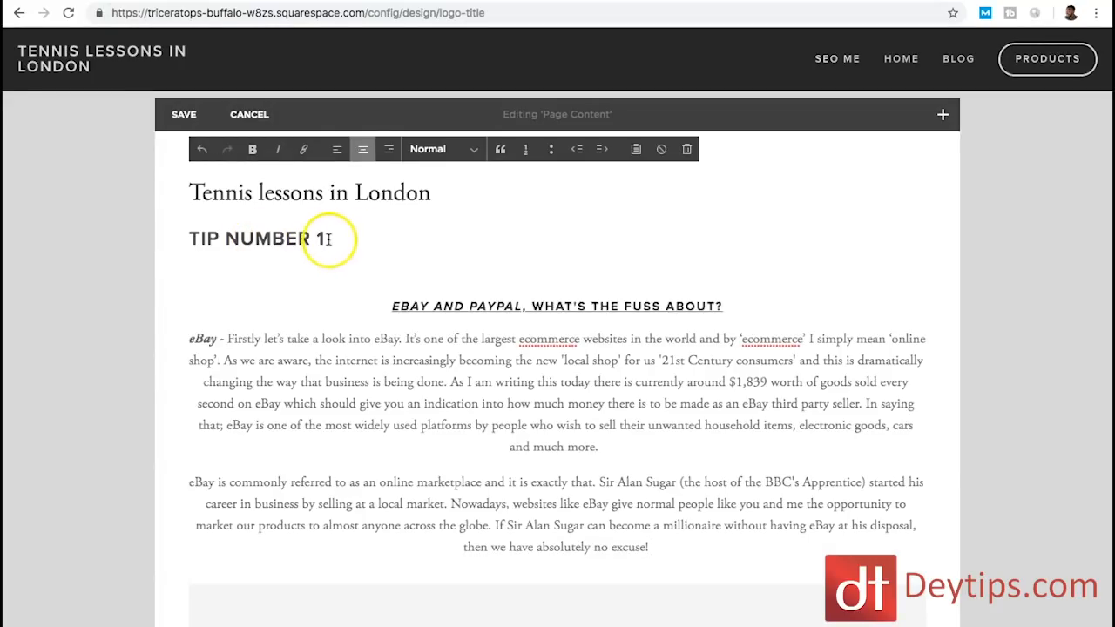
Replace the "TIP NUMBER 1" line with "TOP TENNIS LESSONS IN LONDON".
{"action": "left_click", "coordinate": [324, 239]}
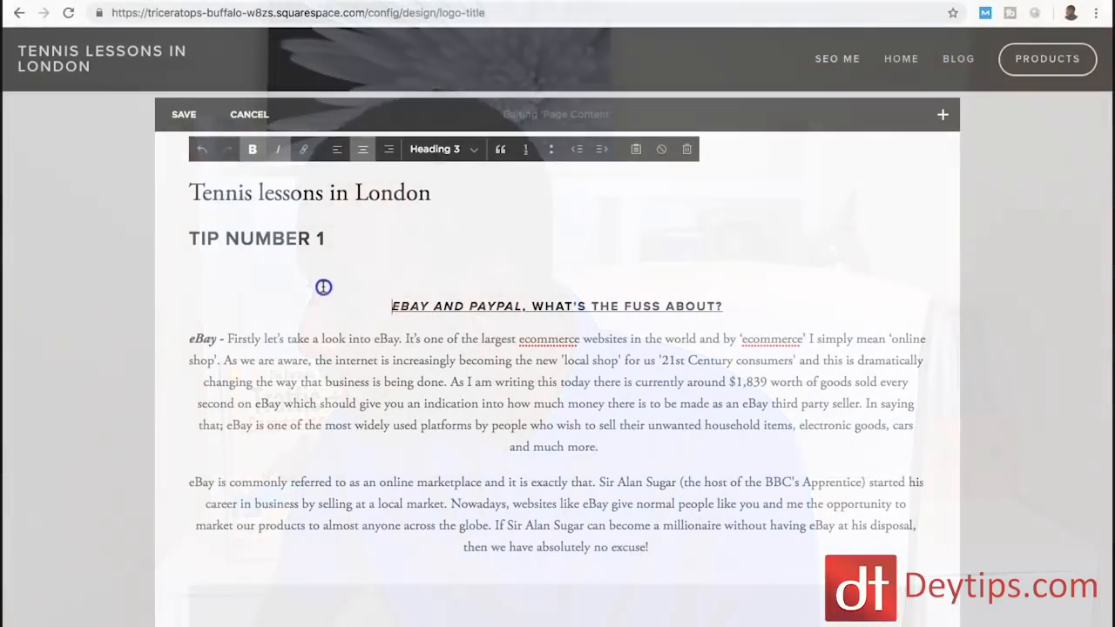
{"action": "left_click", "coordinate": [307, 242]}
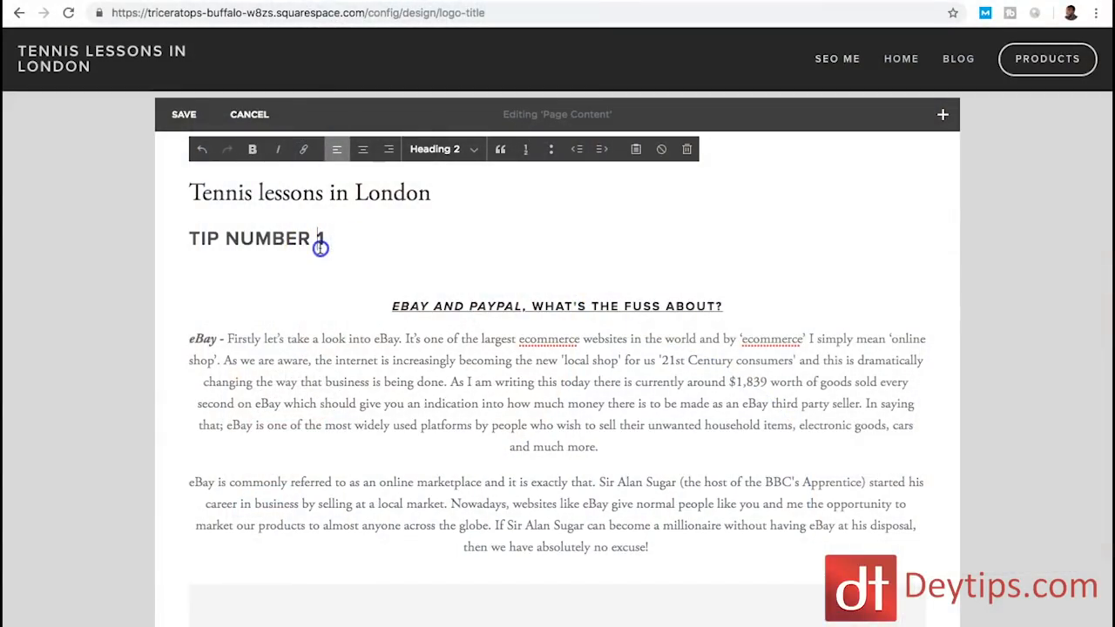
{"action": "left_click_drag", "start_coordinate": [321, 246], "coordinate": [203, 243]}
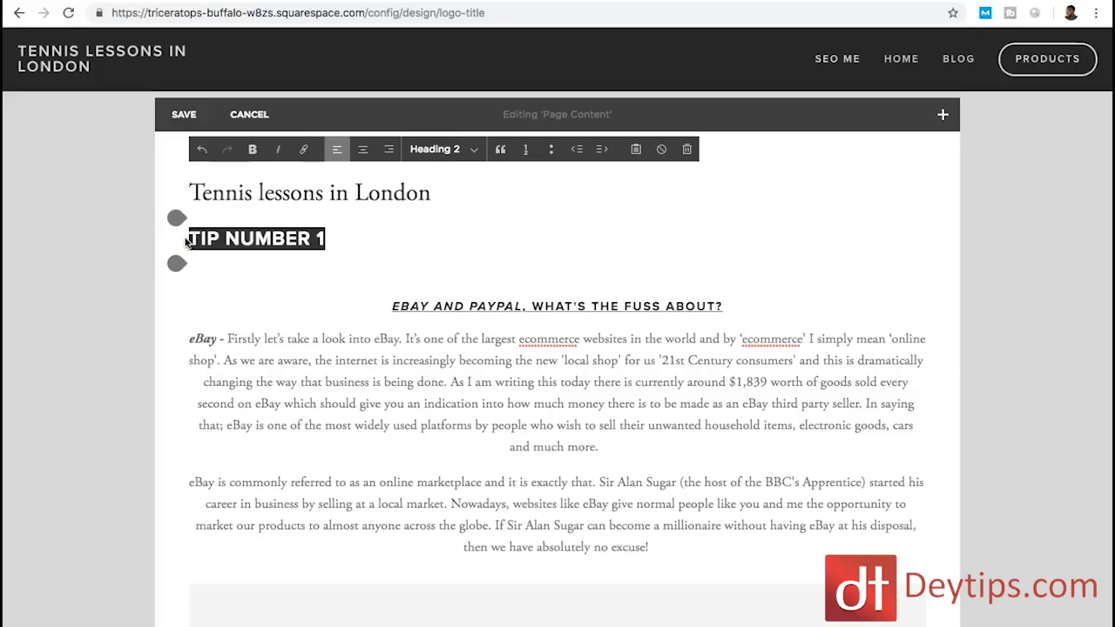
{"action": "type", "text": "TENNIS LESSONS"}
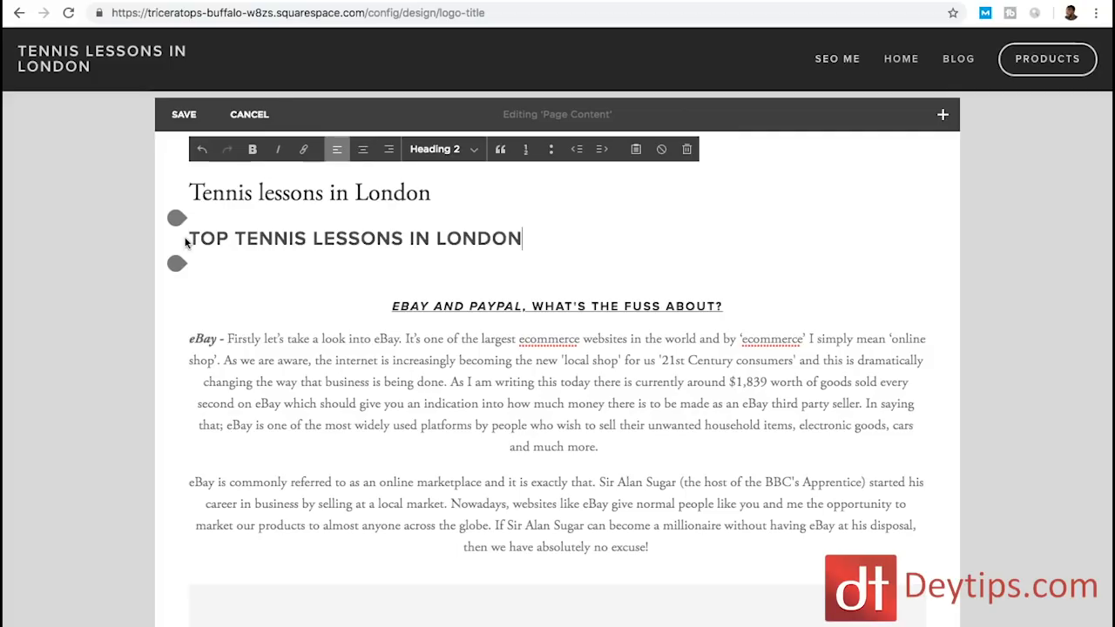
Check the heading levels of the "TOP TENNIS LESSONS IN LONDON" and "Tennis lessons in London" lines.
{"action": "triple_click", "coordinate": [528, 239]}
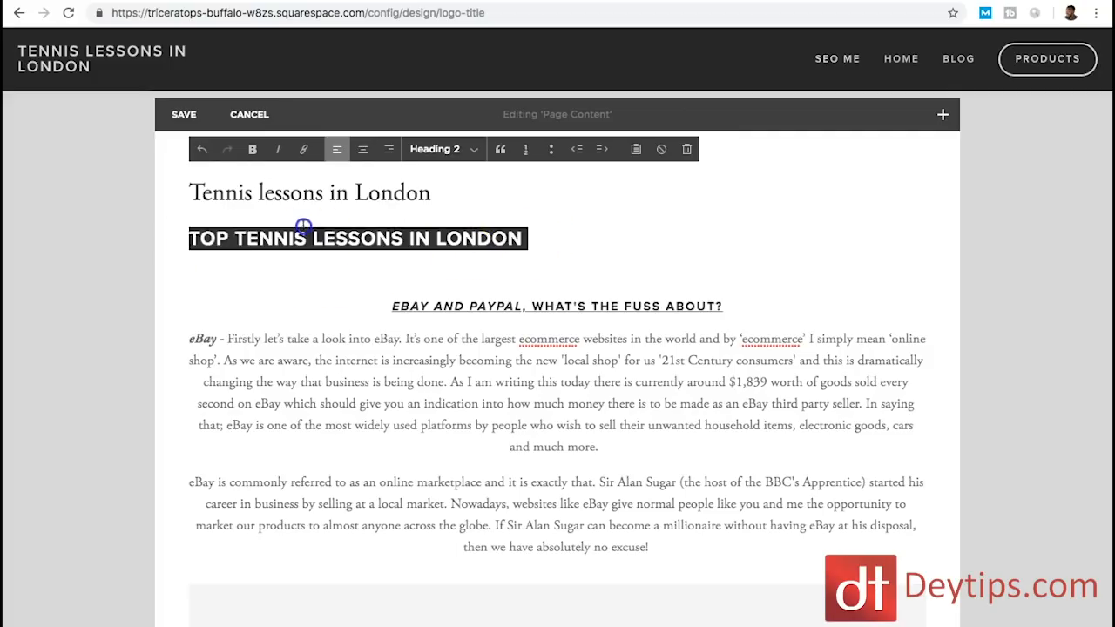
{"action": "left_click", "coordinate": [463, 154]}
{"action": "left_click", "coordinate": [475, 156]}
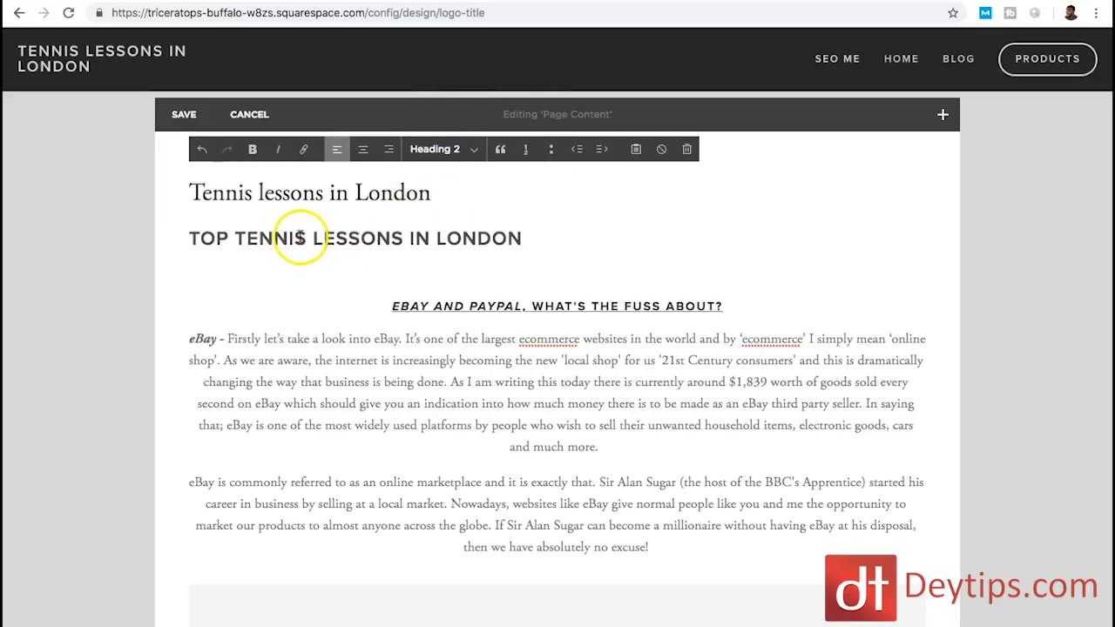
{"action": "left_click", "coordinate": [420, 193]}
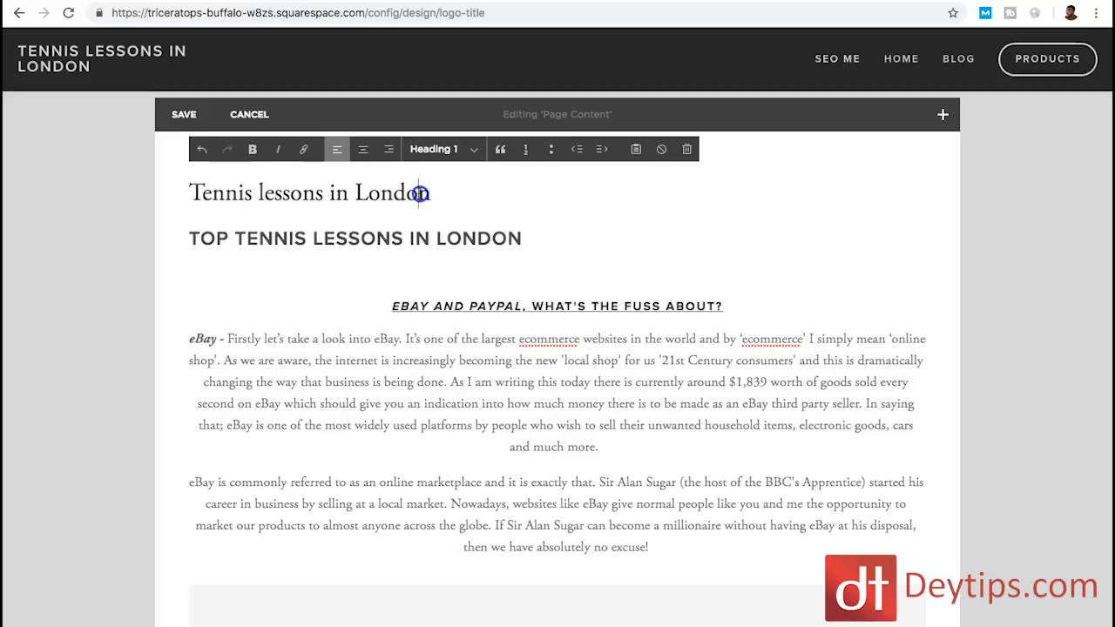
{"action": "left_click_drag", "start_coordinate": [440, 194], "coordinate": [199, 186]}
{"action": "left_click", "coordinate": [225, 233]}
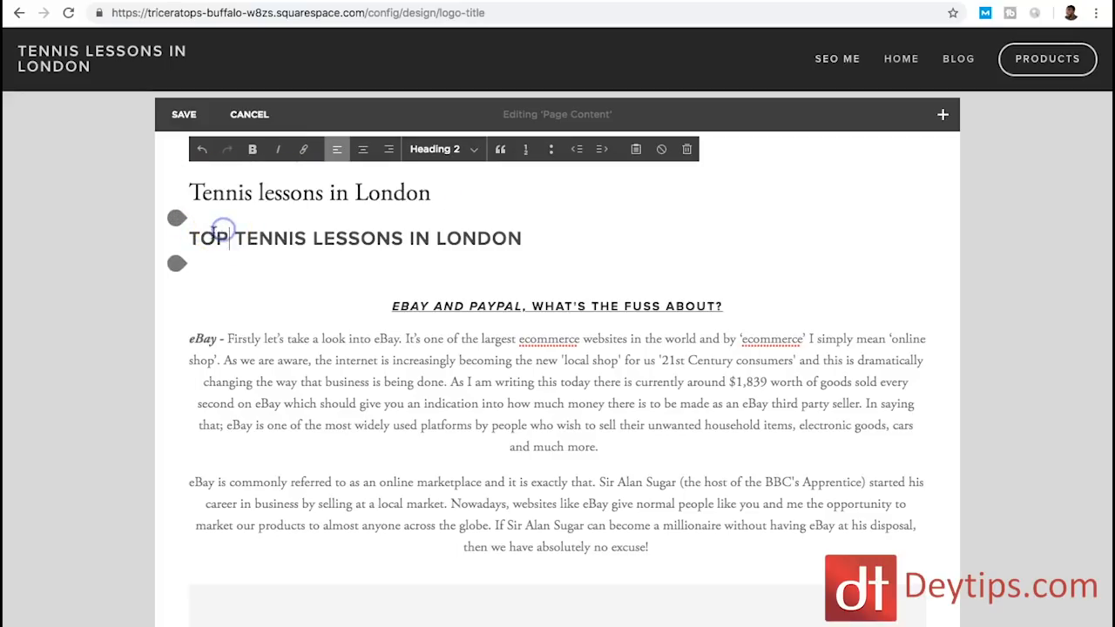
{"action": "left_click_drag", "start_coordinate": [199, 236], "coordinate": [540, 228]}
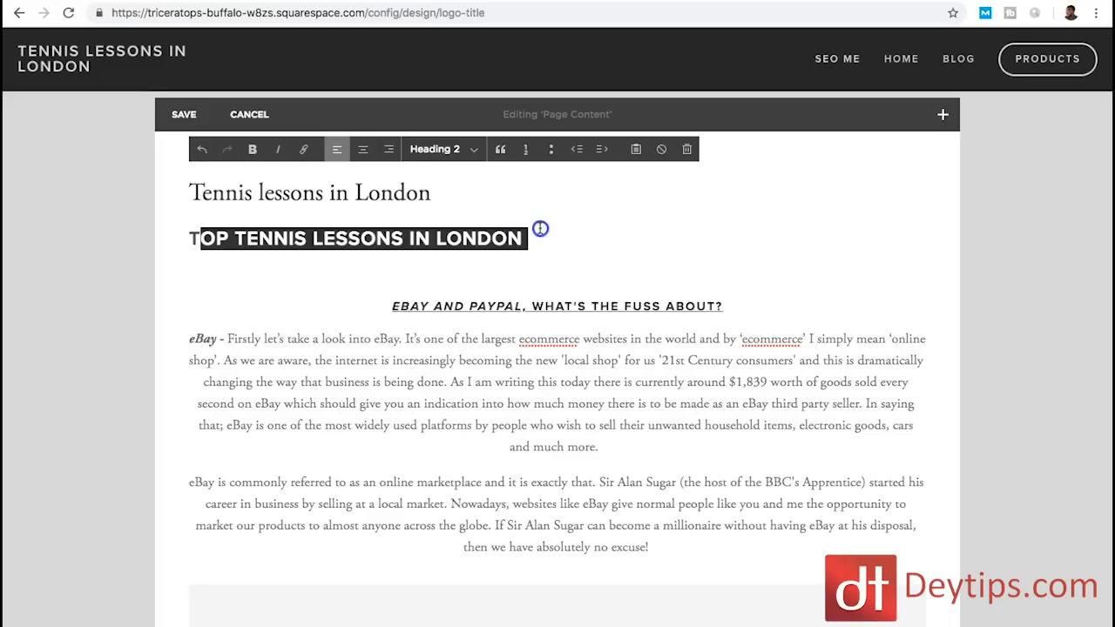
Left-align the pasted eBay and PayPal heading together with its two paragraphs.
{"action": "left_click", "coordinate": [426, 287]}
{"action": "left_click_drag", "start_coordinate": [391, 304], "coordinate": [813, 537]}
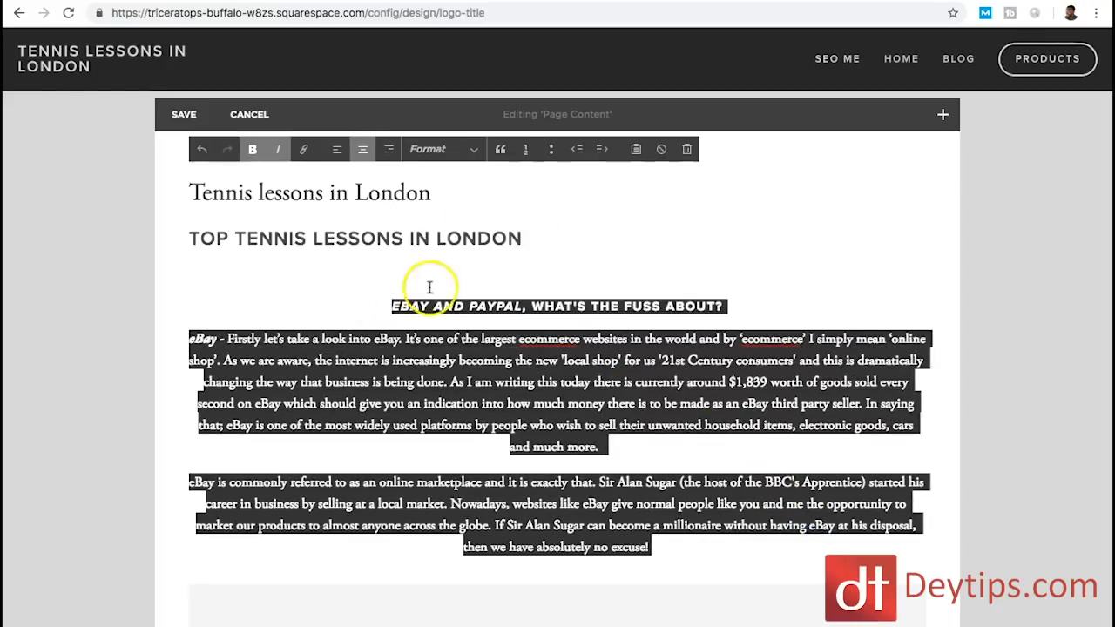
{"action": "left_click", "coordinate": [337, 150]}
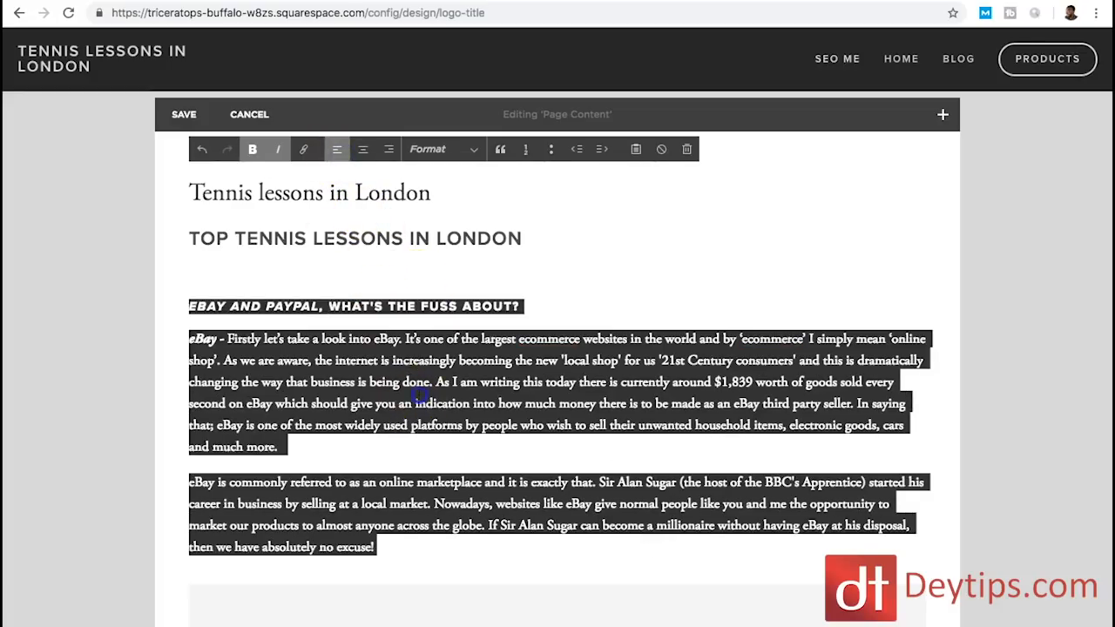
{"action": "left_click", "coordinate": [418, 394]}
Check the text style of the eBay and PayPal subheading and of the paragraphs below it.
{"action": "left_click_drag", "start_coordinate": [521, 306], "coordinate": [193, 315]}
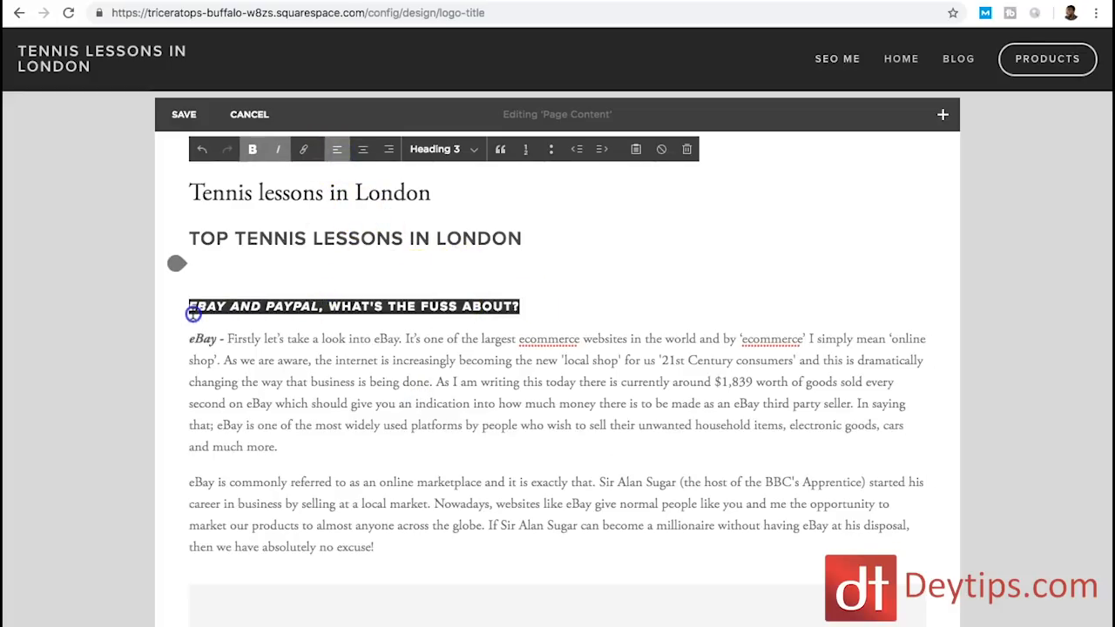
{"action": "left_click", "coordinate": [472, 153]}
{"action": "left_click", "coordinate": [450, 152]}
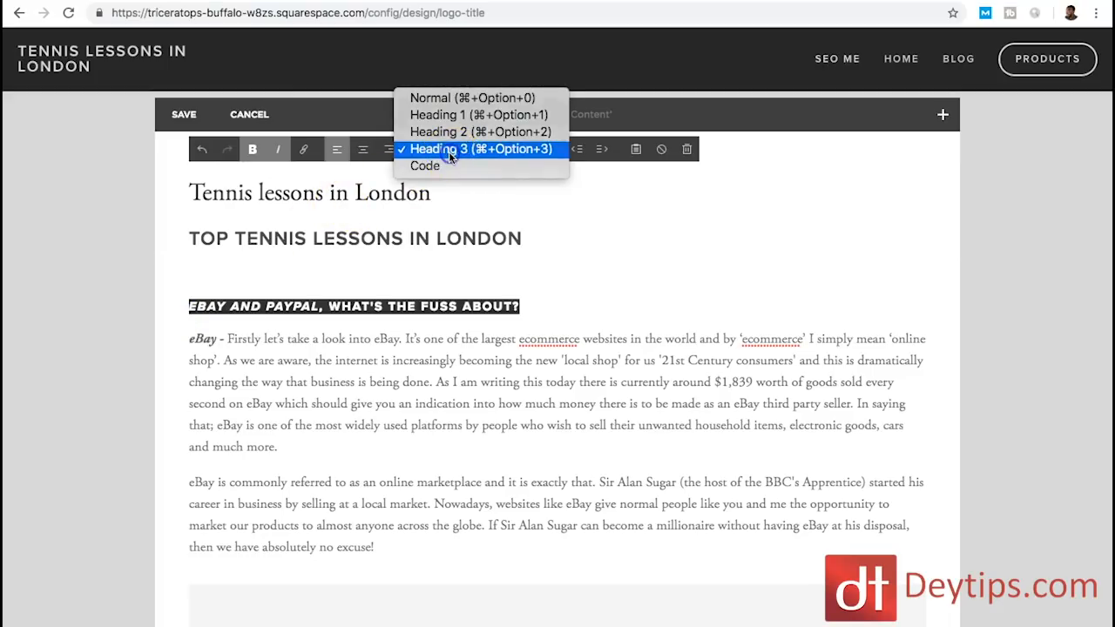
{"action": "left_click", "coordinate": [376, 336]}
{"action": "left_click_drag", "start_coordinate": [386, 546], "coordinate": [172, 340]}
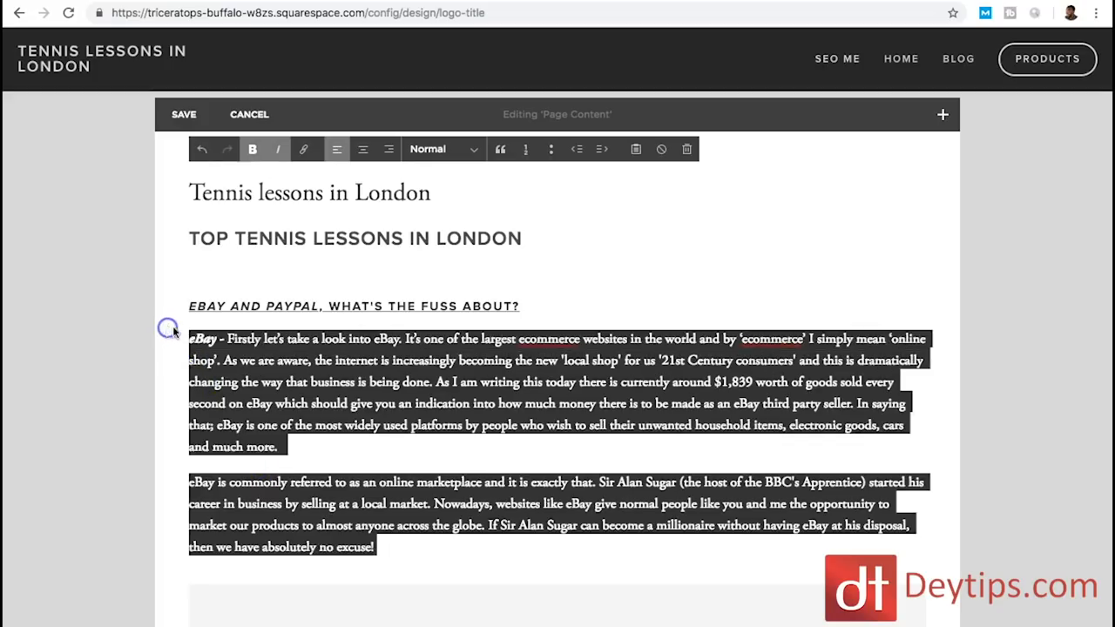
Replace the eBay and PayPal subheading with "ARE YOU WONDERING HOW TO FIND TENNIS LESSONS IN LONDON".
{"action": "left_click", "coordinate": [418, 311]}
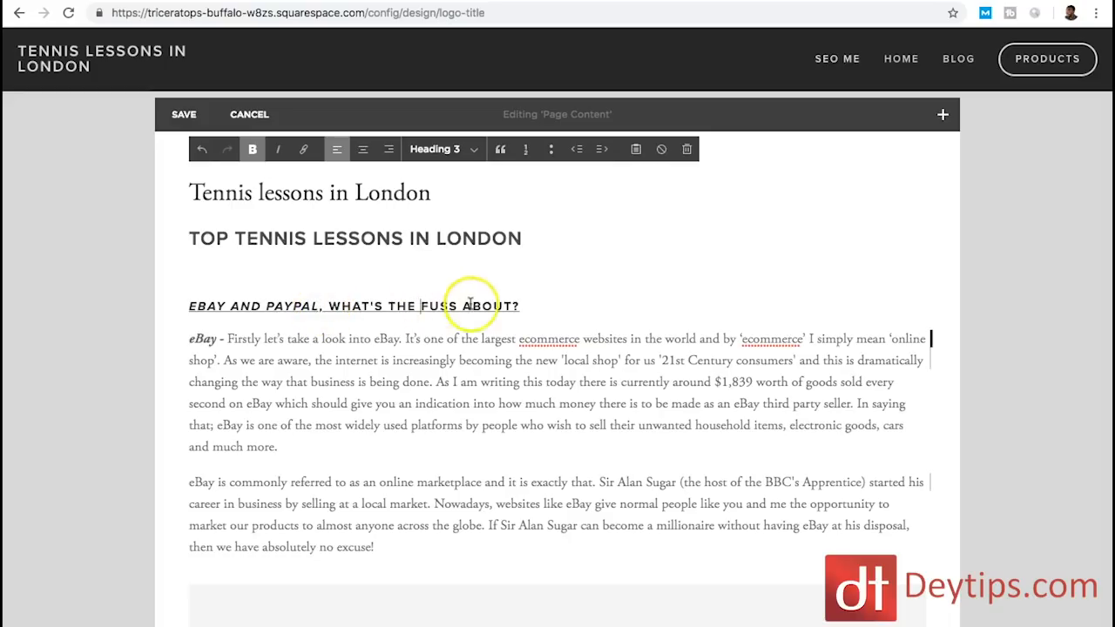
{"action": "left_click_drag", "start_coordinate": [523, 306], "coordinate": [190, 306]}
{"action": "type", "text": "A"}
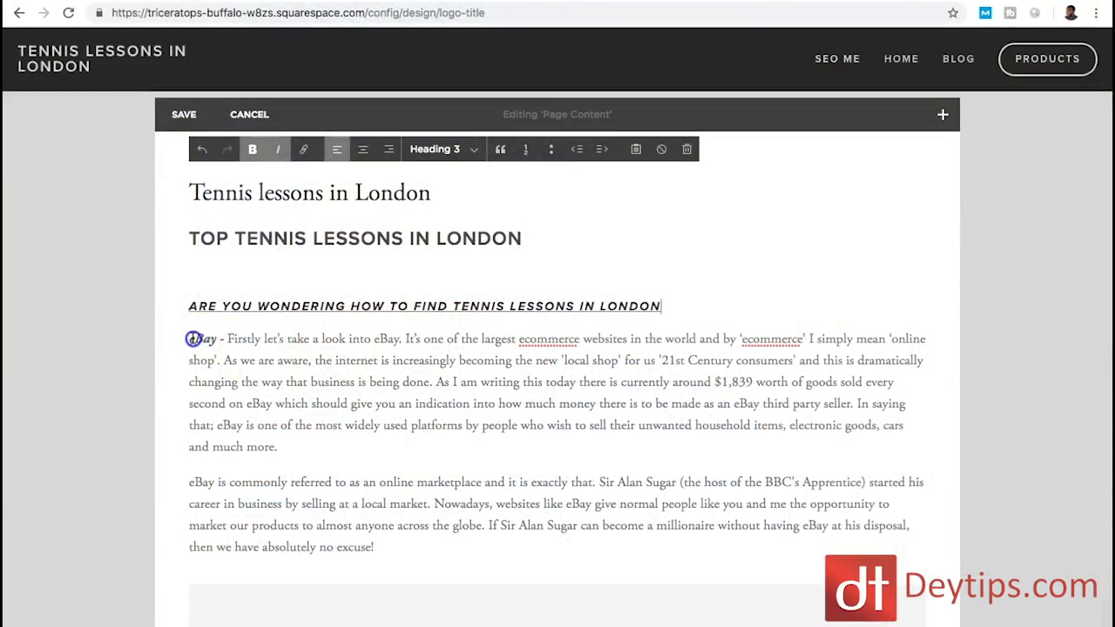
Replace the eBay paragraphs with the "Tennis Lessons and Coaching" text, including its sections on lessons for kids and adults.
{"action": "left_click_drag", "start_coordinate": [192, 339], "coordinate": [433, 572]}
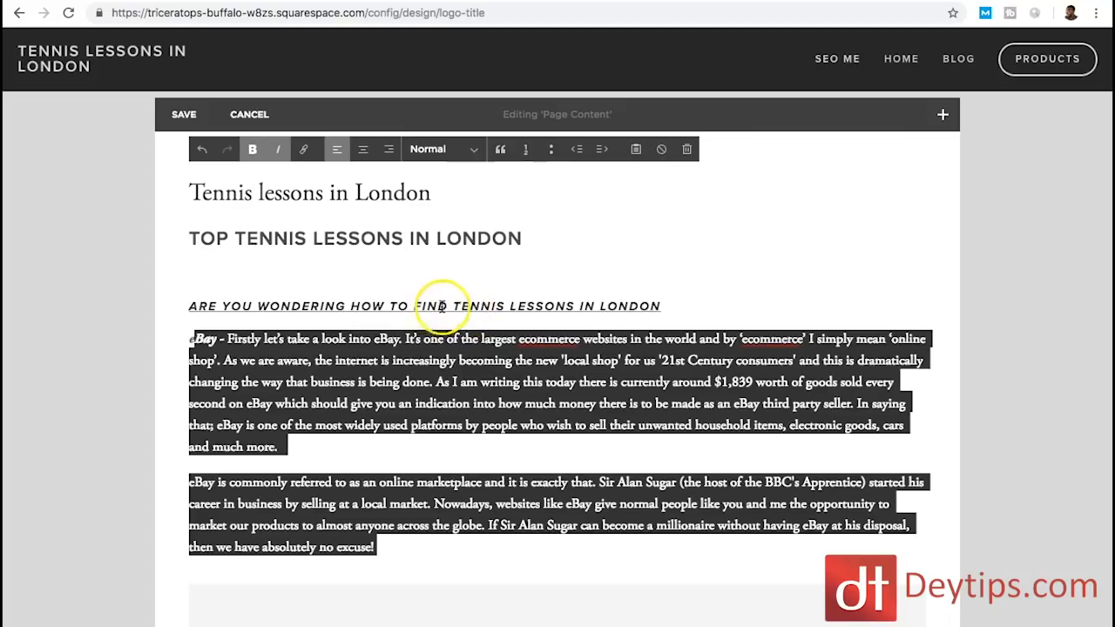
{"action": "left_click", "coordinate": [386, 548]}
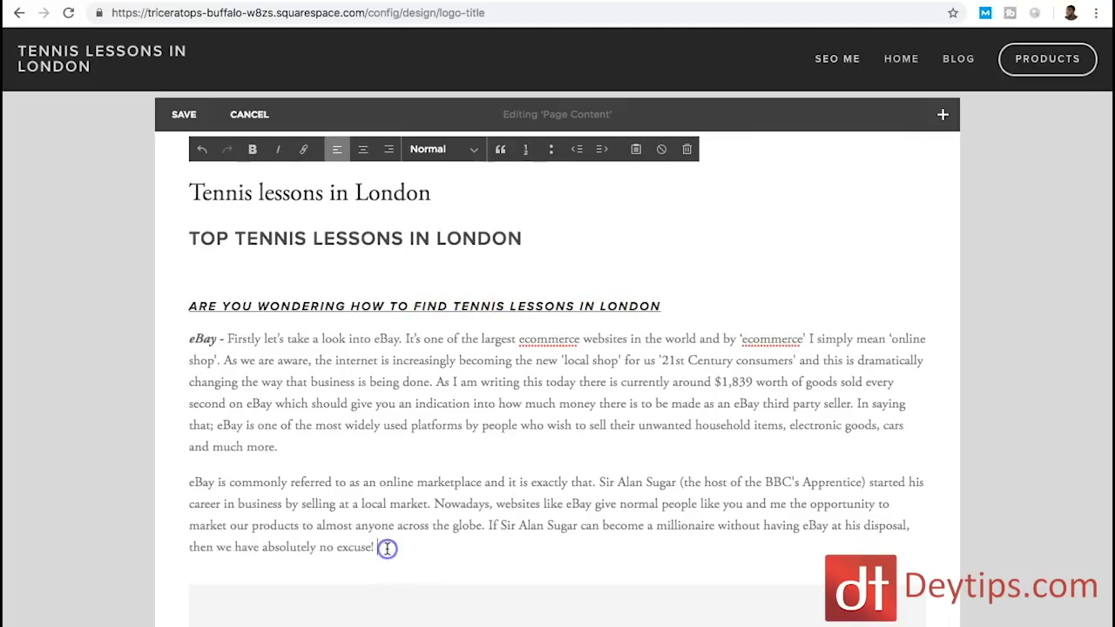
{"action": "left_click_drag", "start_coordinate": [190, 340], "coordinate": [455, 561]}
{"action": "left_click", "coordinate": [258, 374]}
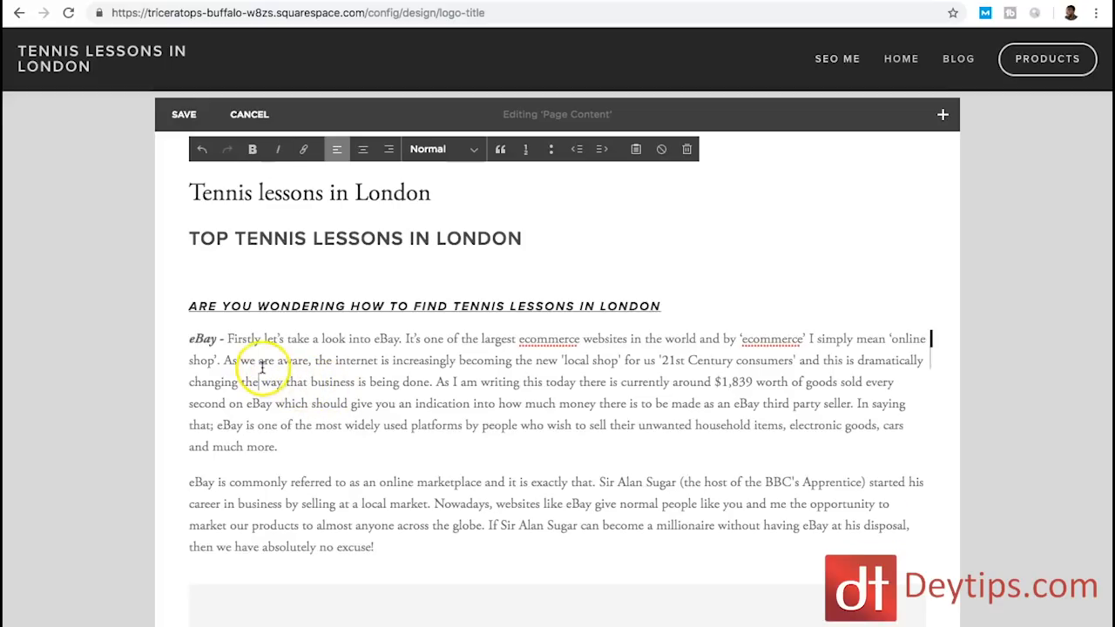
{"action": "right_click", "coordinate": [228, 359]}
{"action": "left_click", "coordinate": [313, 367]}
{"action": "left_click", "coordinate": [391, 365]}
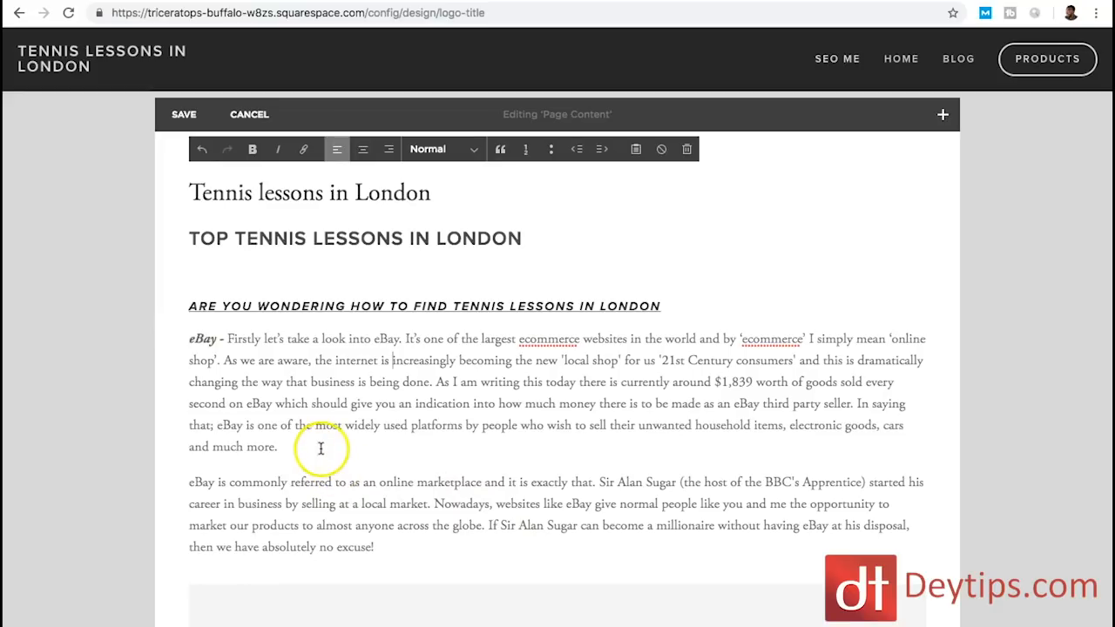
{"action": "key", "text": "ctrl+z"}
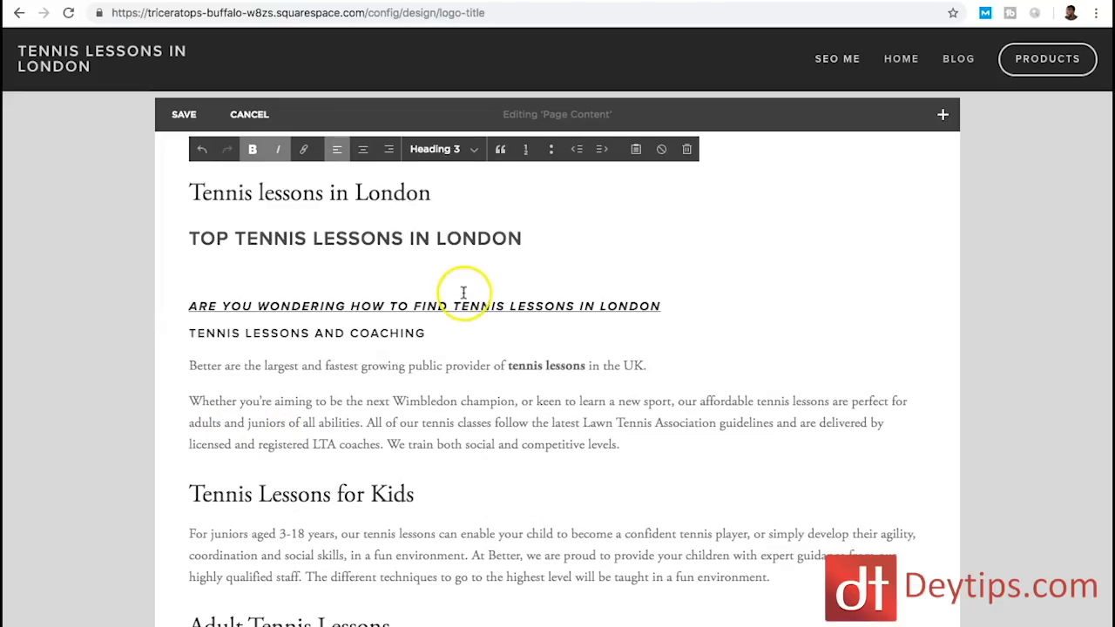
Review the new tennis lessons text and check the heading levels of the main heading and the two subheadings below it.
{"action": "scroll", "coordinate": [514, 376], "scroll_direction": "down", "scroll_amount": 2}
{"action": "scroll", "coordinate": [514, 376], "scroll_direction": "down", "scroll_amount": 5}
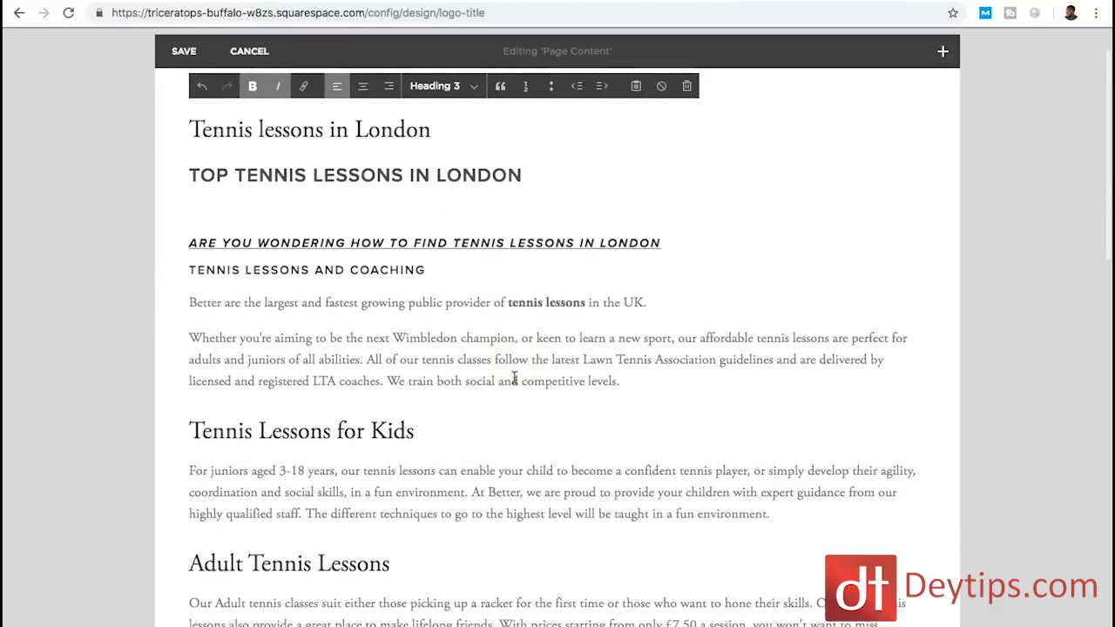
{"action": "scroll", "coordinate": [514, 376], "scroll_direction": "up", "scroll_amount": 3}
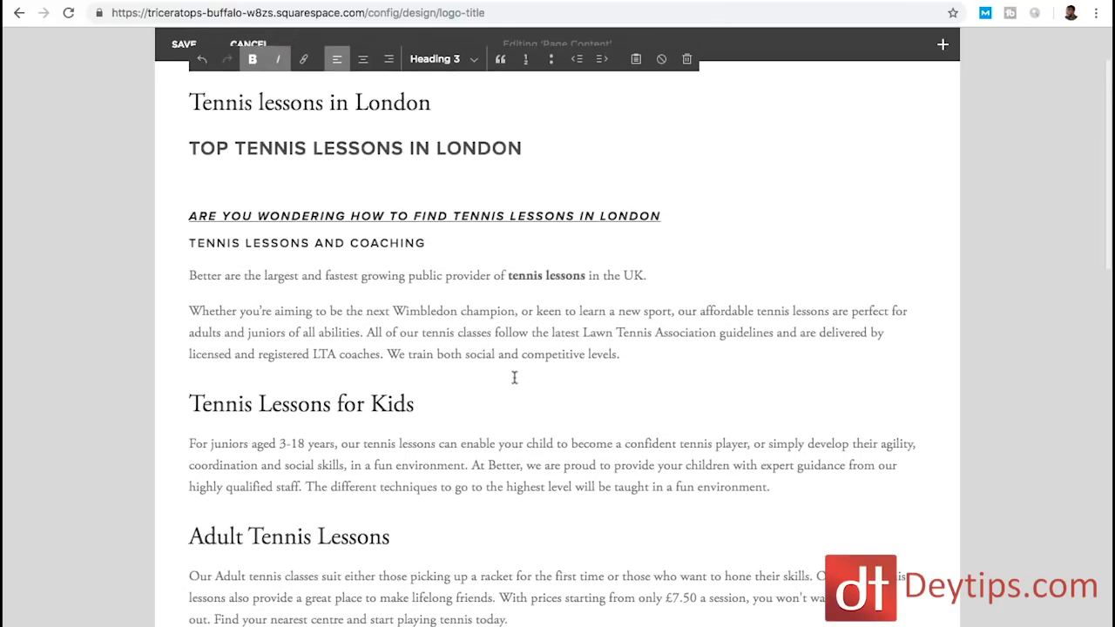
{"action": "scroll", "coordinate": [514, 377], "scroll_direction": "down", "scroll_amount": 2}
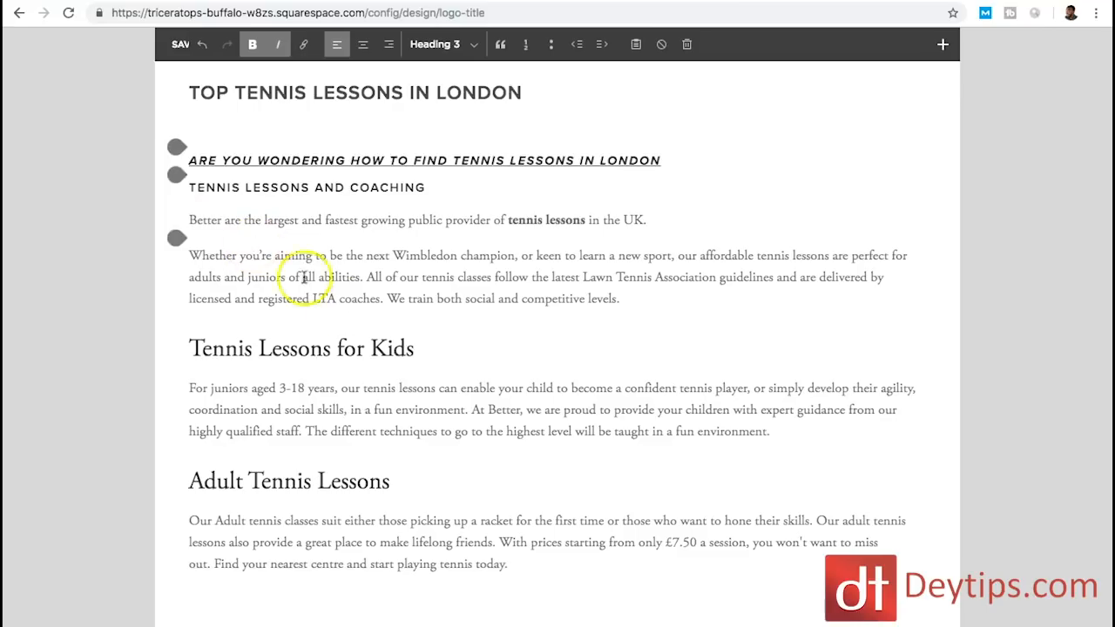
{"action": "scroll", "coordinate": [363, 317], "scroll_direction": "up", "scroll_amount": 2}
{"action": "scroll", "coordinate": [362, 317], "scroll_direction": "down", "scroll_amount": 2}
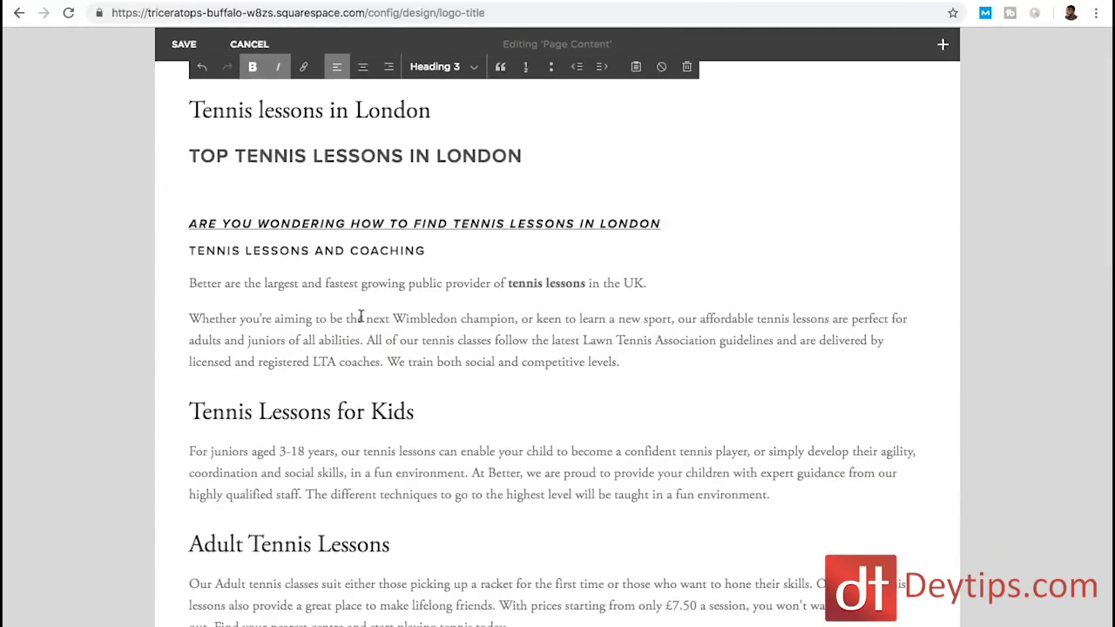
{"action": "right_click", "coordinate": [247, 155]}
{"action": "left_click", "coordinate": [364, 154]}
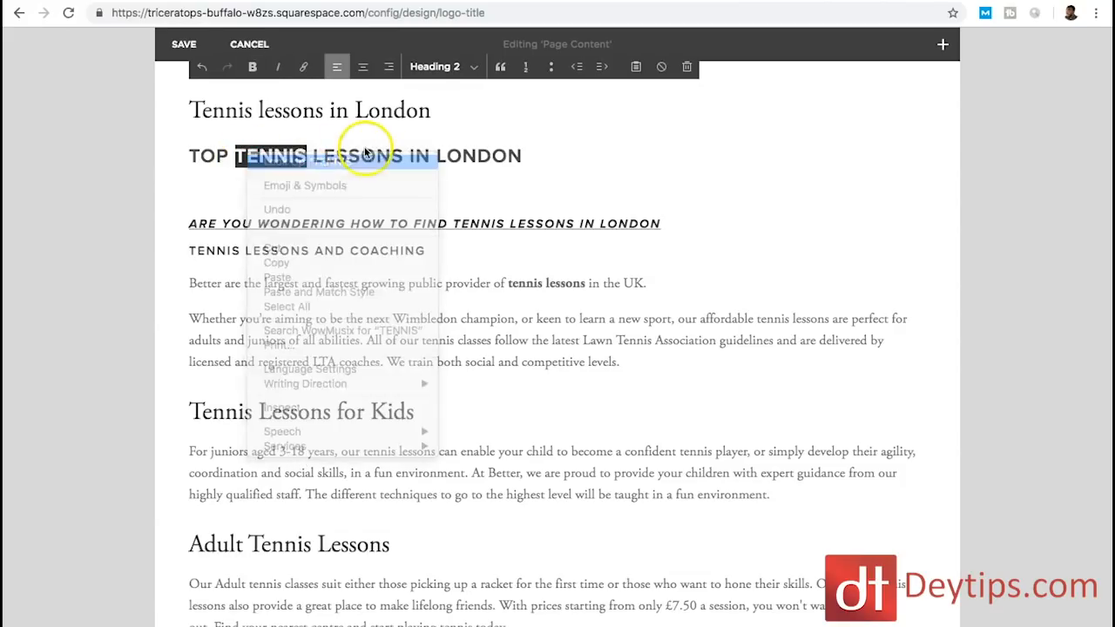
{"action": "left_click", "coordinate": [355, 104]}
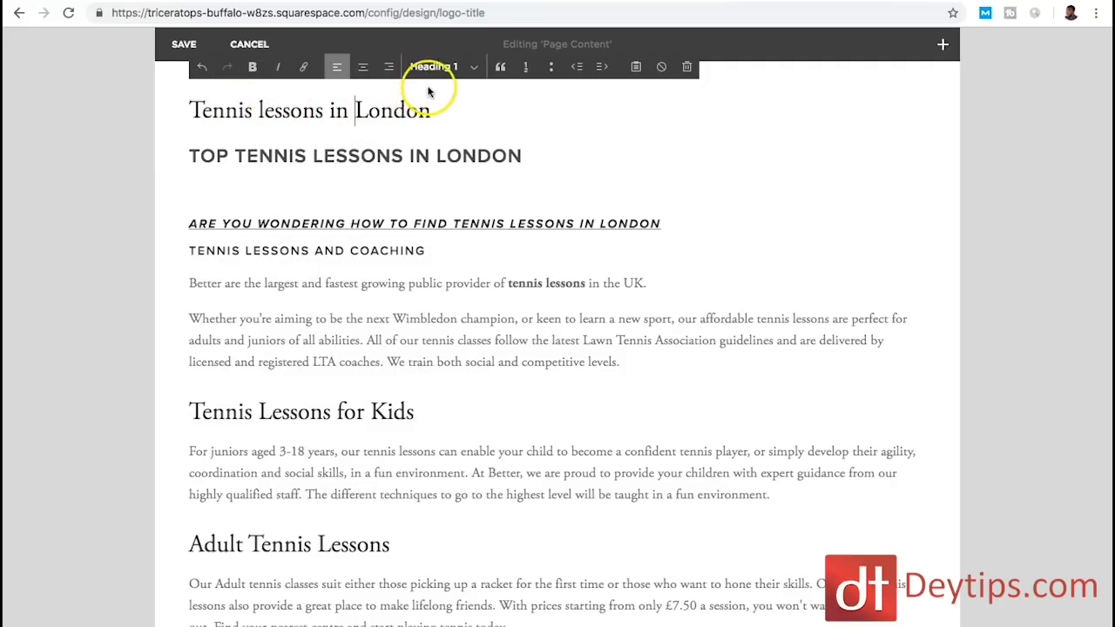
{"action": "left_click", "coordinate": [440, 226]}
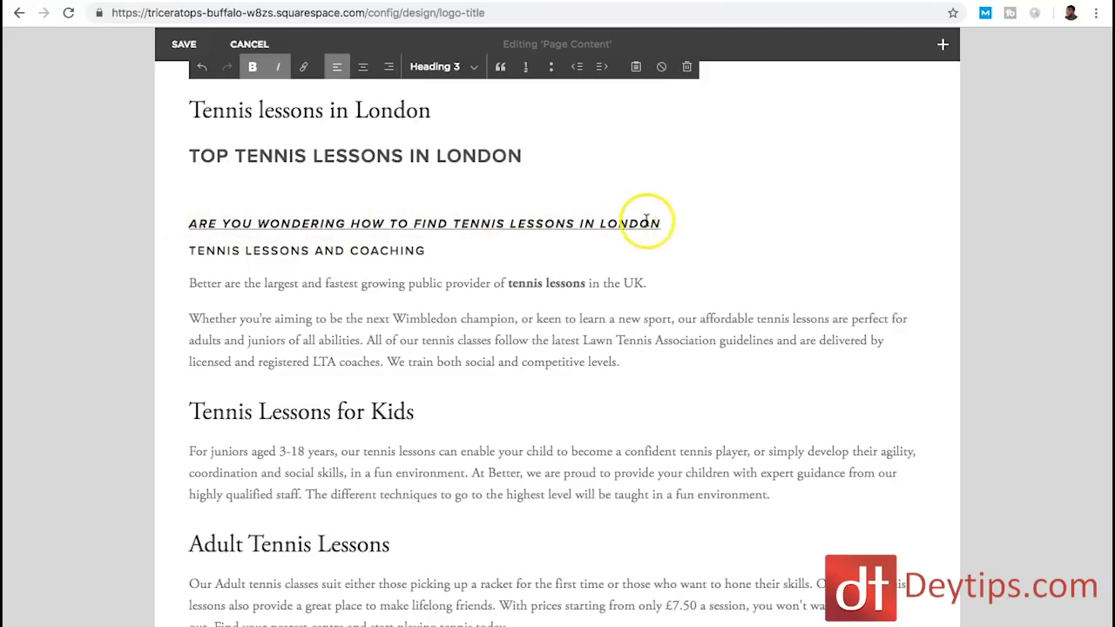
{"action": "left_click_drag", "start_coordinate": [668, 223], "coordinate": [490, 206]}
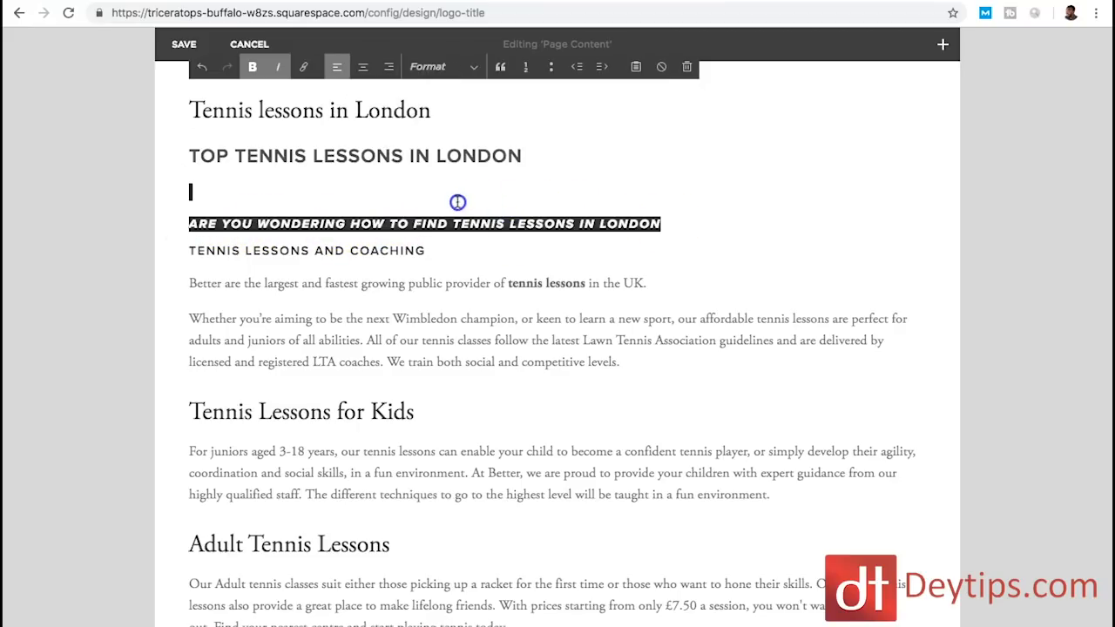
{"action": "left_click", "coordinate": [386, 218]}
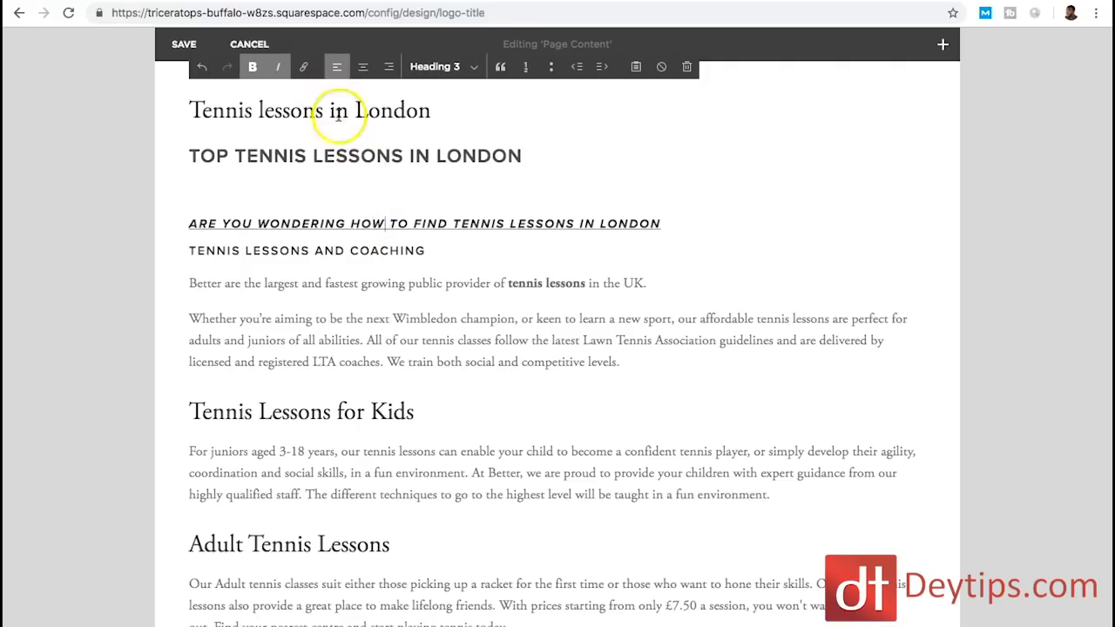
Make the whole phrase "tennis lessons in the UK" bold in the first paragraph under Tennis Lessons and Coaching.
{"action": "scroll", "coordinate": [417, 288], "scroll_direction": "down", "scroll_amount": 1}
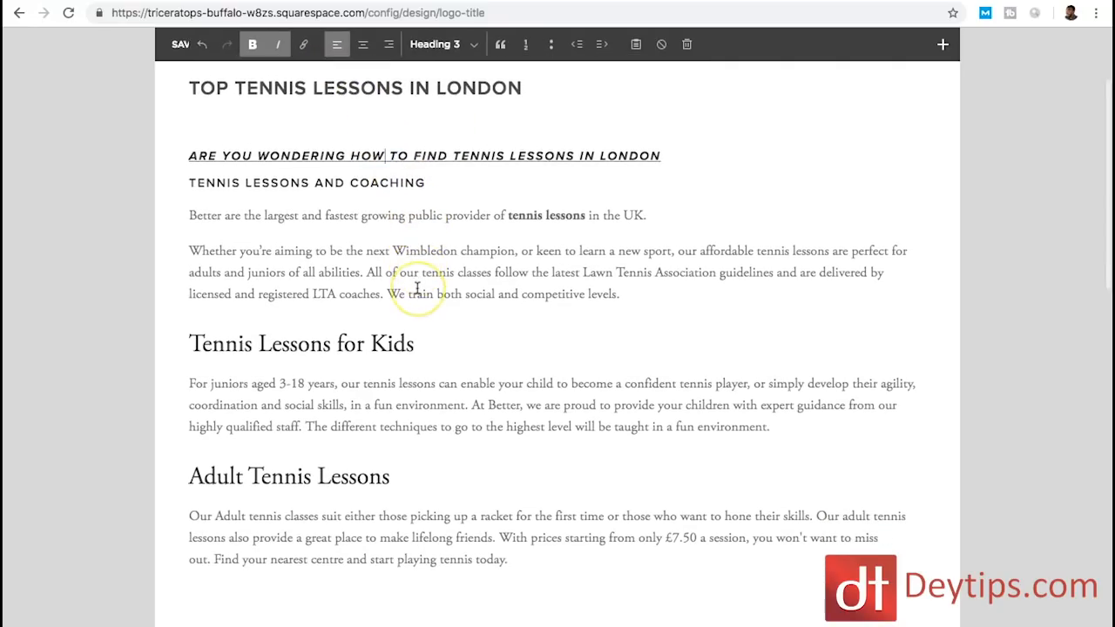
{"action": "scroll", "coordinate": [417, 288], "scroll_direction": "up", "scroll_amount": 3}
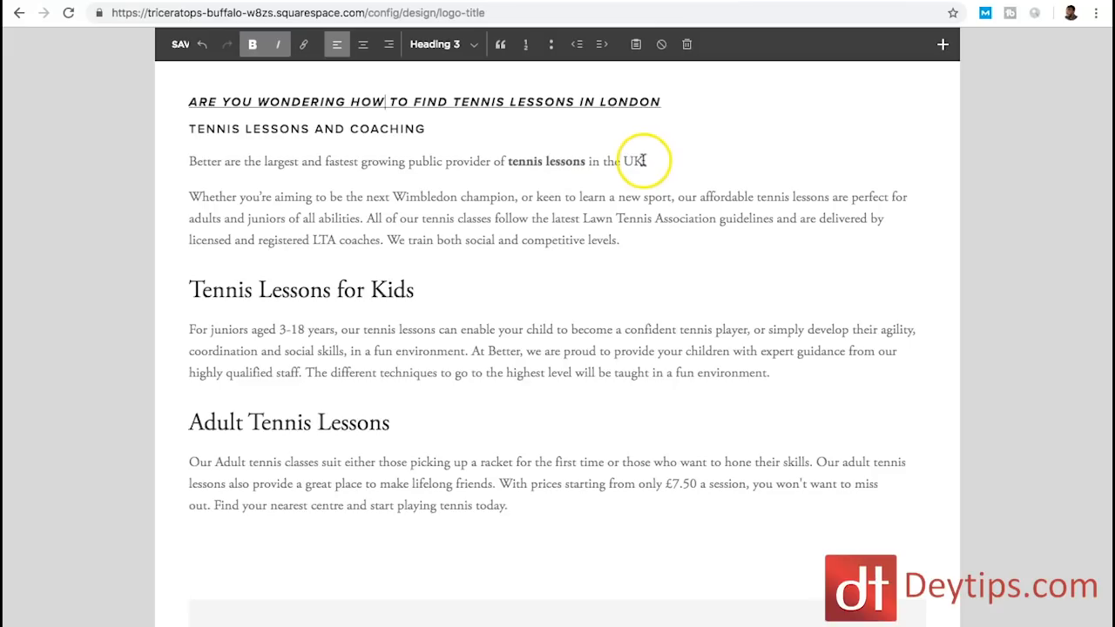
{"action": "left_click_drag", "start_coordinate": [645, 161], "coordinate": [535, 160]}
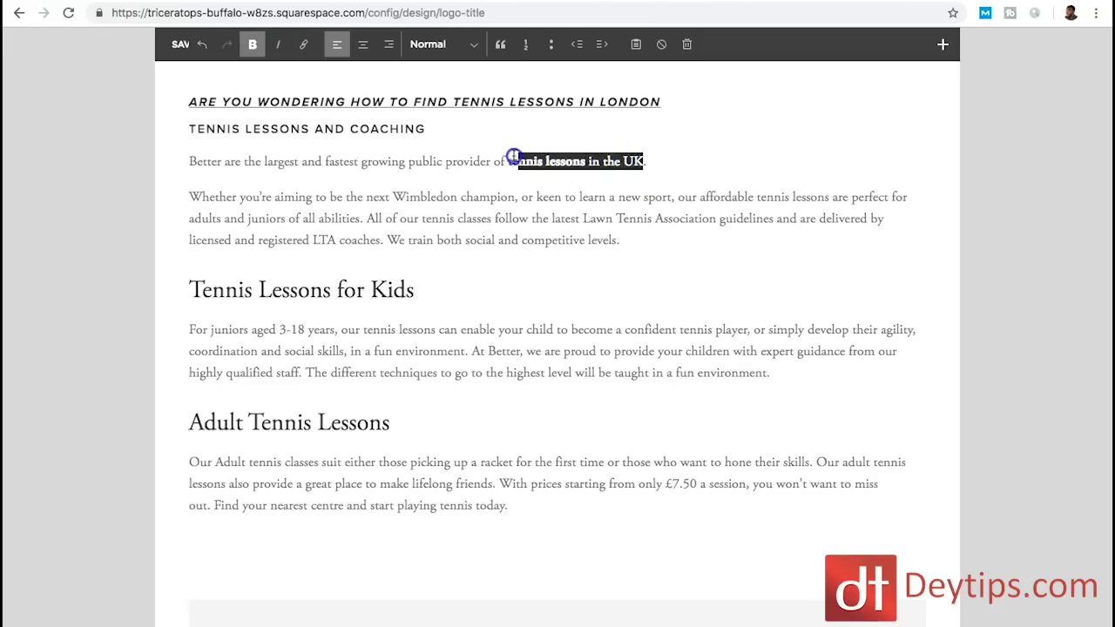
{"action": "left_click", "coordinate": [252, 44]}
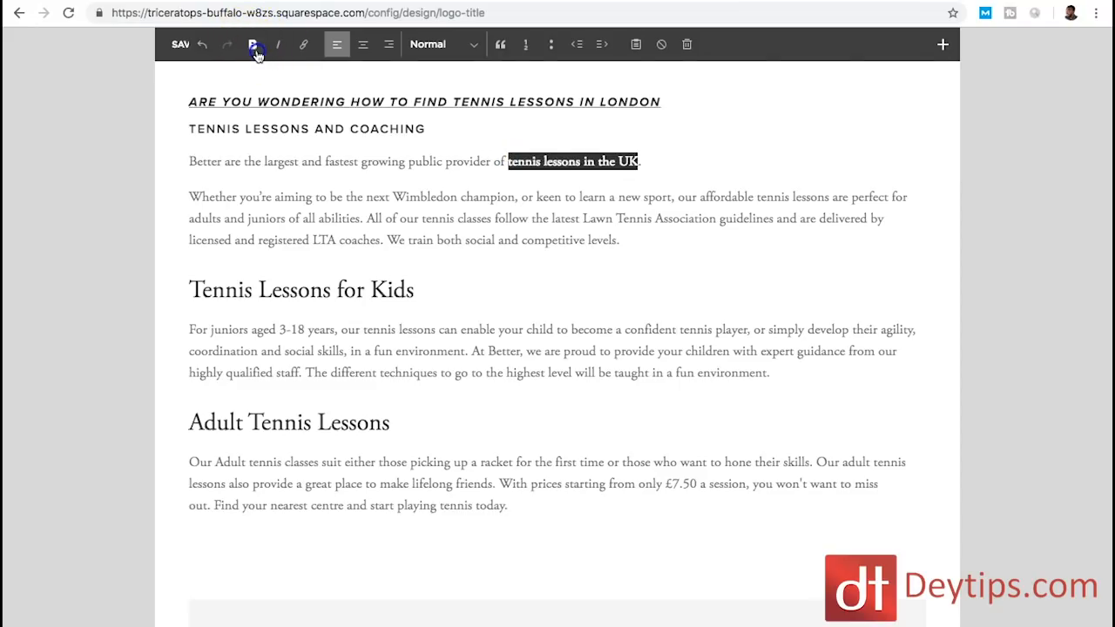
{"action": "left_click", "coordinate": [503, 149]}
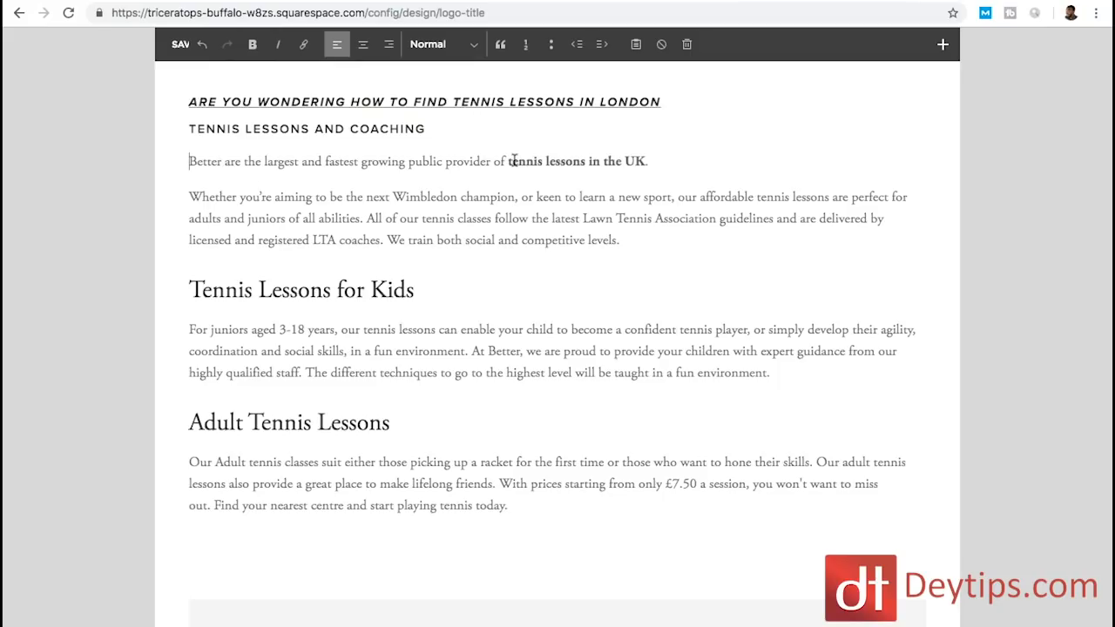
Save the page content edits and look over the updated tennis lessons page.
{"action": "scroll", "coordinate": [514, 161], "scroll_direction": "up", "scroll_amount": 2}
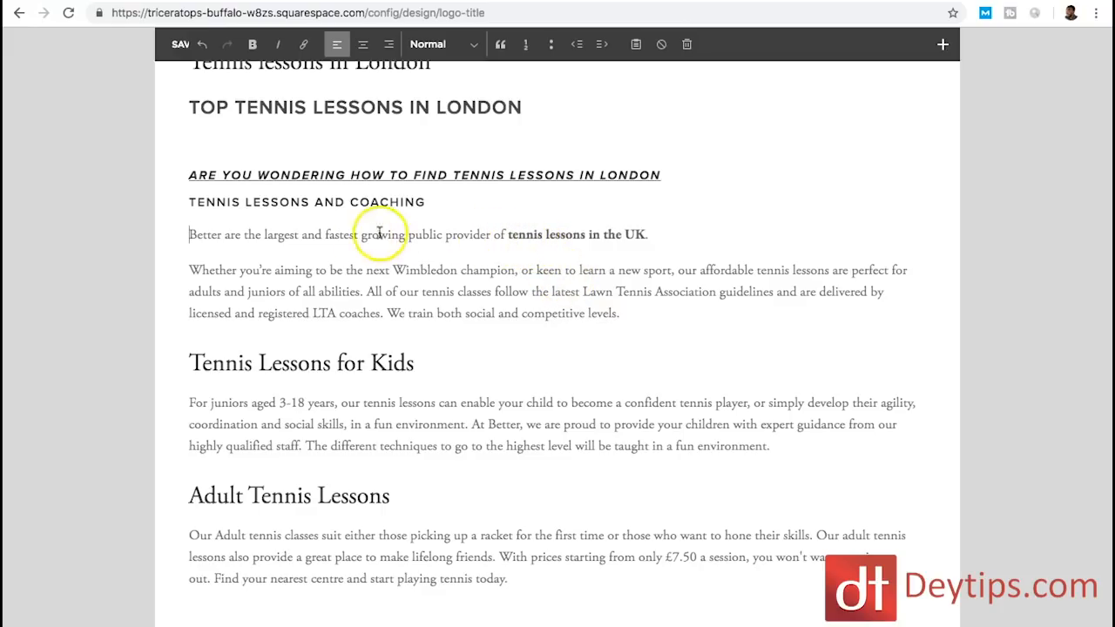
{"action": "scroll", "coordinate": [569, 280], "scroll_direction": "down", "scroll_amount": 2}
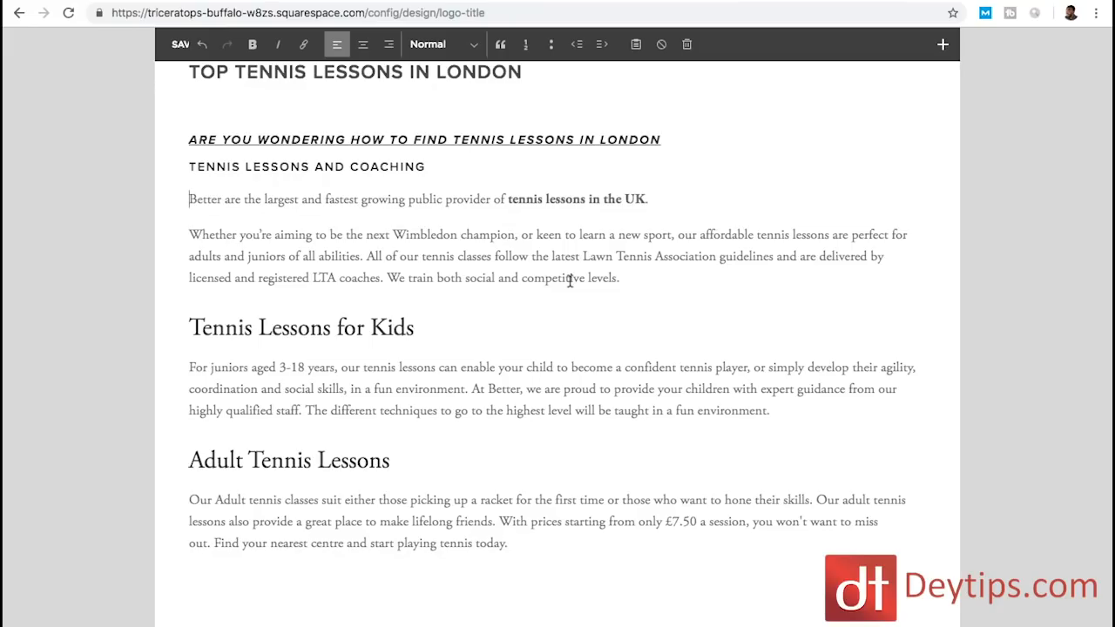
{"action": "scroll", "coordinate": [435, 261], "scroll_direction": "up", "scroll_amount": 5}
{"action": "left_click", "coordinate": [287, 211]}
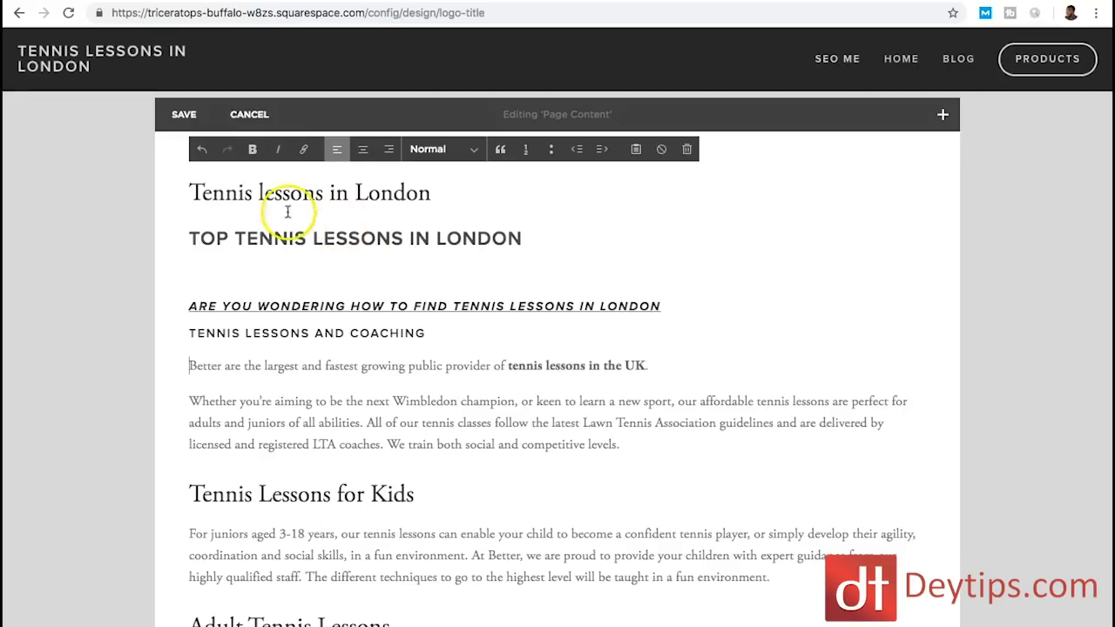
{"action": "left_click", "coordinate": [182, 115]}
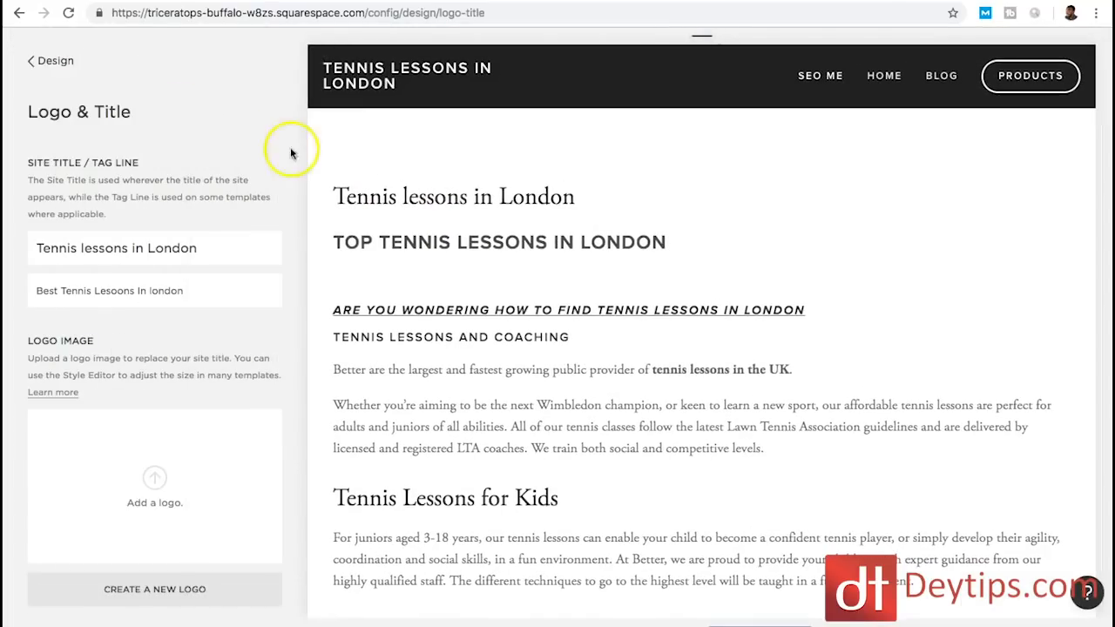
{"action": "scroll", "coordinate": [558, 246], "scroll_direction": "down", "scroll_amount": 2}
{"action": "scroll", "coordinate": [554, 245], "scroll_direction": "down", "scroll_amount": 5}
{"action": "scroll", "coordinate": [554, 246], "scroll_direction": "up", "scroll_amount": 6}
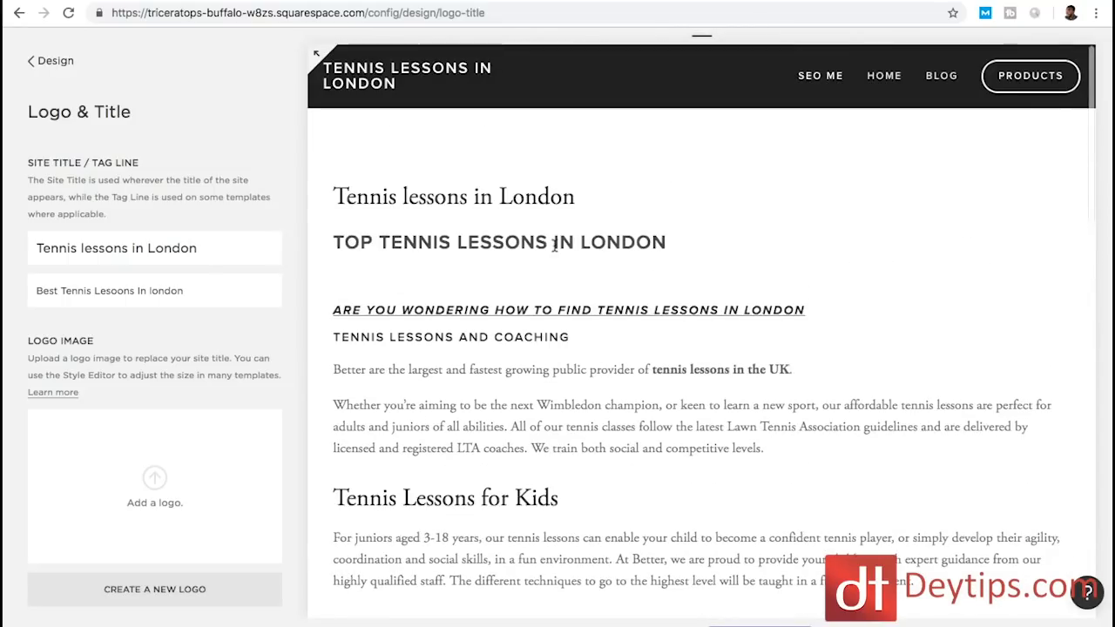
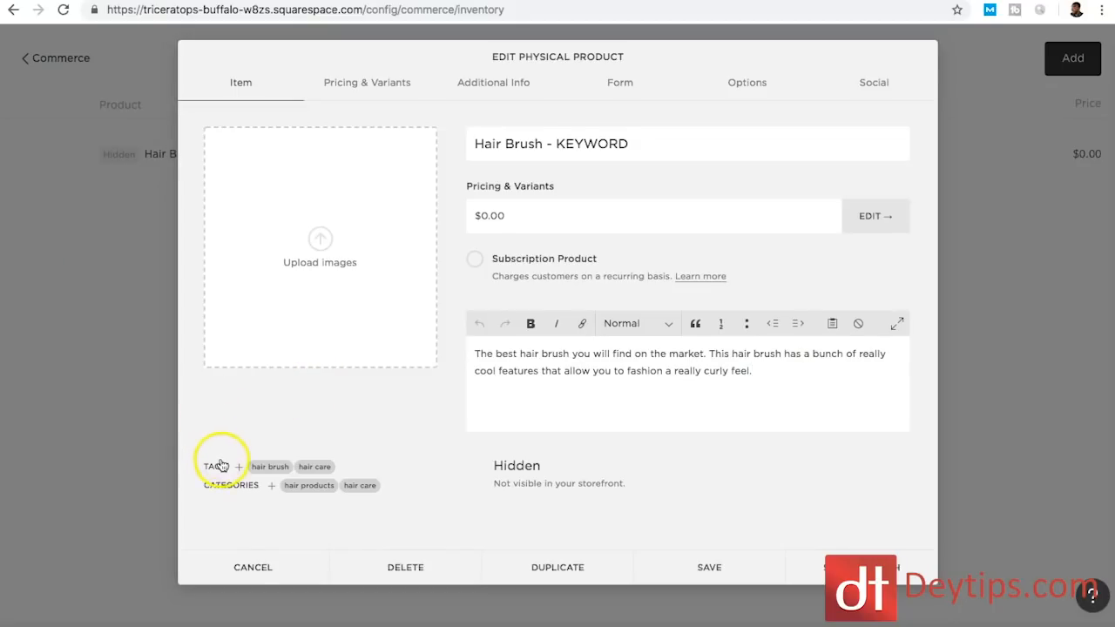
Examine the tags, categories and image upload area of the hair brush product.
{"action": "mouse_move", "coordinate": [294, 471]}
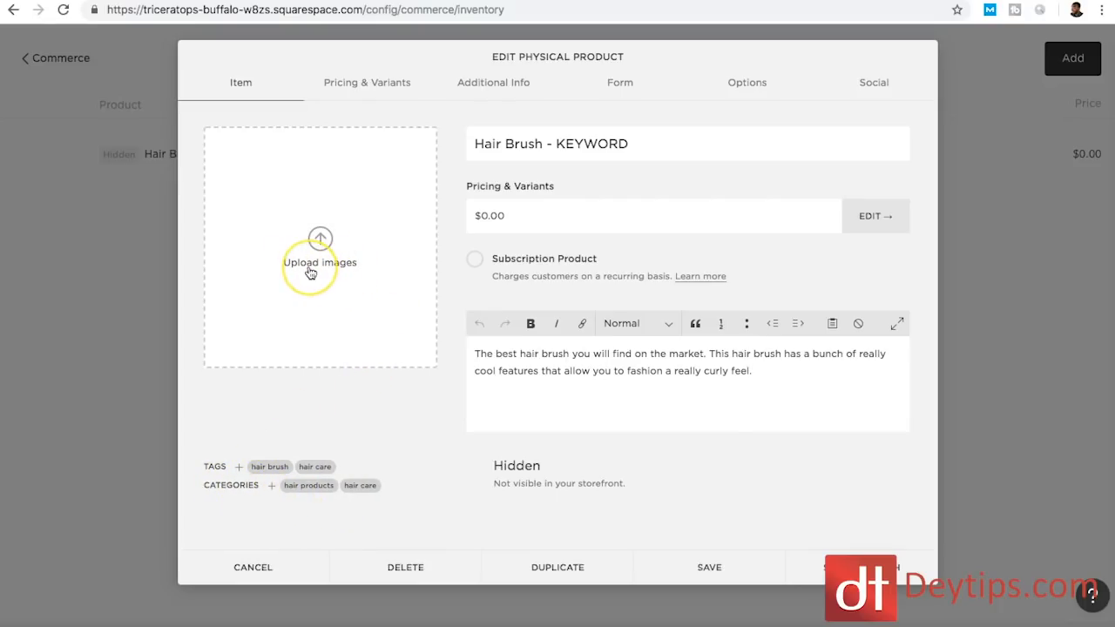
{"action": "left_click", "coordinate": [336, 300]}
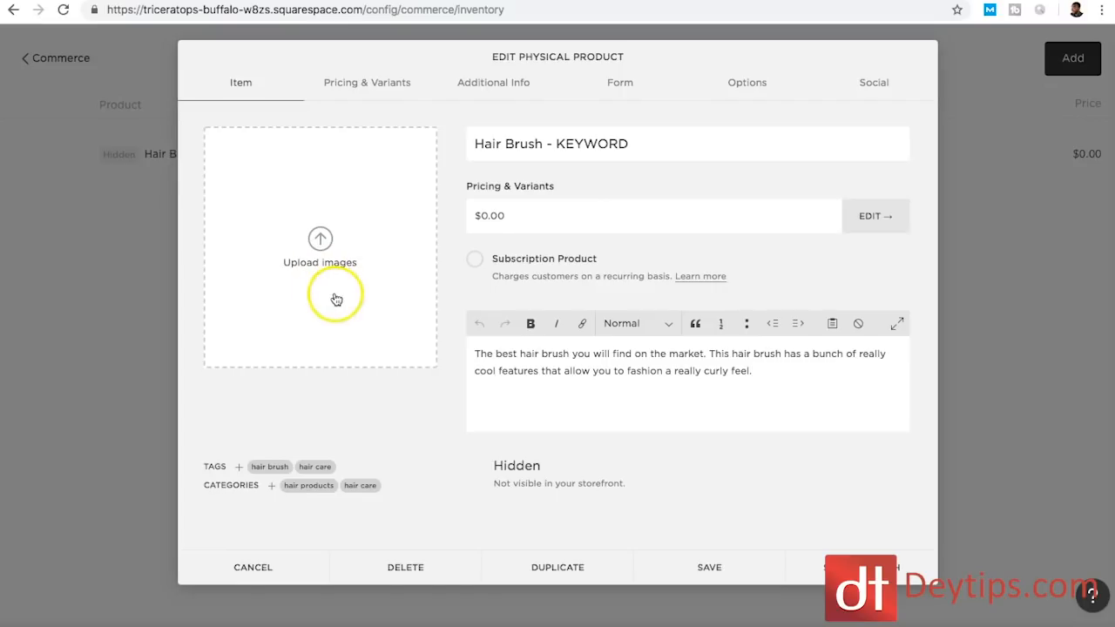
{"action": "left_click", "coordinate": [333, 192]}
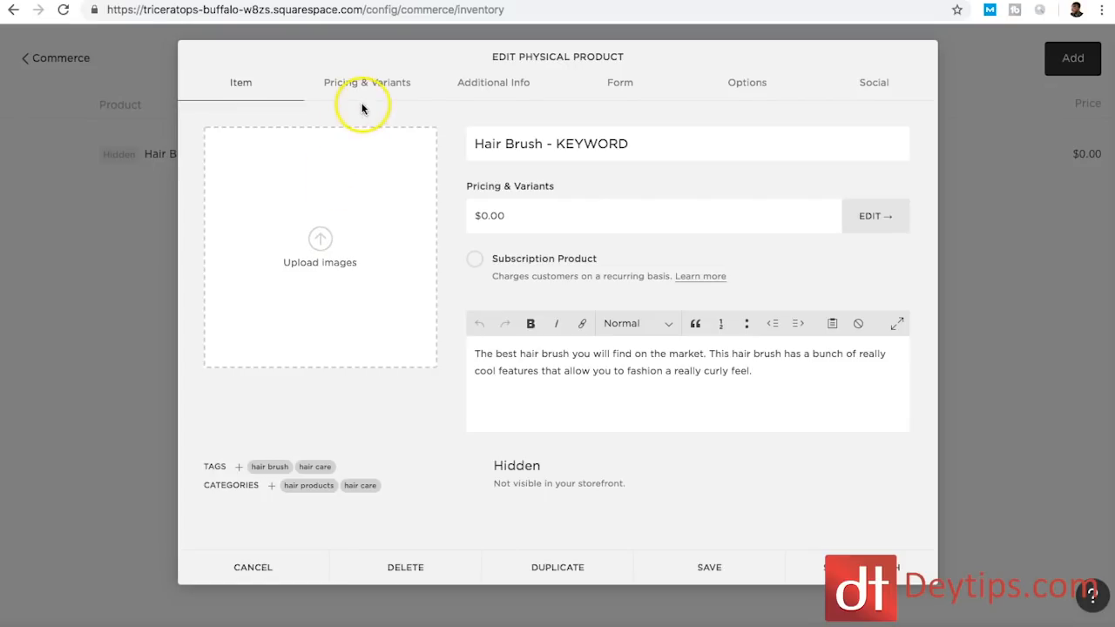
Open the hair brush product's additional info and look at its empty text block for a longer description.
{"action": "left_click", "coordinate": [493, 88]}
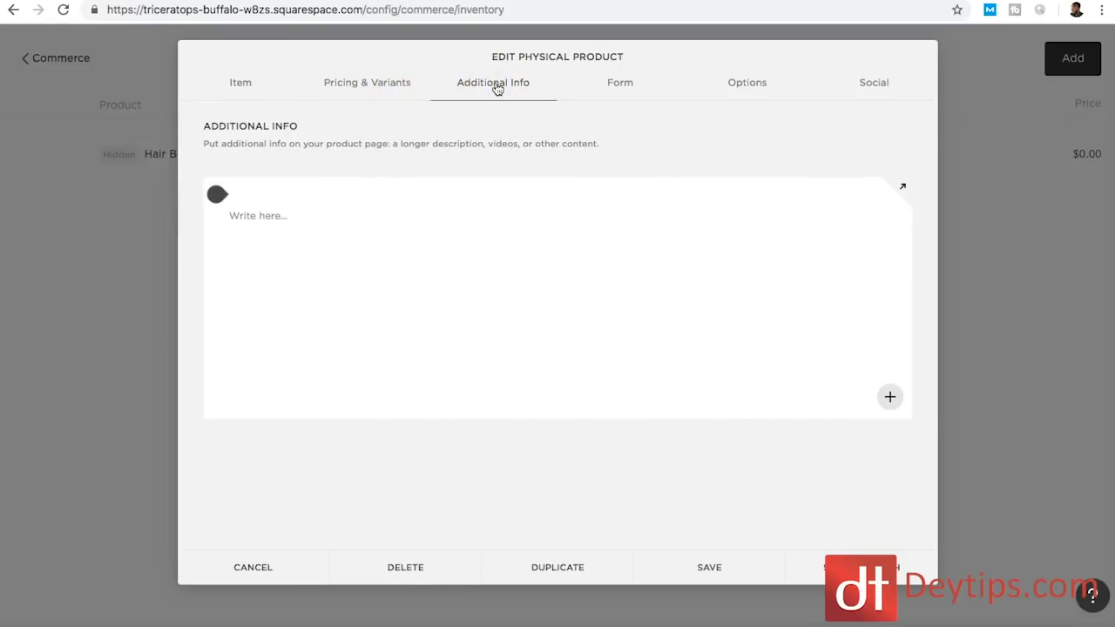
{"action": "left_click", "coordinate": [273, 217]}
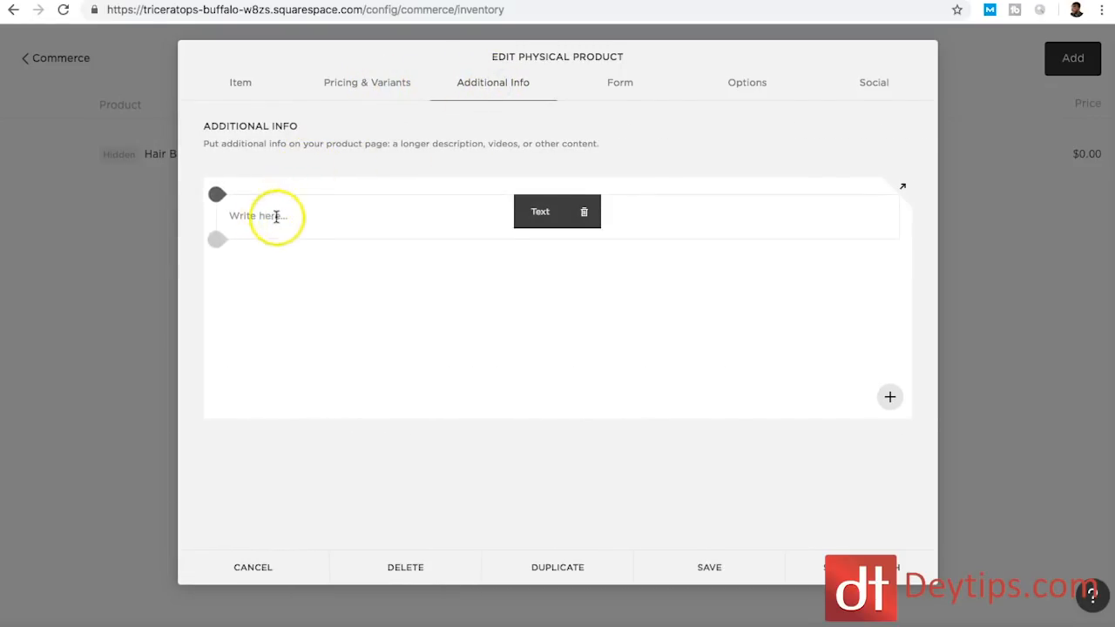
{"action": "left_click", "coordinate": [324, 226]}
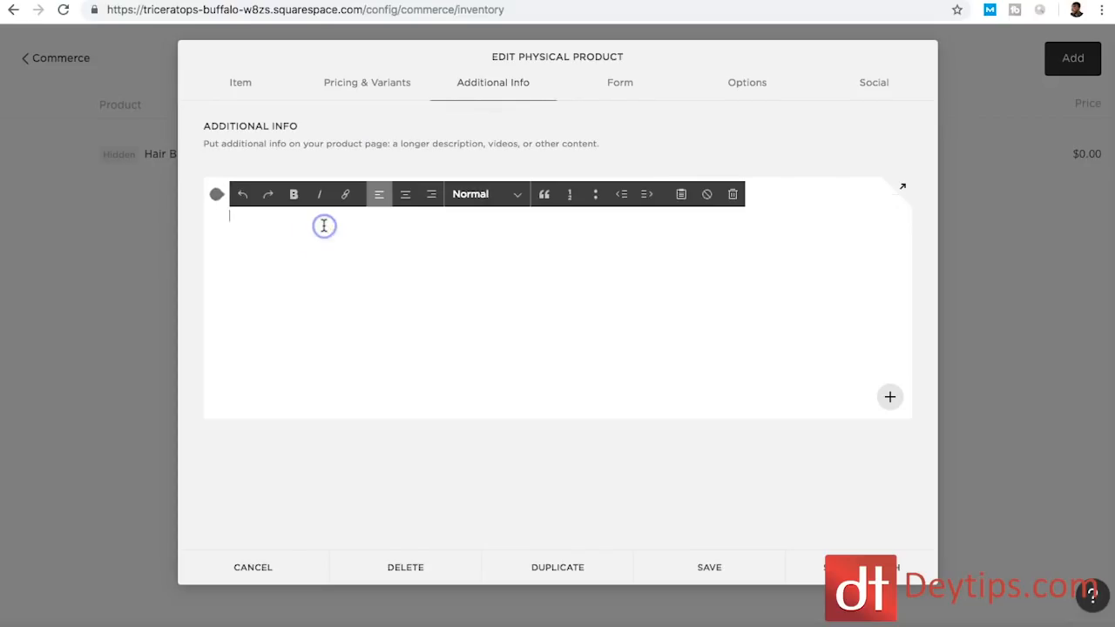
{"action": "left_click", "coordinate": [446, 299]}
{"action": "left_click", "coordinate": [371, 224]}
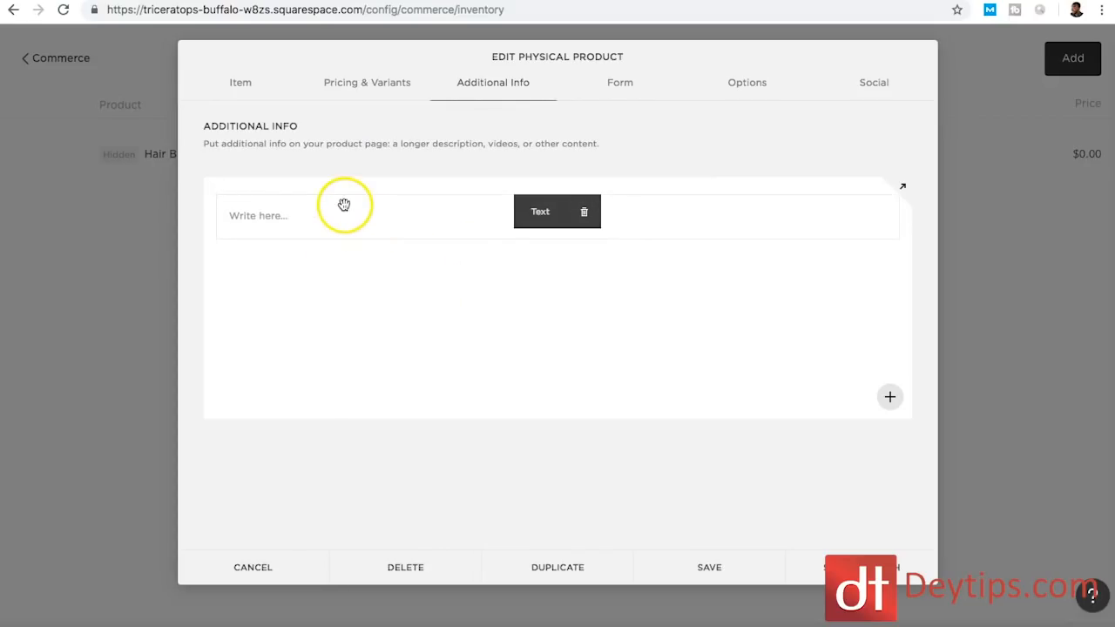
{"action": "left_click", "coordinate": [356, 216]}
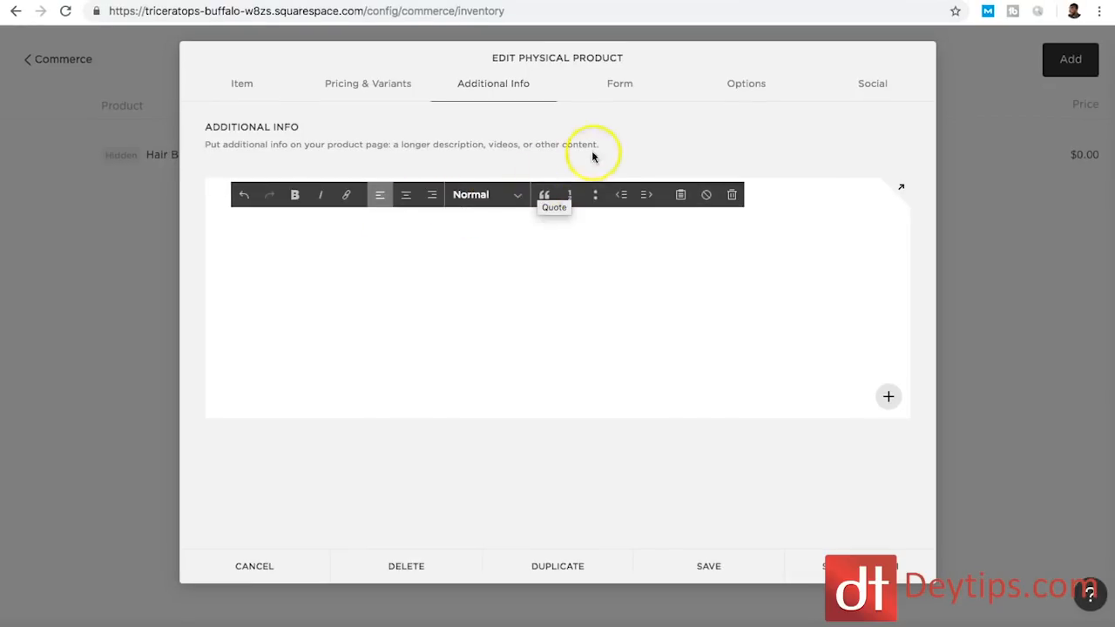
Set the hair brush product's URL slug to "keyword" and go to its social settings.
{"action": "left_click", "coordinate": [747, 82]}
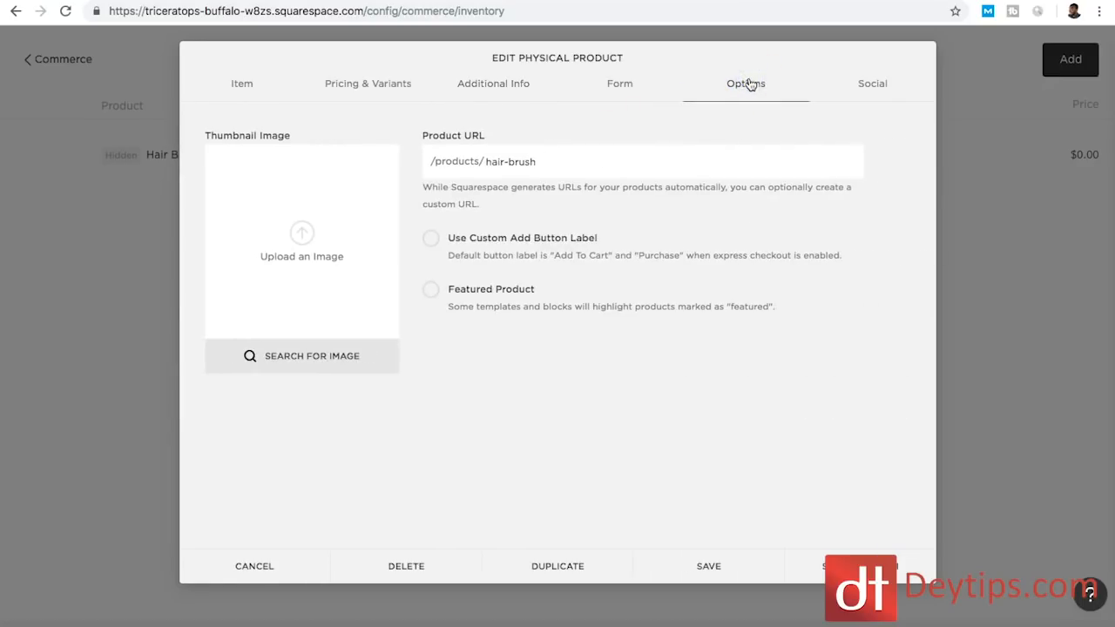
{"action": "mouse_move", "coordinate": [556, 162]}
{"action": "left_mouse_down"}
{"action": "mouse_move", "coordinate": [427, 164]}
{"action": "mouse_move", "coordinate": [546, 164]}
{"action": "mouse_move", "coordinate": [478, 163]}
{"action": "left_mouse_up"}
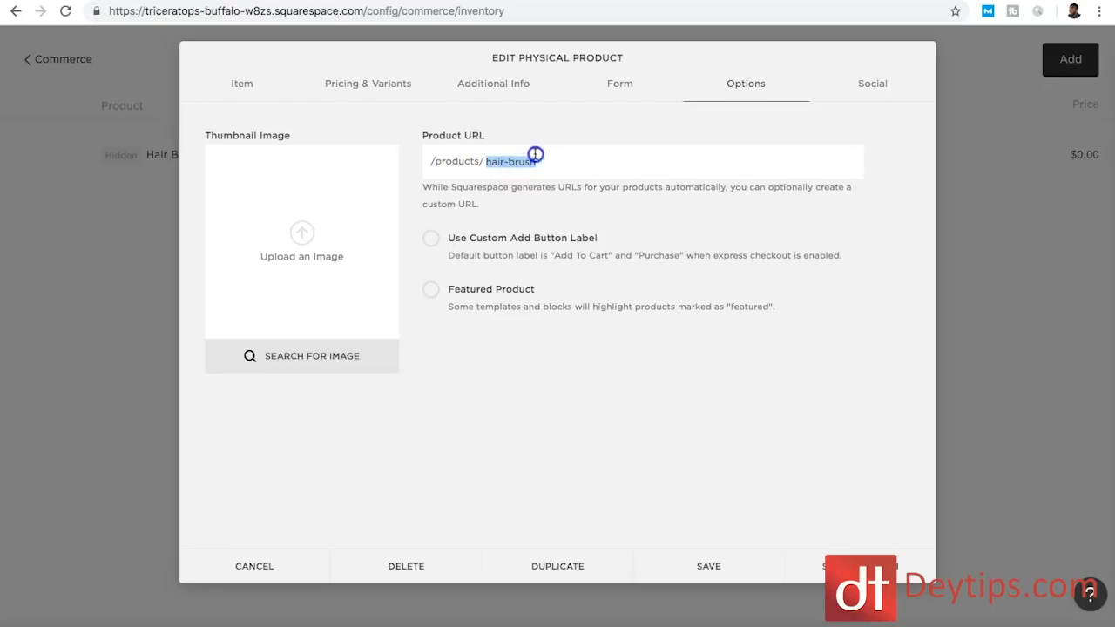
{"action": "type", "text": "Keyword"}
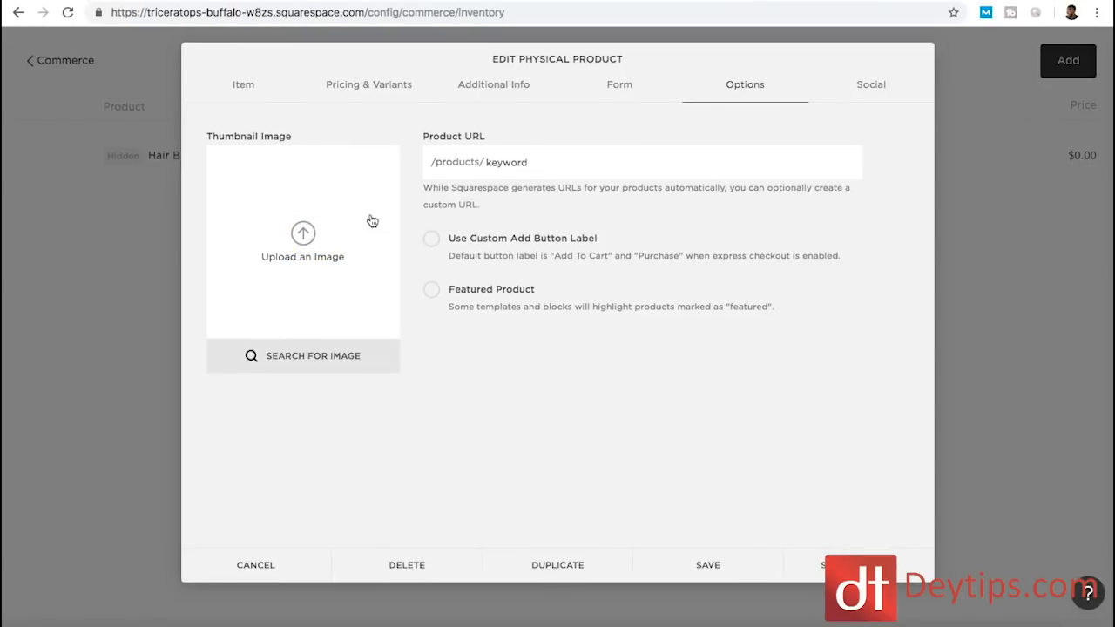
{"action": "left_click", "coordinate": [873, 89]}
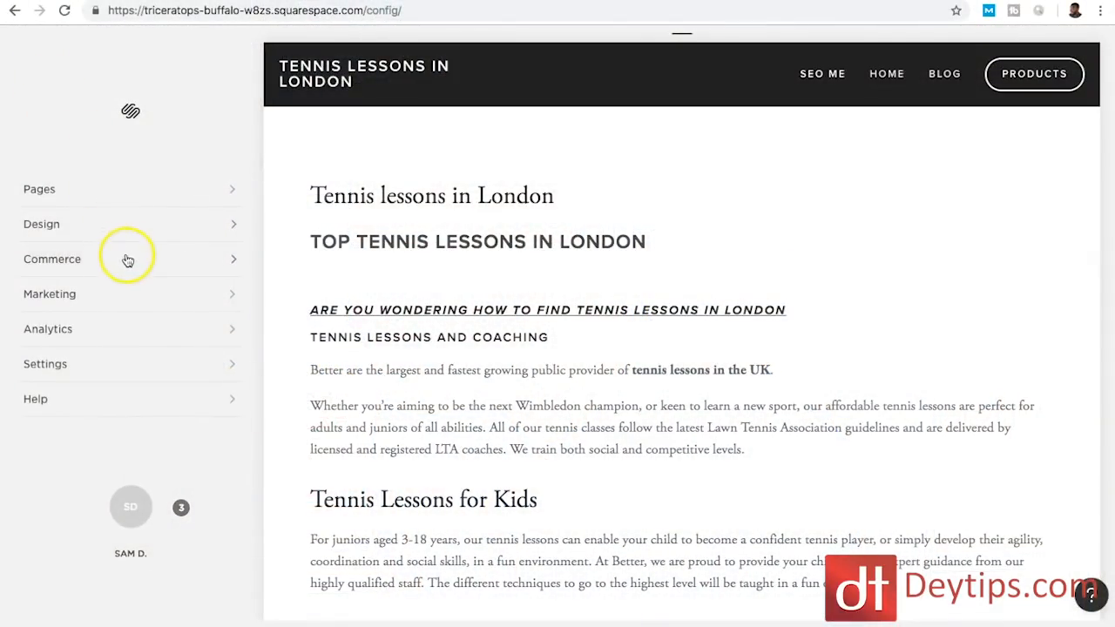
Open the site's SEO marketing settings and examine the site title and site meta description fields.
{"action": "left_click", "coordinate": [144, 294]}
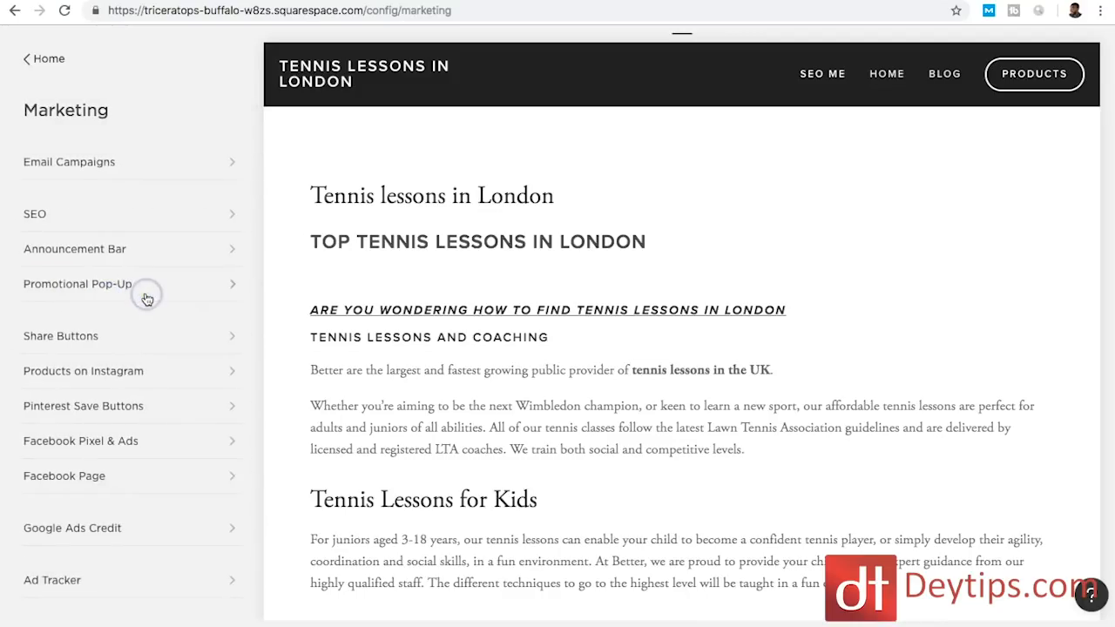
{"action": "left_click", "coordinate": [52, 216]}
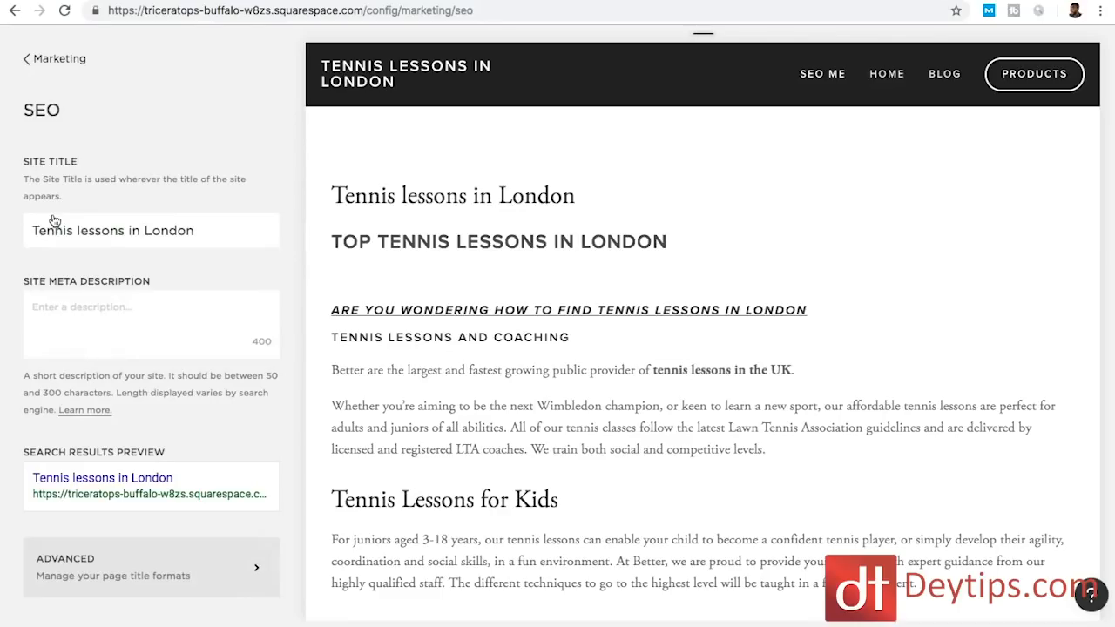
{"action": "scroll", "coordinate": [140, 216], "scroll_direction": "down", "scroll_amount": 1}
{"action": "left_click", "coordinate": [194, 220]}
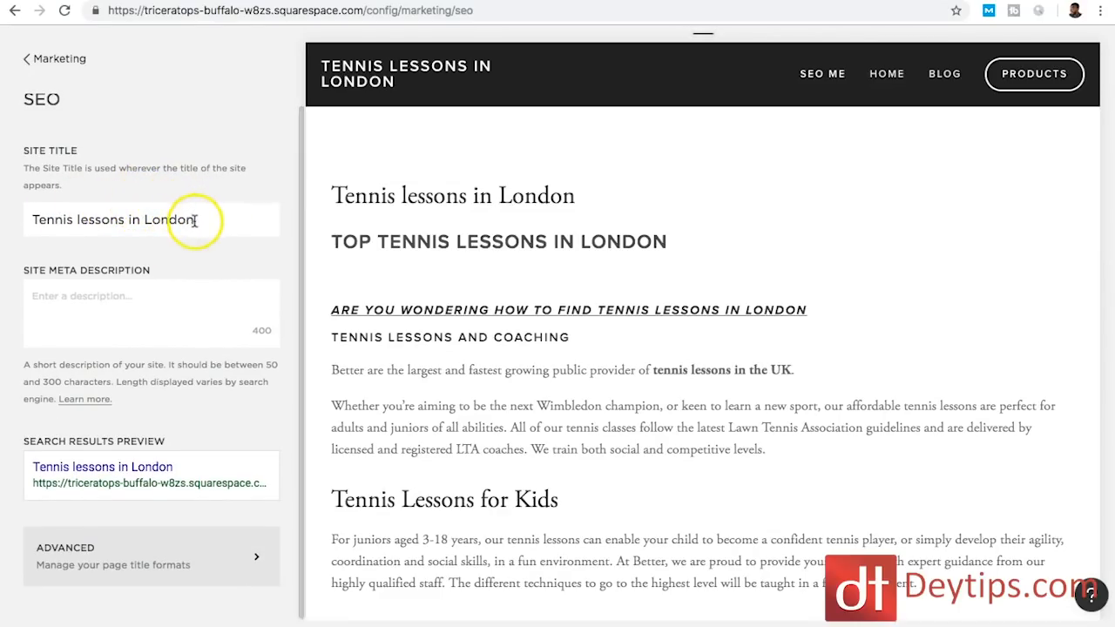
{"action": "left_click_drag", "start_coordinate": [33, 247], "coordinate": [38, 220]}
{"action": "left_click", "coordinate": [77, 220]}
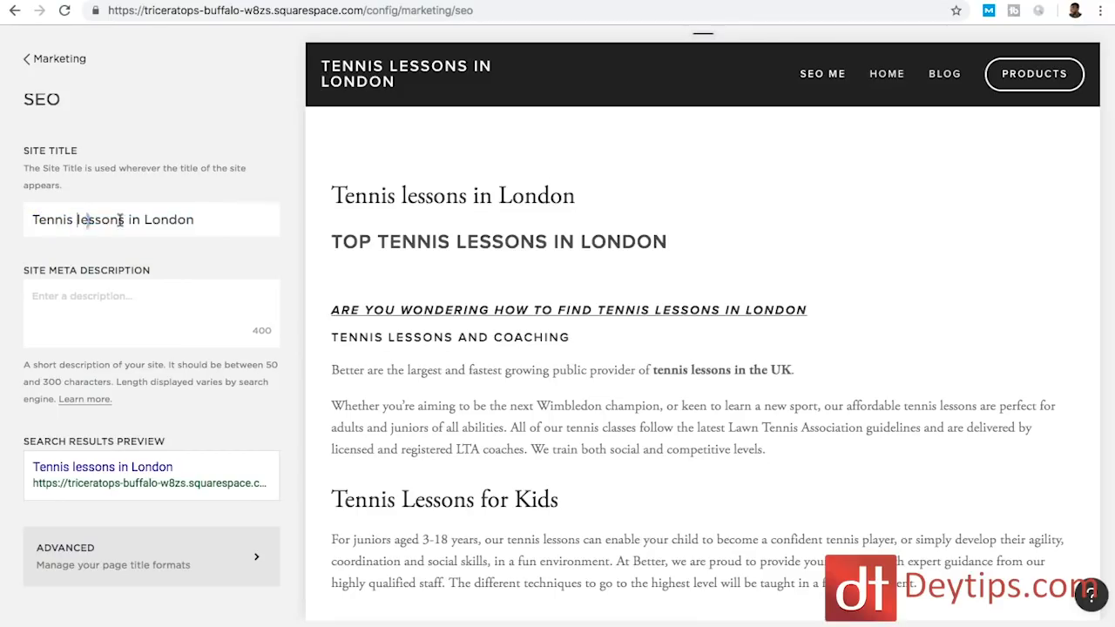
{"action": "left_click_drag", "start_coordinate": [197, 219], "coordinate": [81, 220]}
{"action": "left_click", "coordinate": [77, 296]}
{"action": "left_click", "coordinate": [67, 305]}
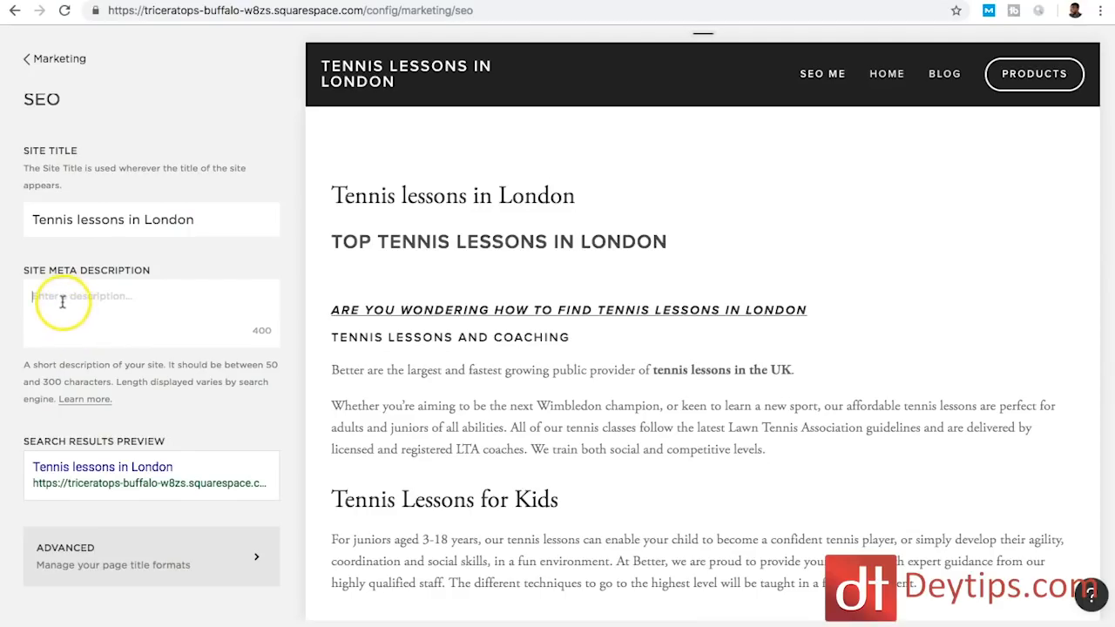
{"action": "left_click", "coordinate": [67, 305]}
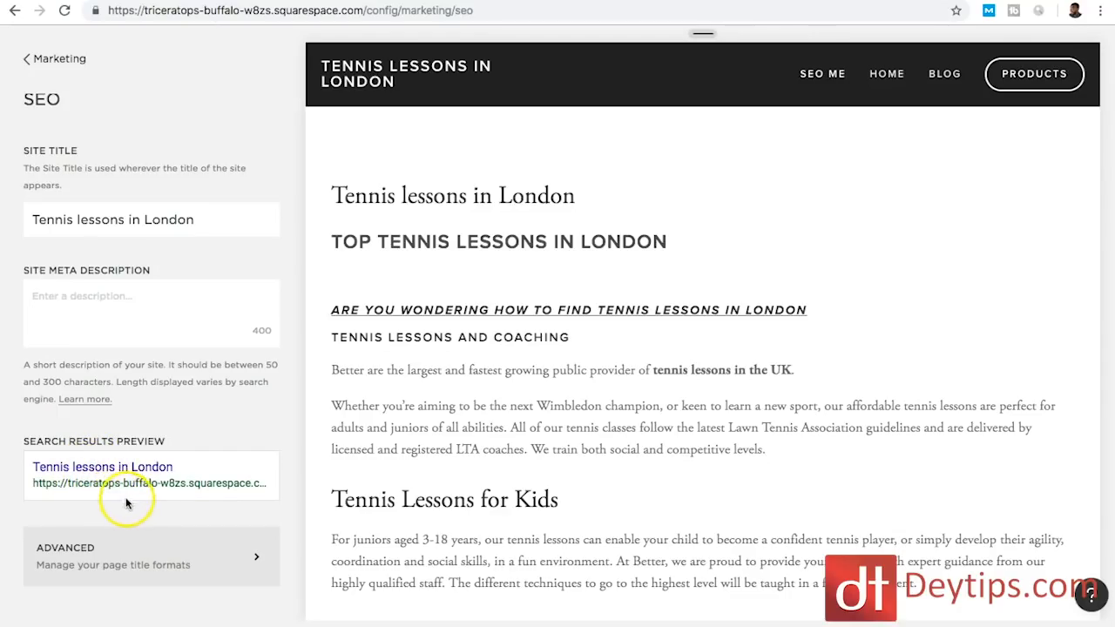
Examine the advanced SEO title formats and the variables they accept for pages and collection items, and return to the marketing overview.
{"action": "left_click", "coordinate": [233, 572]}
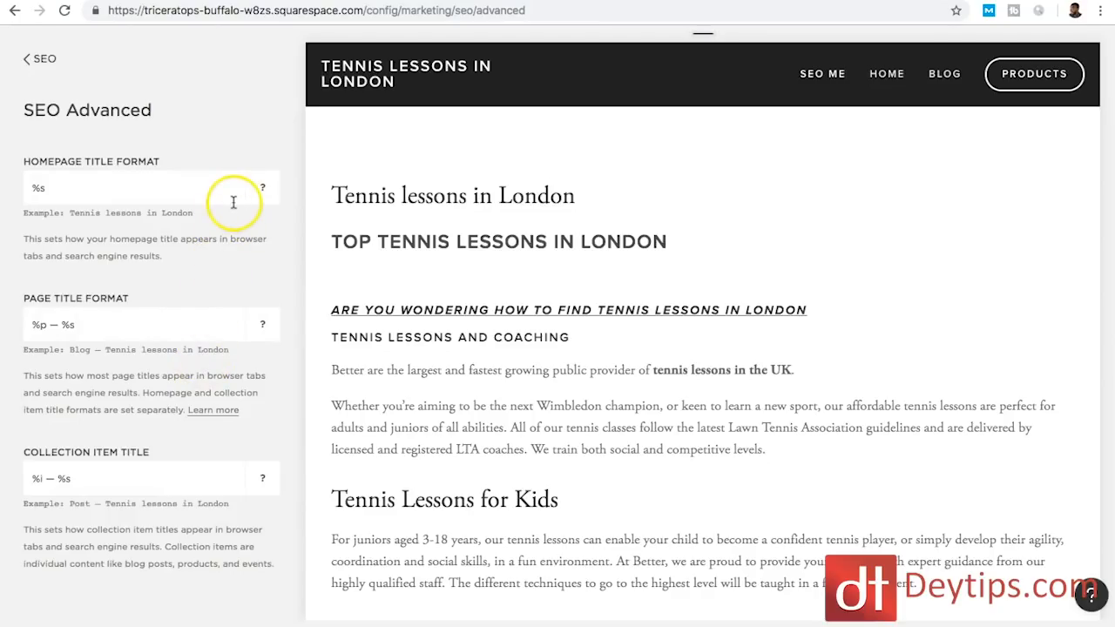
{"action": "mouse_move", "coordinate": [258, 190]}
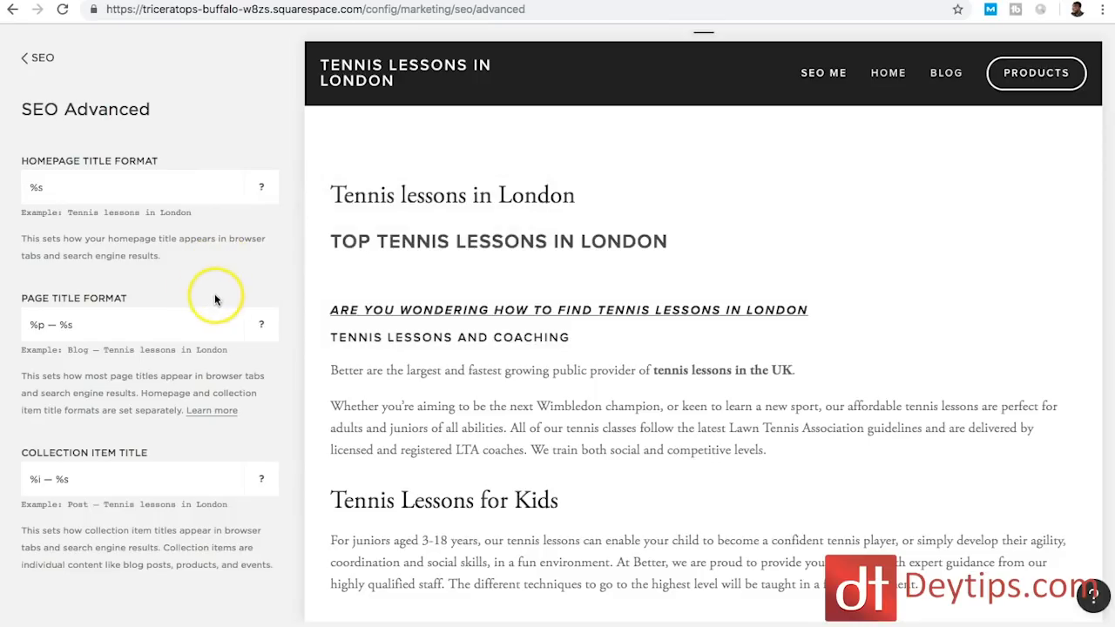
{"action": "mouse_move", "coordinate": [262, 323]}
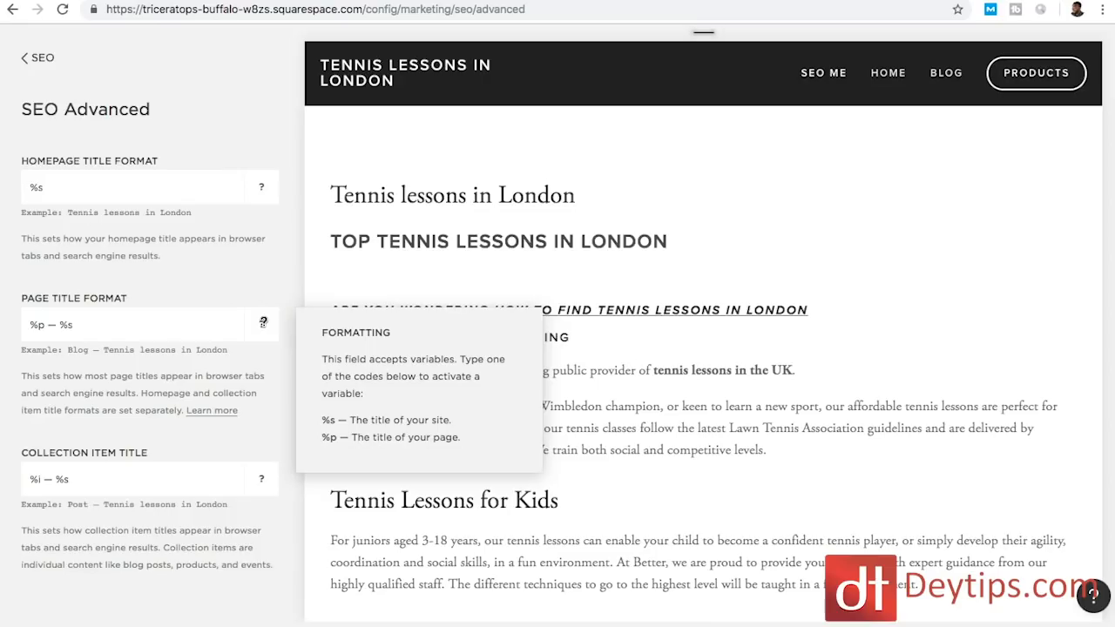
{"action": "left_click", "coordinate": [262, 324]}
{"action": "left_click", "coordinate": [261, 322]}
{"action": "left_click", "coordinate": [260, 478]}
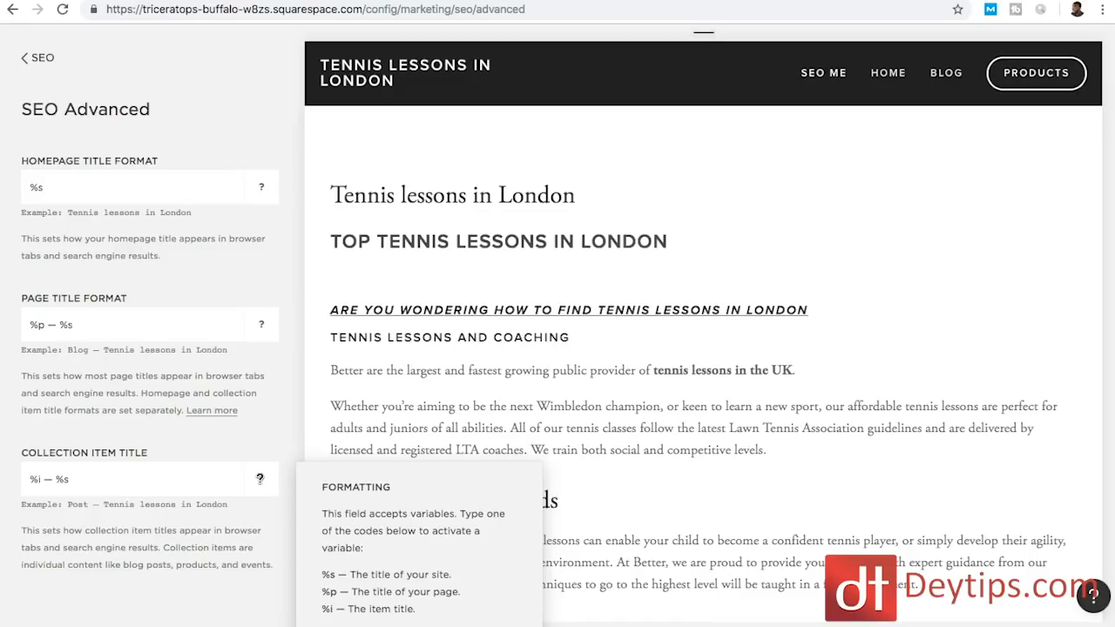
{"action": "left_click", "coordinate": [36, 58]}
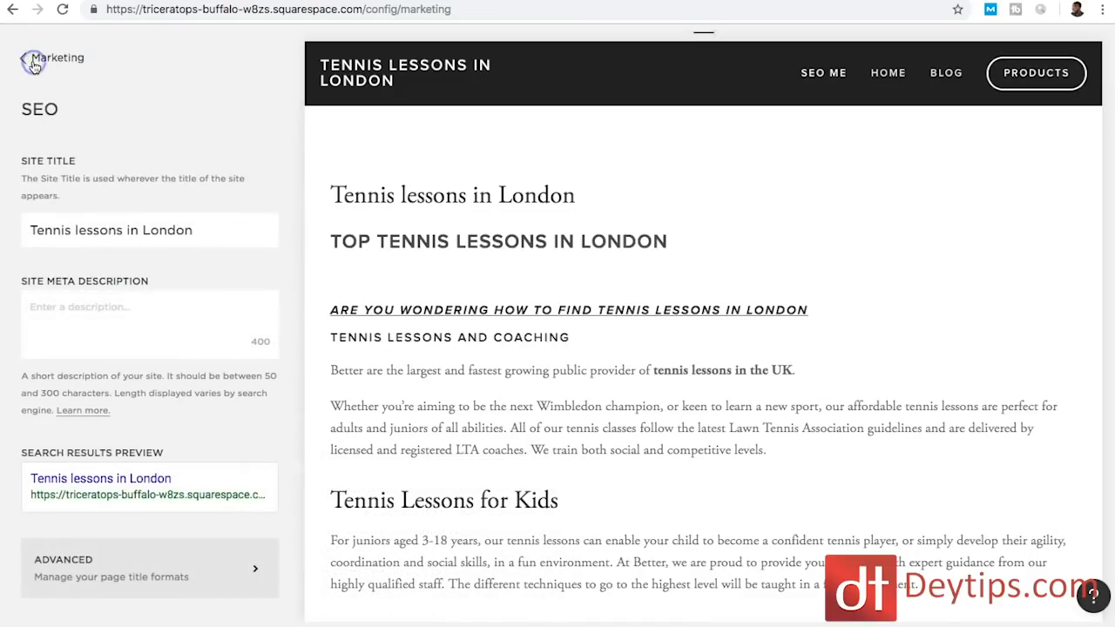
{"action": "left_click", "coordinate": [33, 61]}
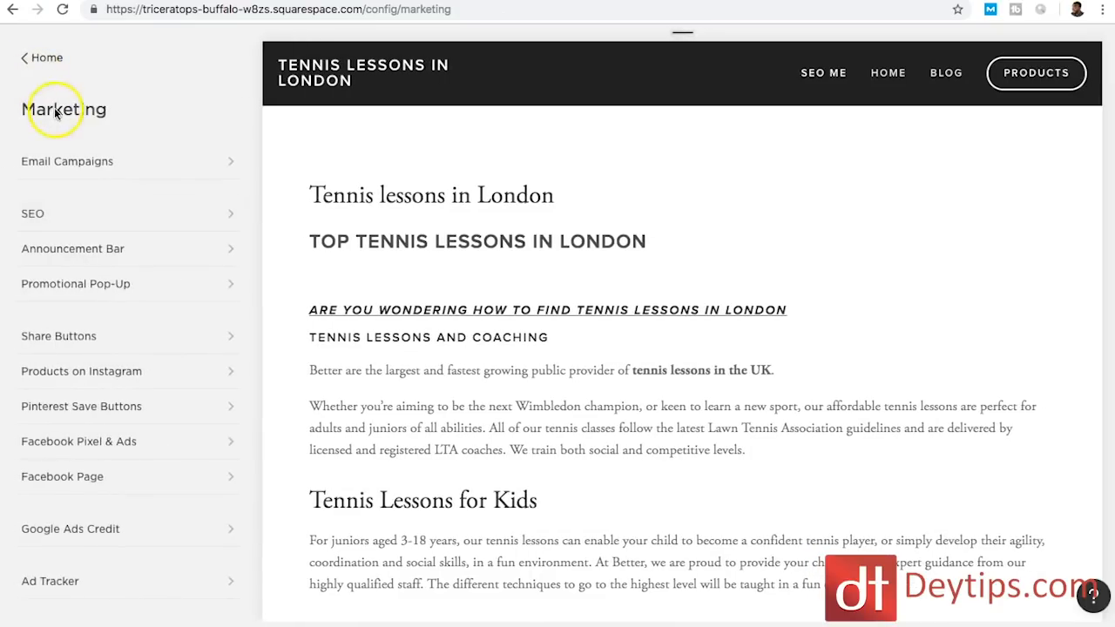
Look at the Products on Instagram marketing settings with their Facebook setup URL, and return to the site's main menu.
{"action": "left_click", "coordinate": [104, 370]}
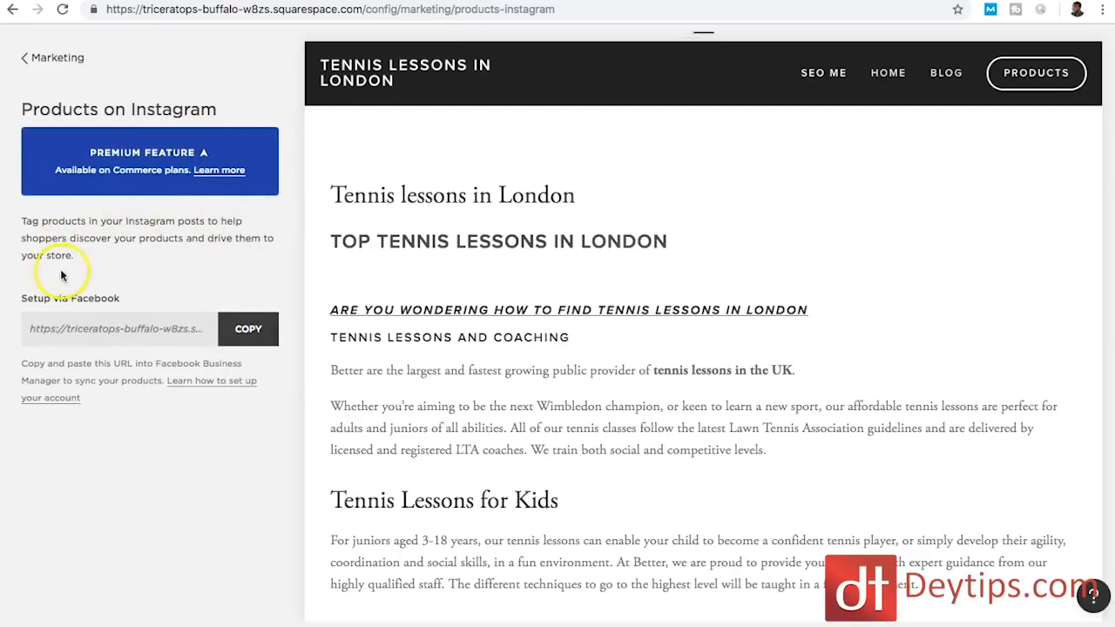
{"action": "left_click", "coordinate": [27, 59]}
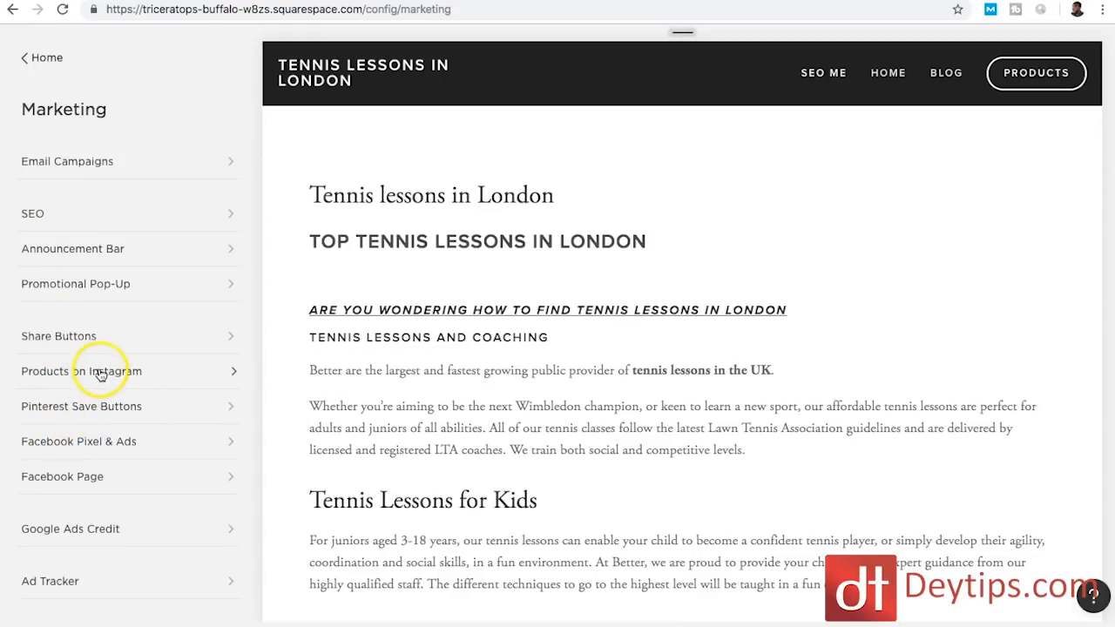
{"action": "left_click", "coordinate": [27, 58]}
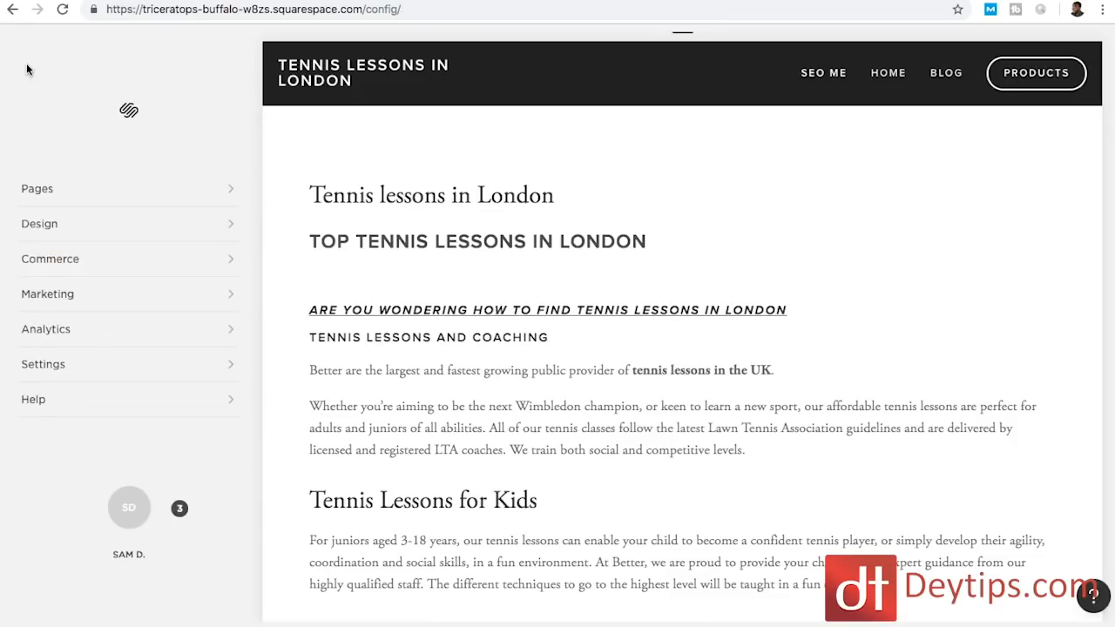
In the site's Blogging settings, remove the year, month and day variables from the post URL format, keeping only %t.
{"action": "left_click", "coordinate": [87, 372]}
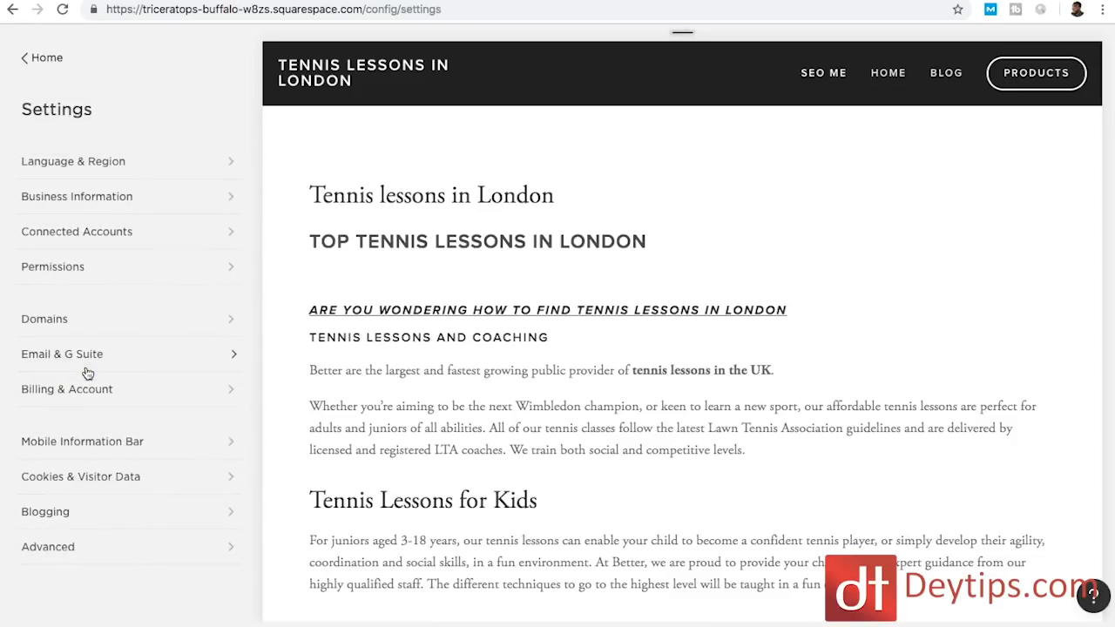
{"action": "left_click", "coordinate": [71, 516]}
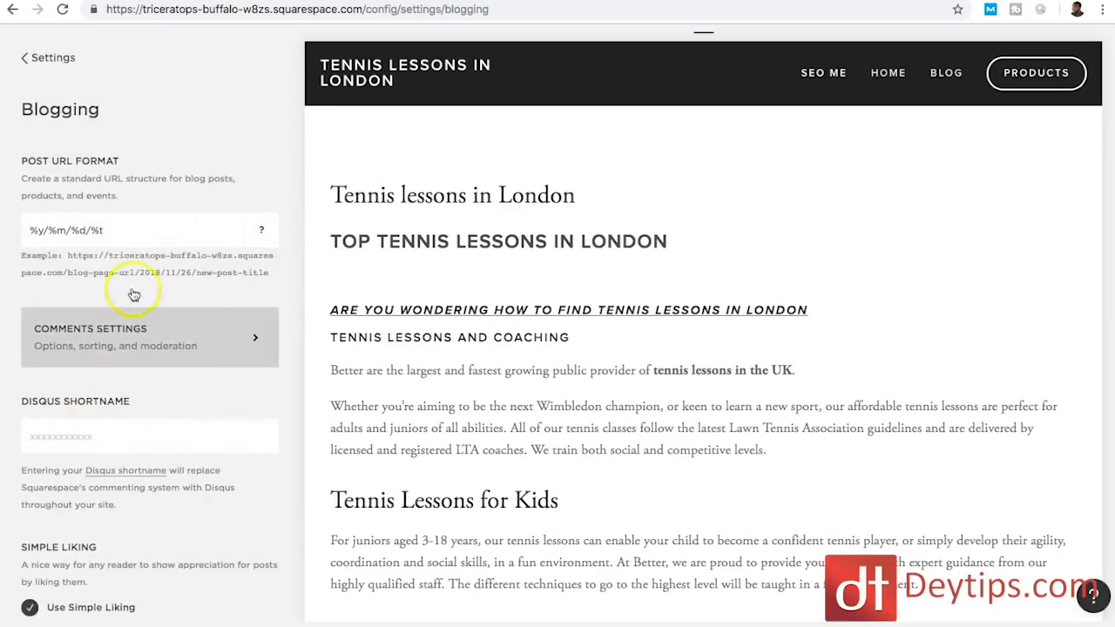
{"action": "mouse_move", "coordinate": [266, 233]}
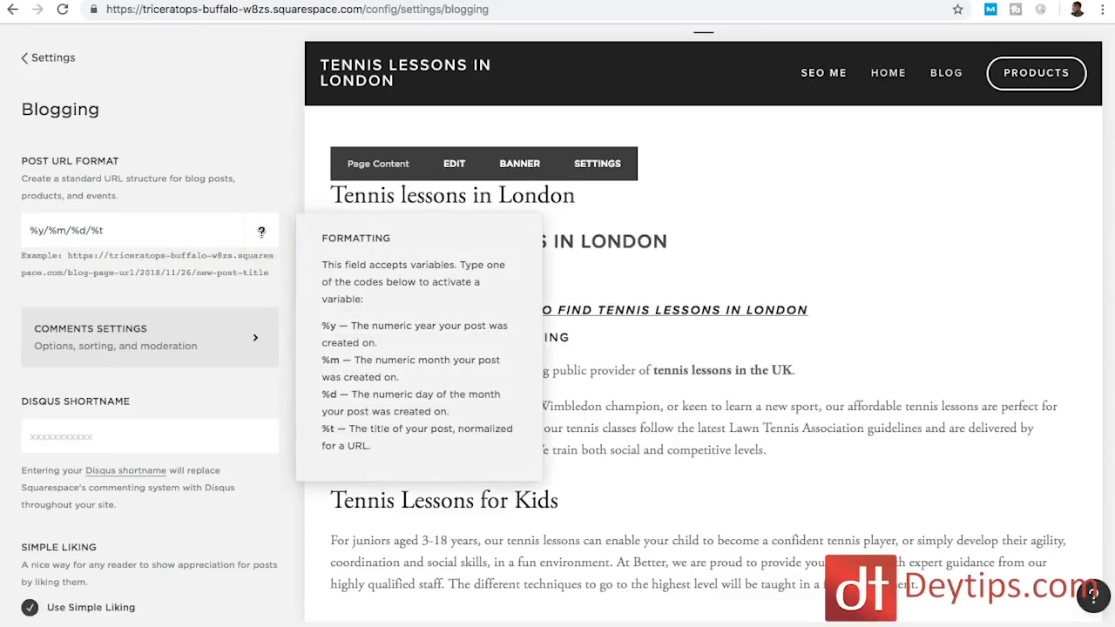
{"action": "left_click_drag", "start_coordinate": [93, 230], "coordinate": [38, 228]}
{"action": "key", "text": "BackSpace"}
{"action": "left_click", "coordinate": [74, 249]}
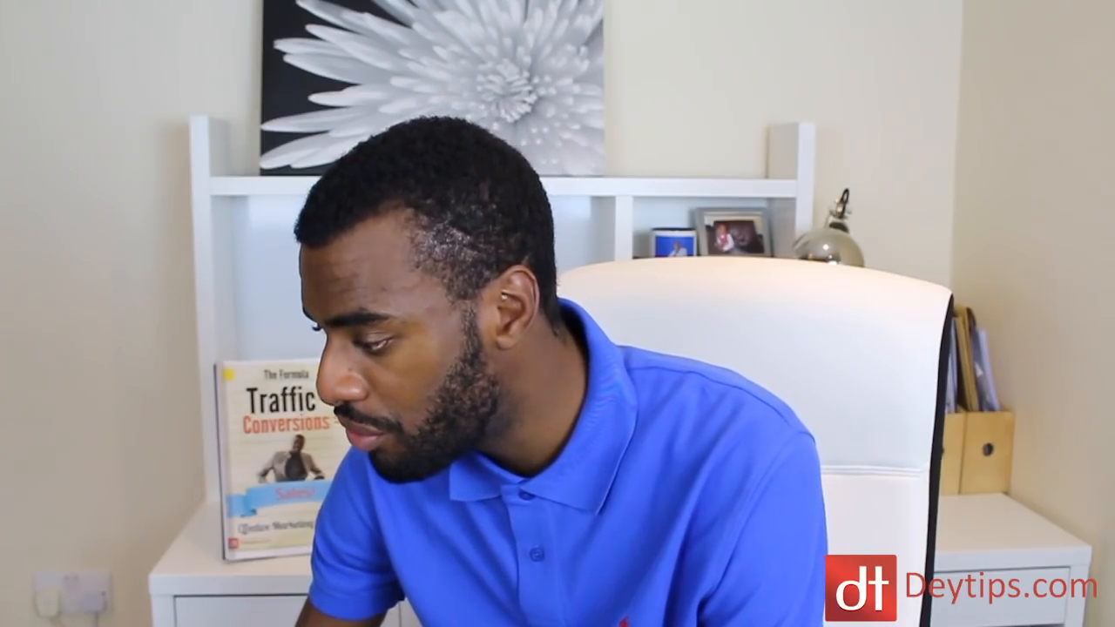
{"action": "scroll", "coordinate": [175, 279], "scroll_direction": "down", "scroll_amount": 3}
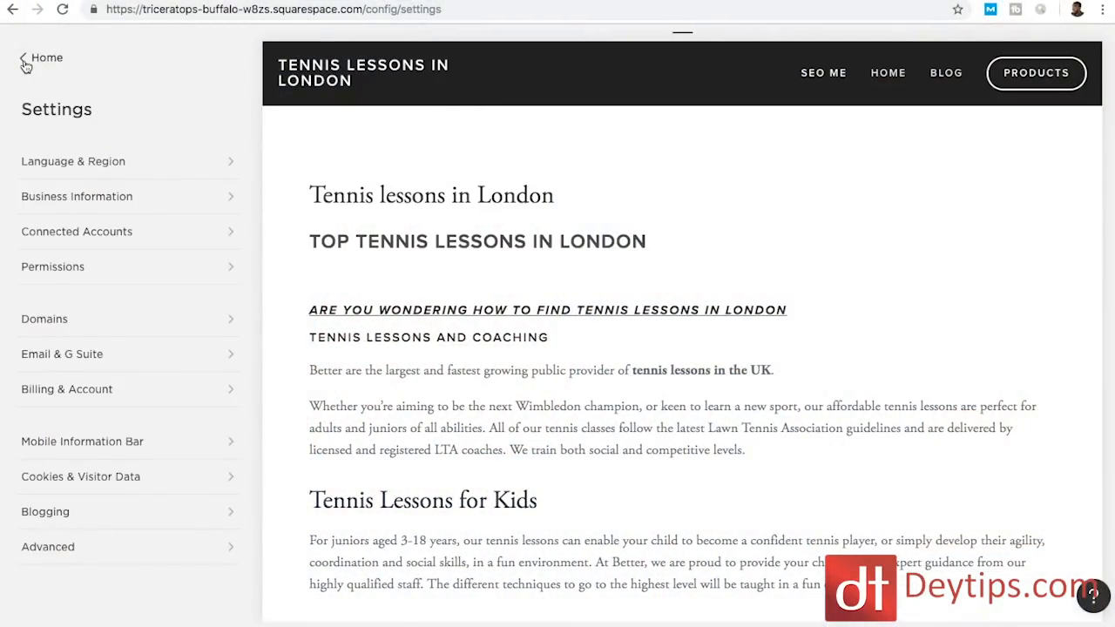
Examine the Language & Region settings for time zone, language and geography, and return to the settings overview.
{"action": "left_click", "coordinate": [106, 163]}
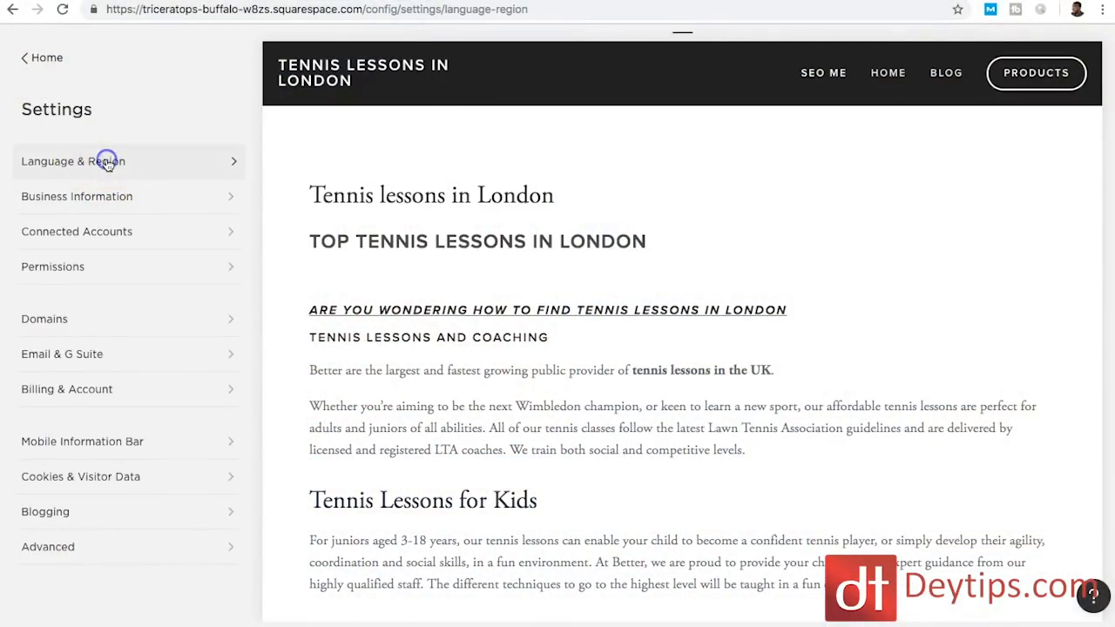
{"action": "scroll", "coordinate": [117, 183], "scroll_direction": "down", "scroll_amount": 2}
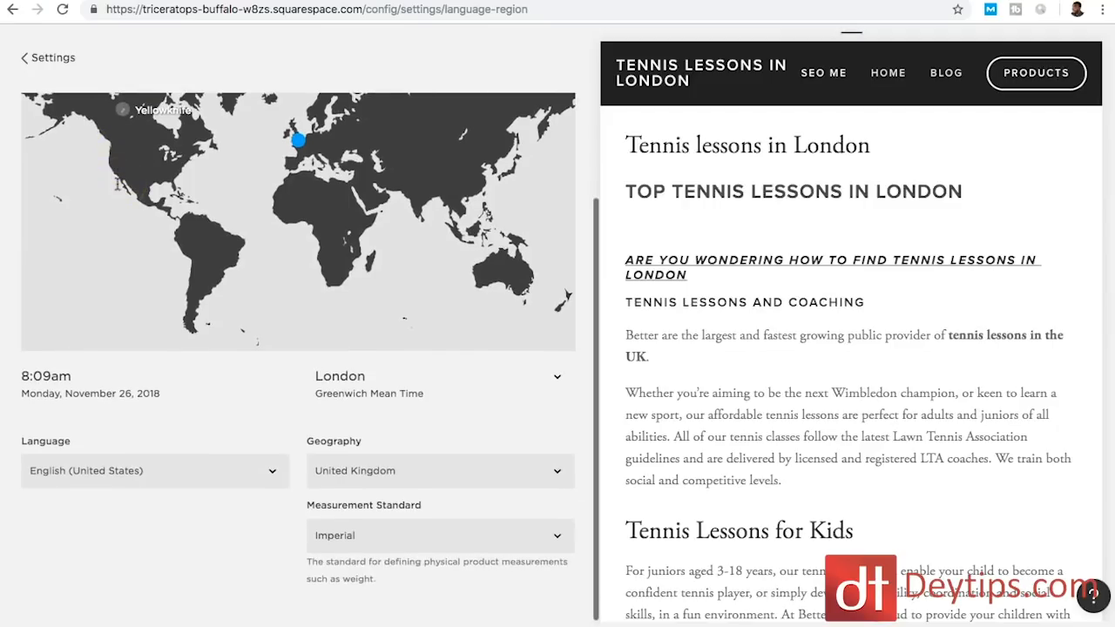
{"action": "scroll", "coordinate": [299, 357], "scroll_direction": "up", "scroll_amount": 2}
{"action": "left_click", "coordinate": [27, 58]}
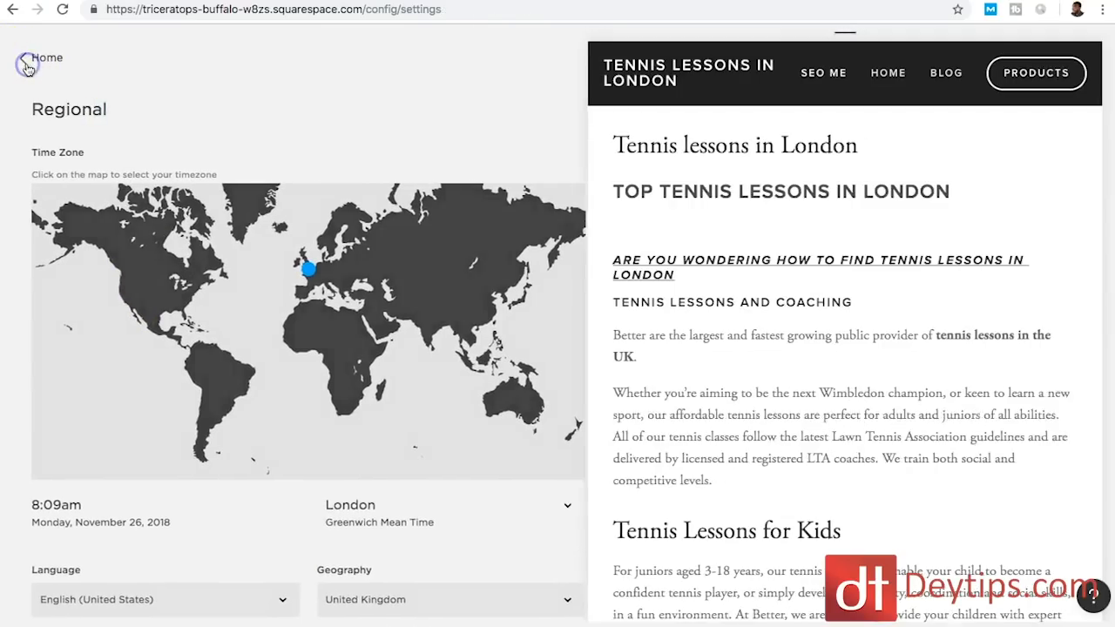
Examine the Business Information fields for business name, address, contact phone number and hours, and return to the settings overview.
{"action": "left_click", "coordinate": [110, 200]}
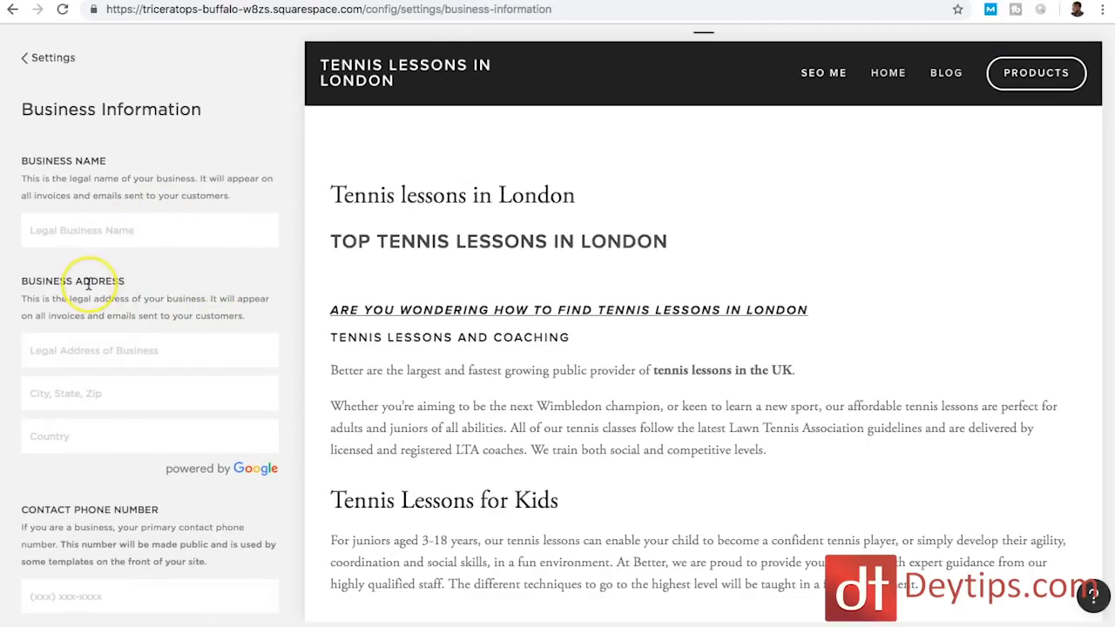
{"action": "scroll", "coordinate": [88, 283], "scroll_direction": "down", "scroll_amount": 8}
{"action": "scroll", "coordinate": [88, 283], "scroll_direction": "down", "scroll_amount": 8}
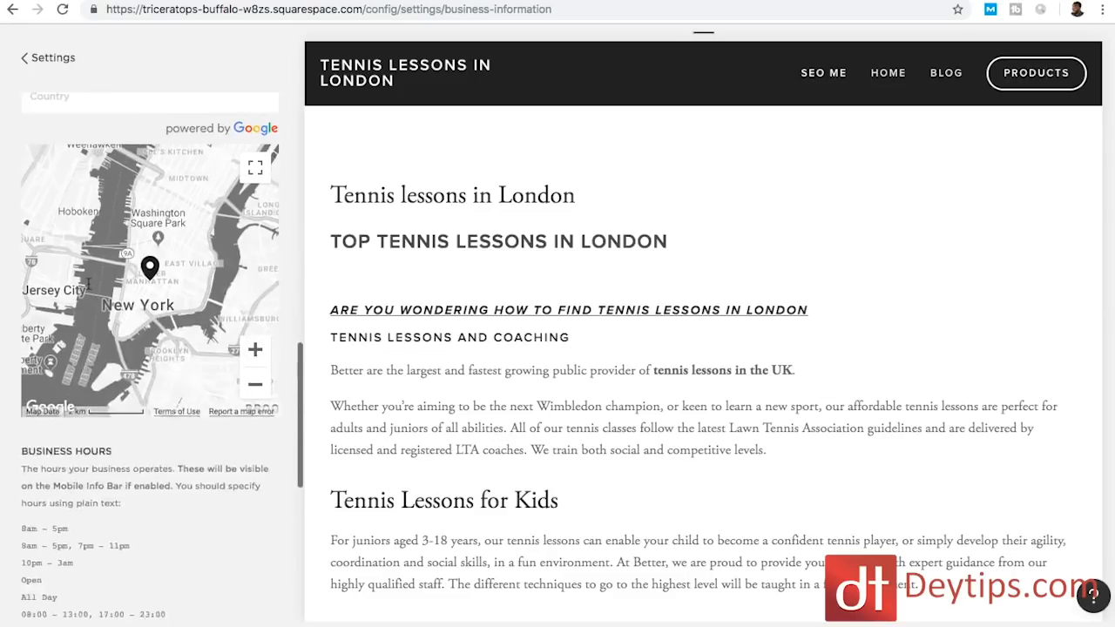
{"action": "scroll", "coordinate": [88, 283], "scroll_direction": "up", "scroll_amount": 15}
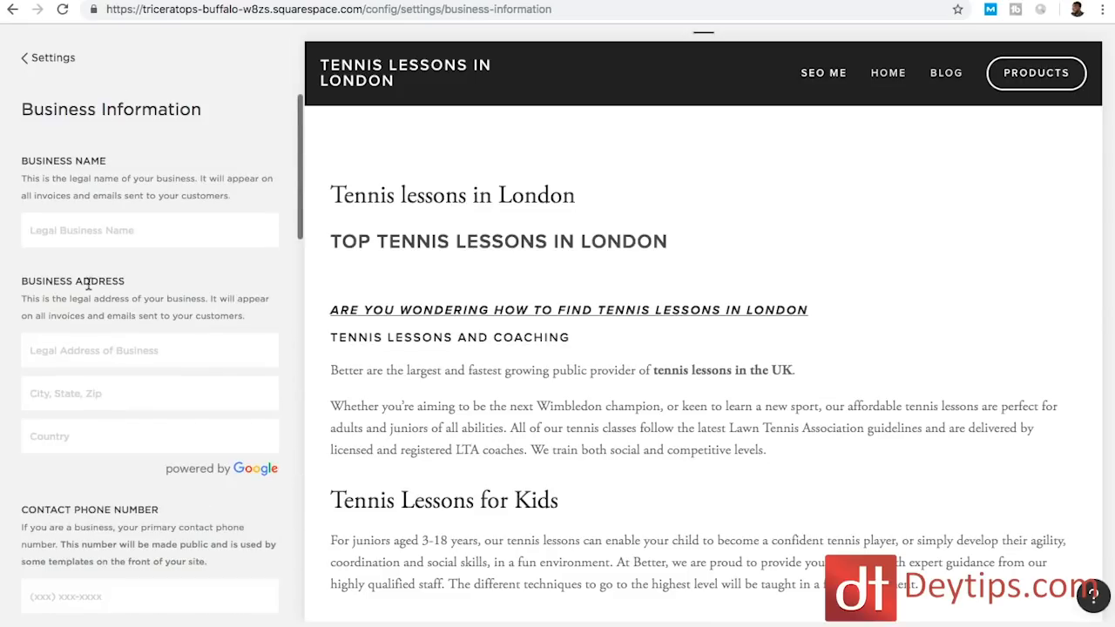
{"action": "left_click", "coordinate": [29, 61]}
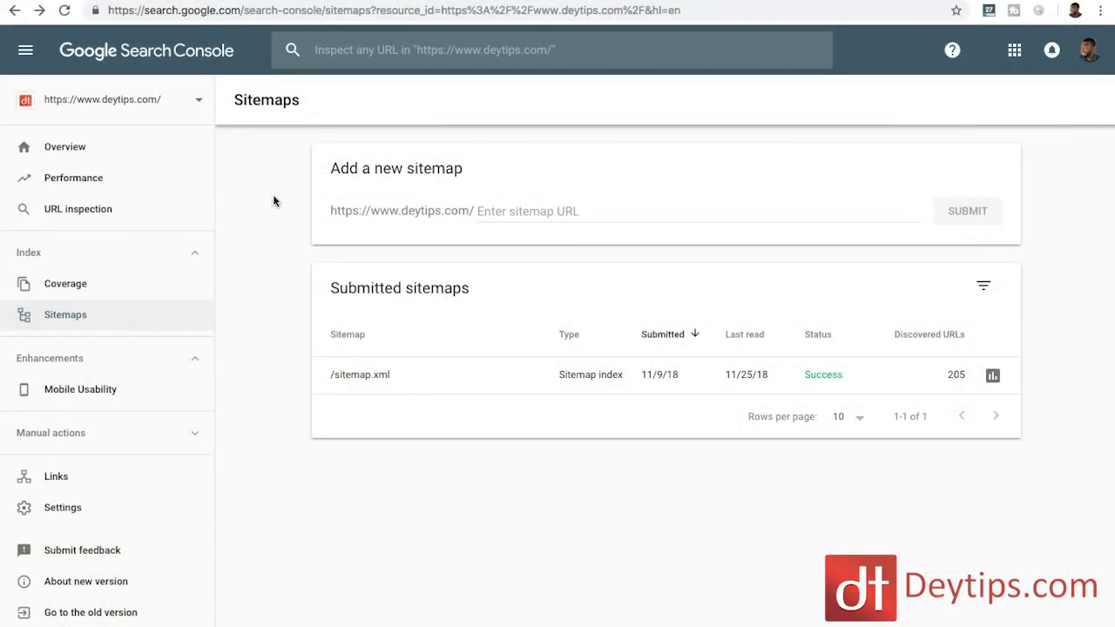
{"action": "left_click", "coordinate": [239, 191]}
{"action": "left_click", "coordinate": [202, 108]}
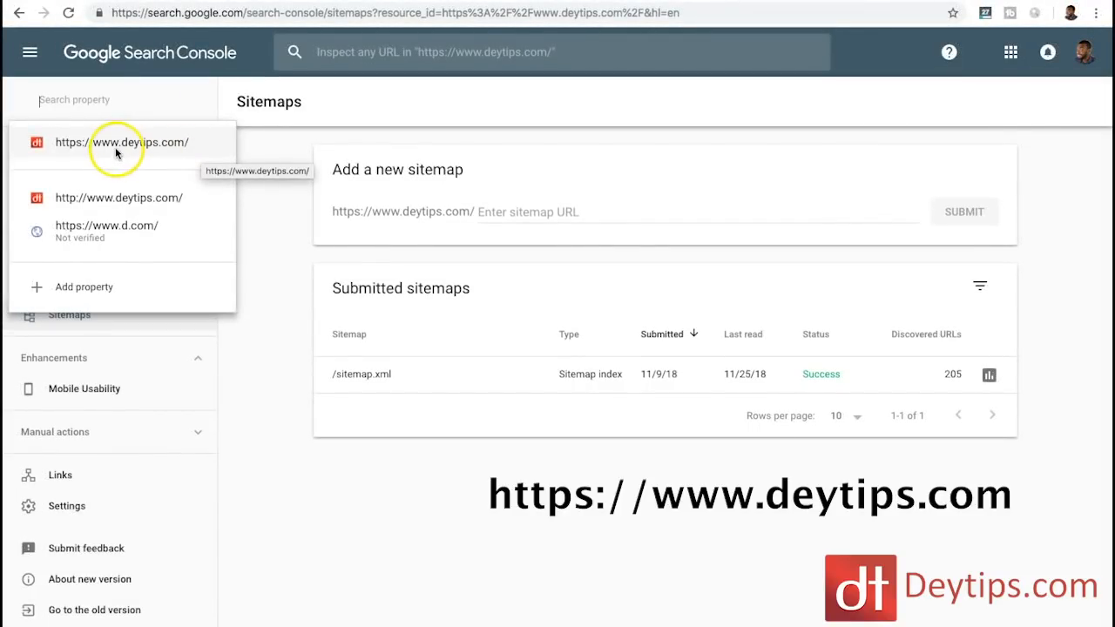
{"action": "left_click", "coordinate": [105, 157]}
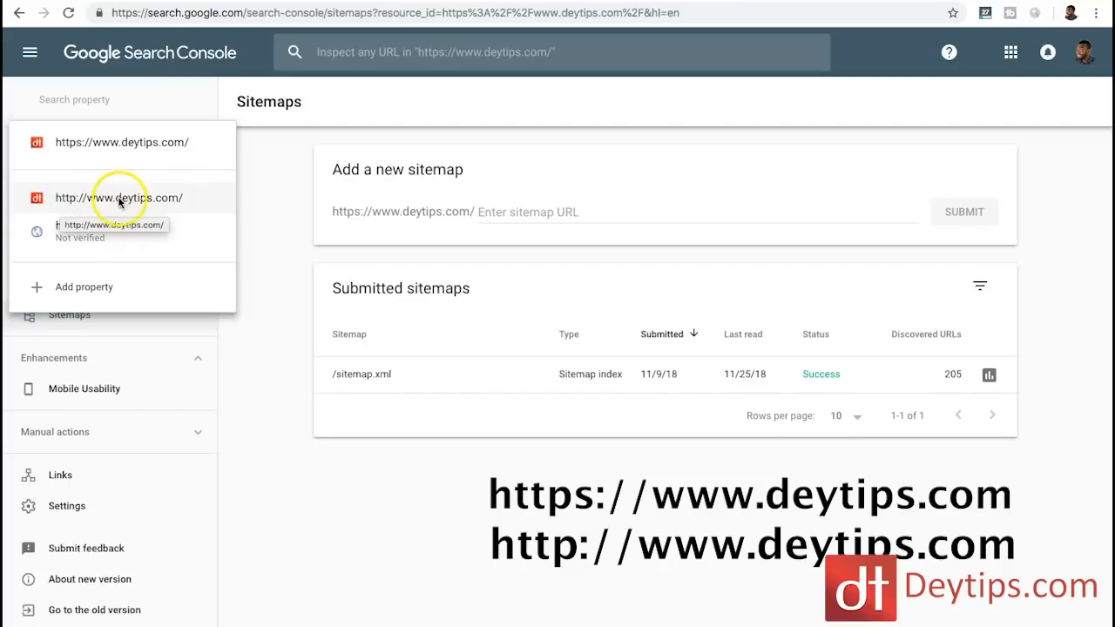
{"action": "left_click", "coordinate": [74, 294]}
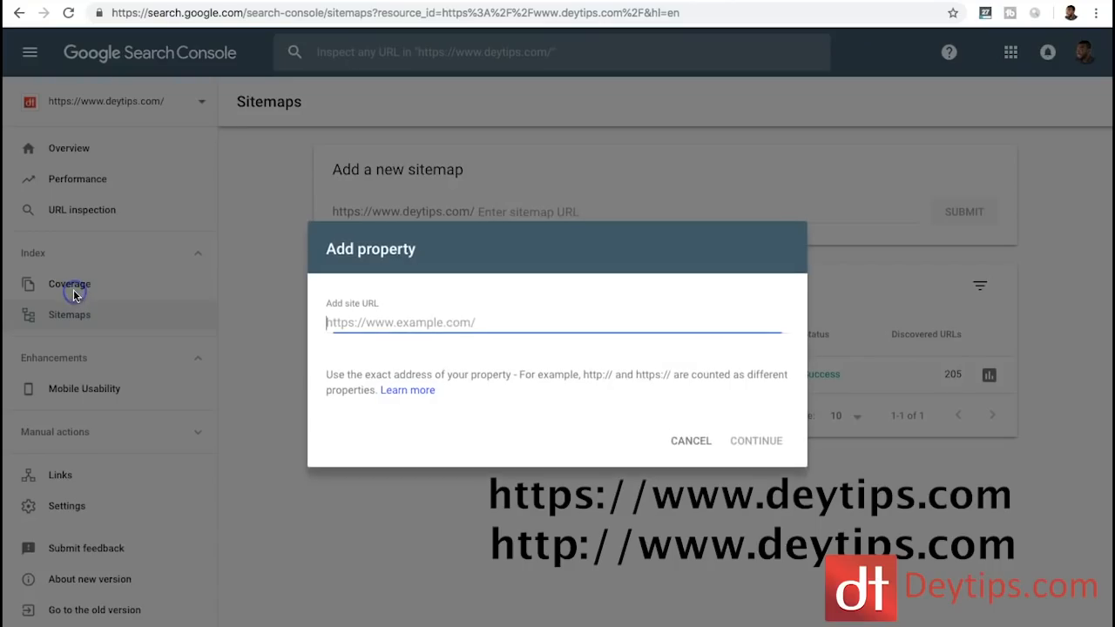
{"action": "left_click", "coordinate": [433, 327]}
{"action": "type", "text": "http"}
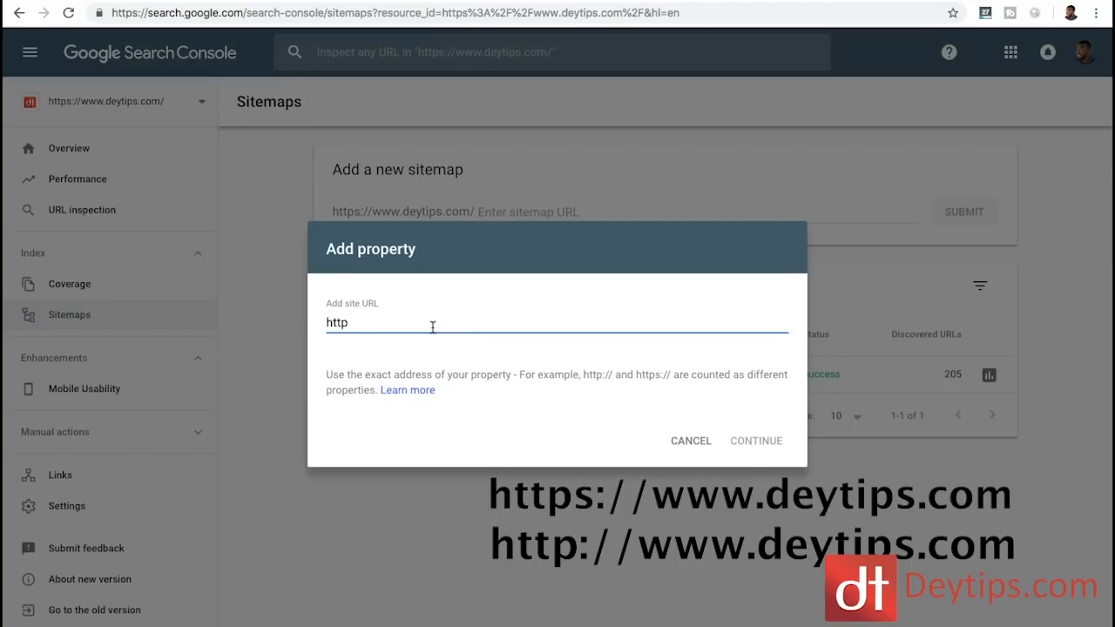
{"action": "type", "text": "://deytips.com"}
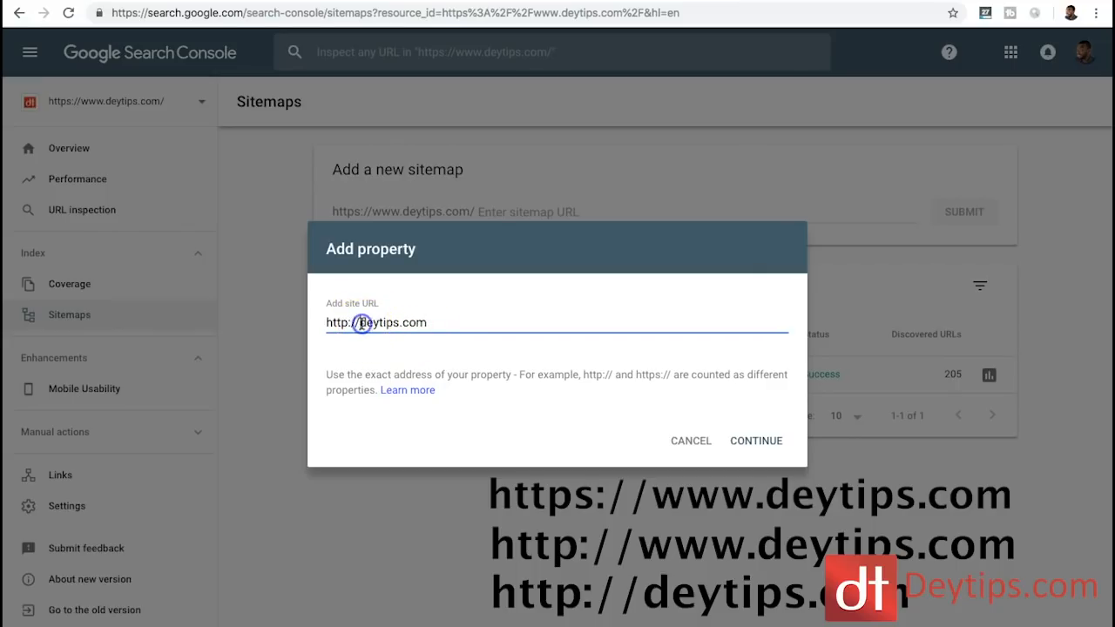
{"action": "left_click", "coordinate": [747, 441]}
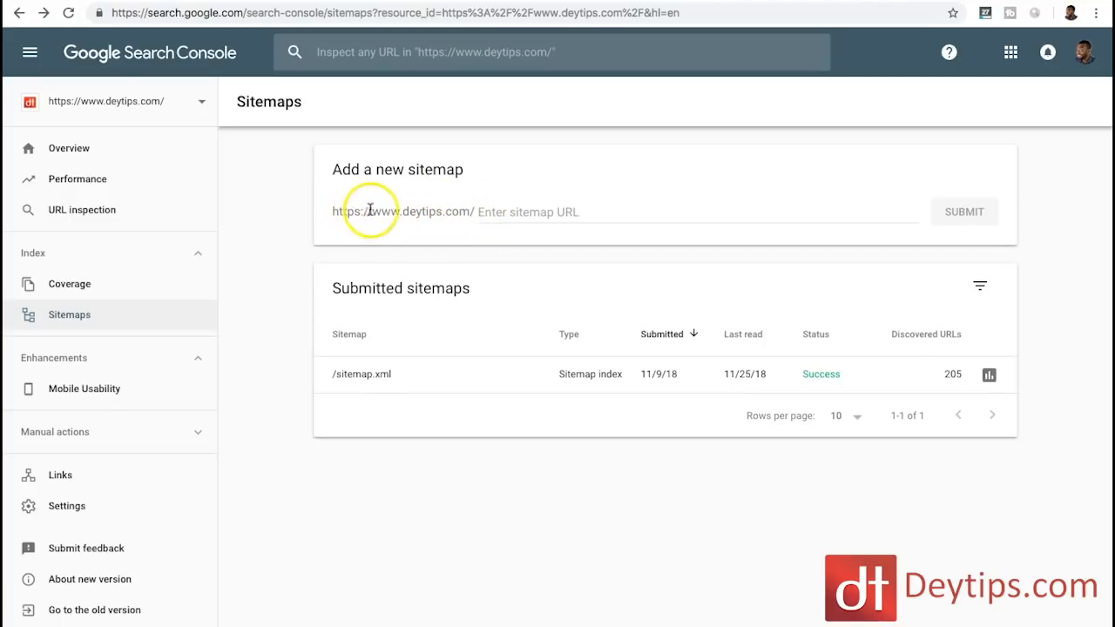
{"action": "left_click", "coordinate": [509, 210]}
{"action": "type", "text": "sitemap.xml"}
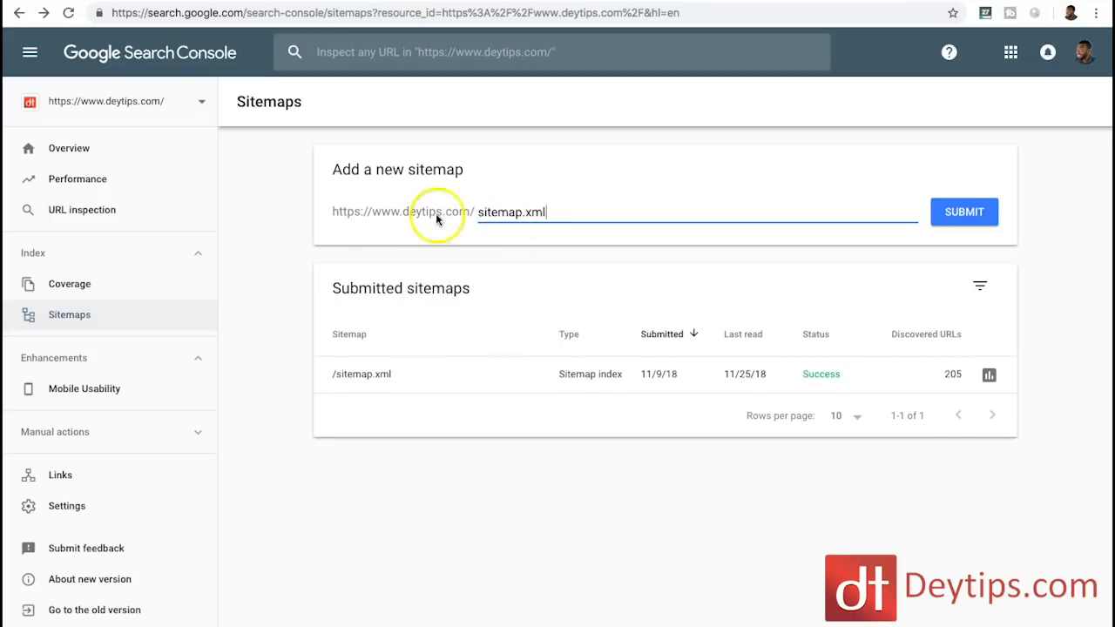
{"action": "left_click", "coordinate": [303, 235]}
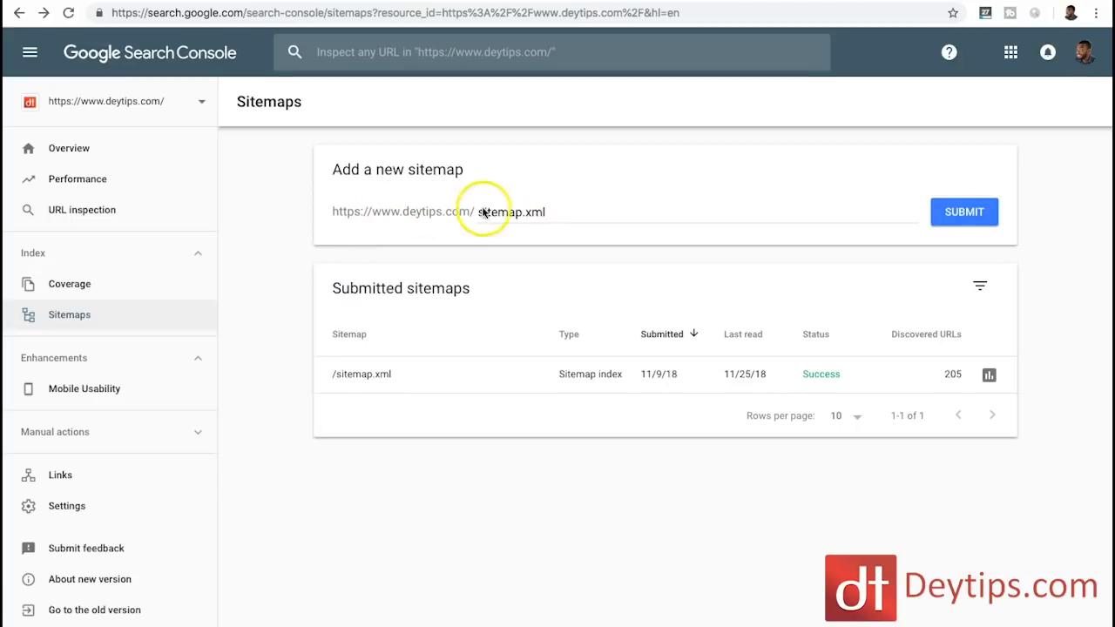
{"action": "left_click", "coordinate": [559, 213]}
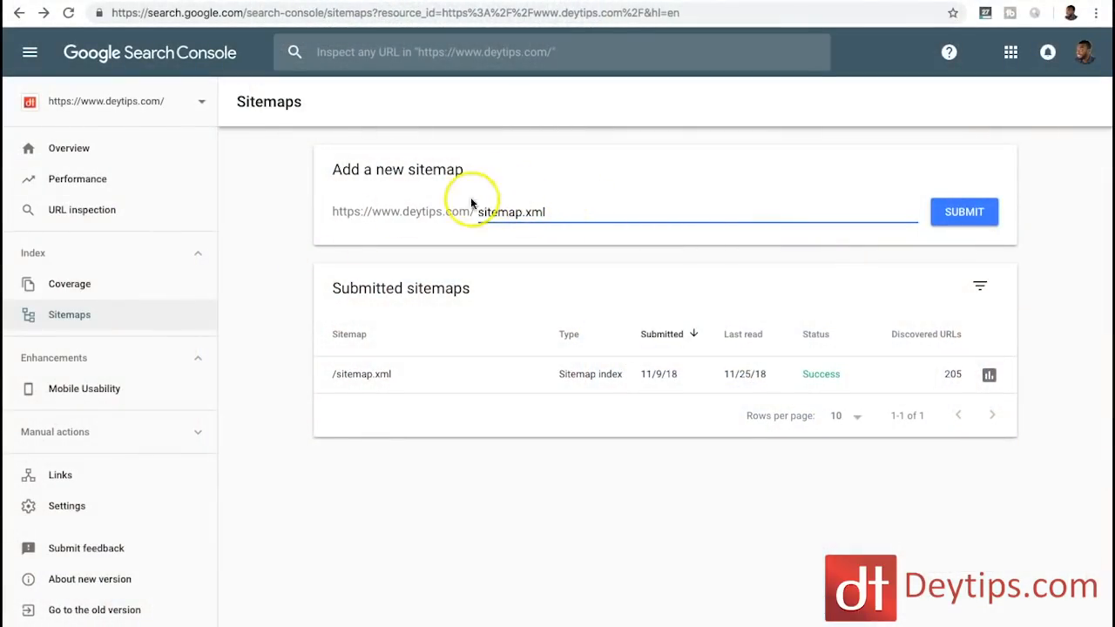
{"action": "left_click_drag", "start_coordinate": [547, 214], "coordinate": [495, 211]}
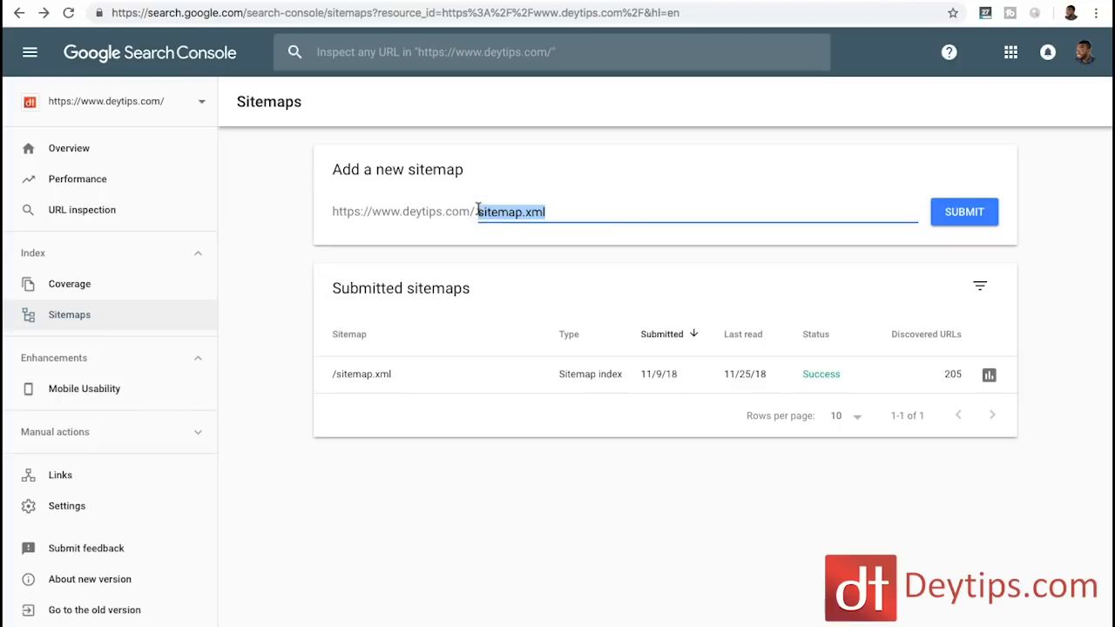
{"action": "left_click", "coordinate": [572, 213]}
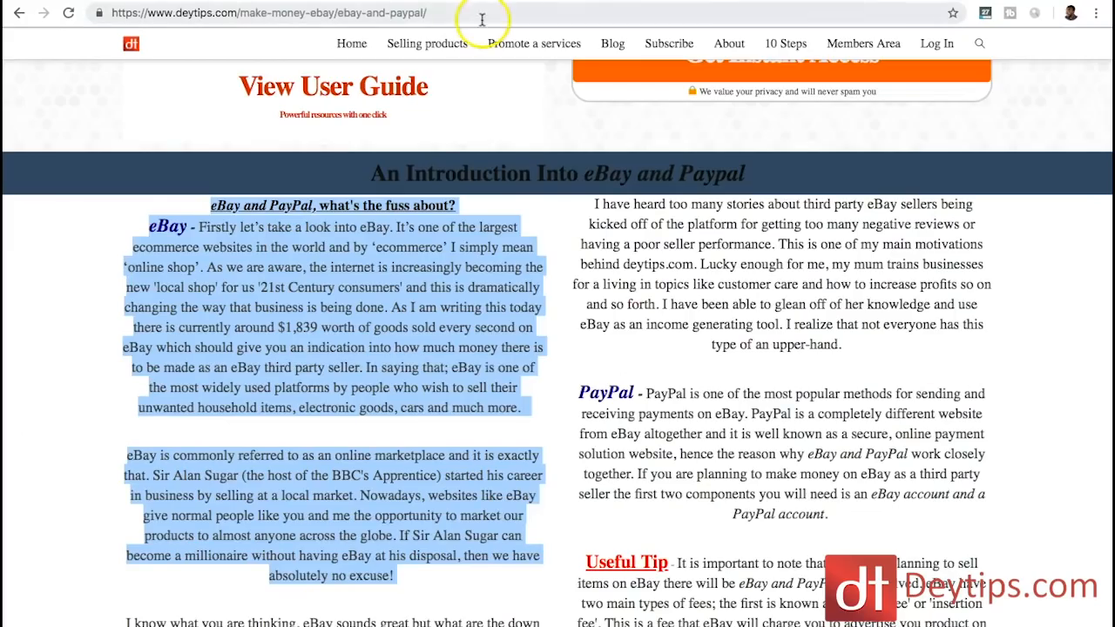
{"action": "left_click", "coordinate": [432, 16]}
{"action": "left_click_drag", "start_coordinate": [432, 16], "coordinate": [244, 13]}
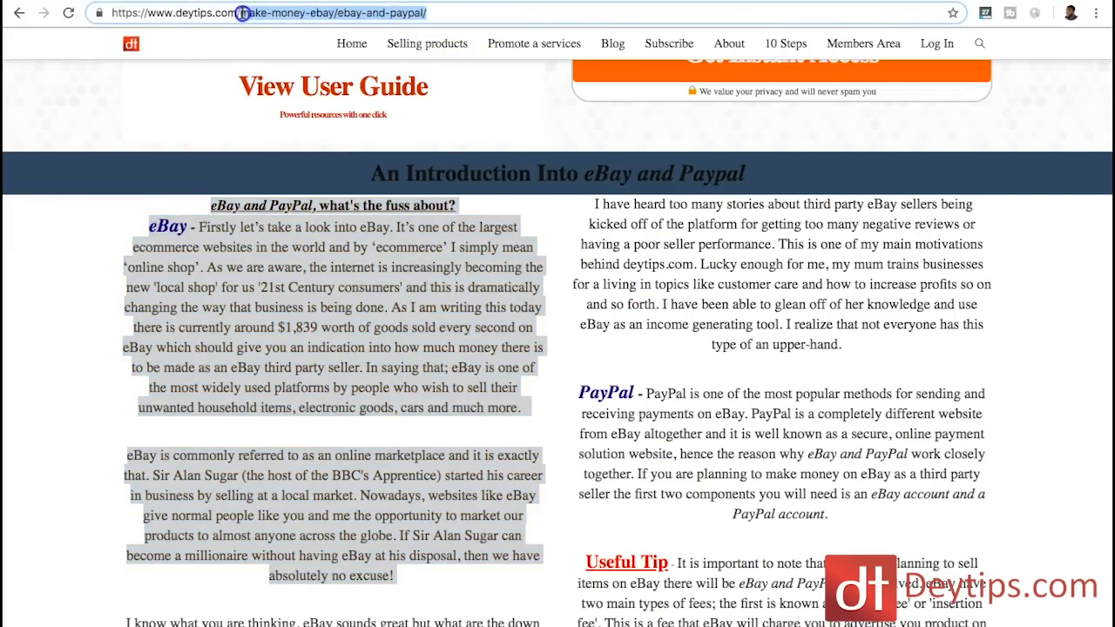
{"action": "key", "text": "BackSpace"}
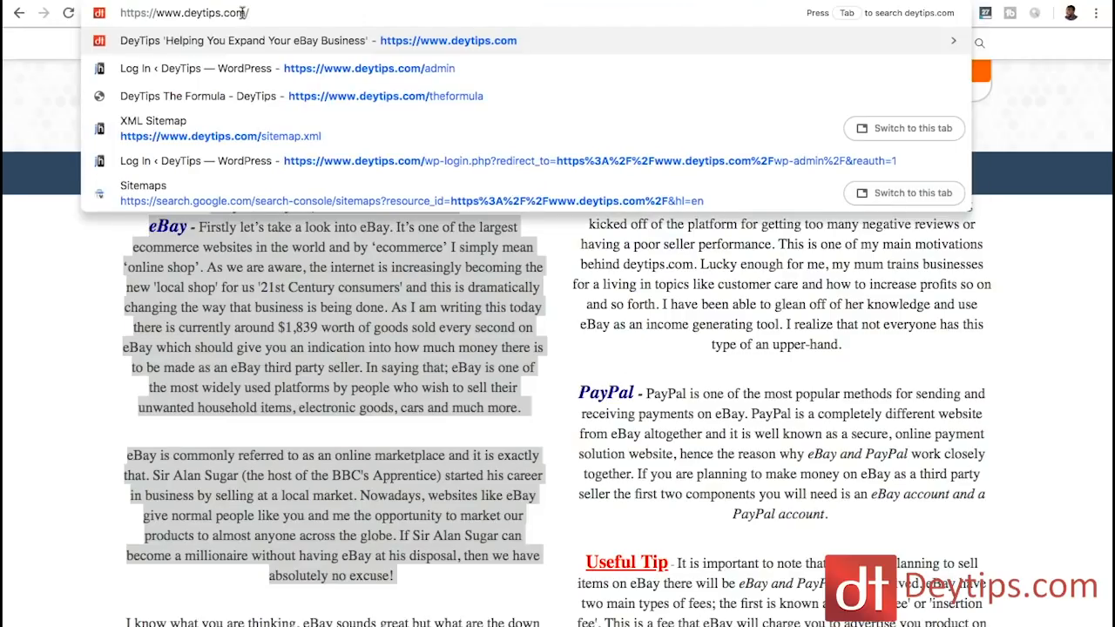
{"action": "key", "text": "super+v"}
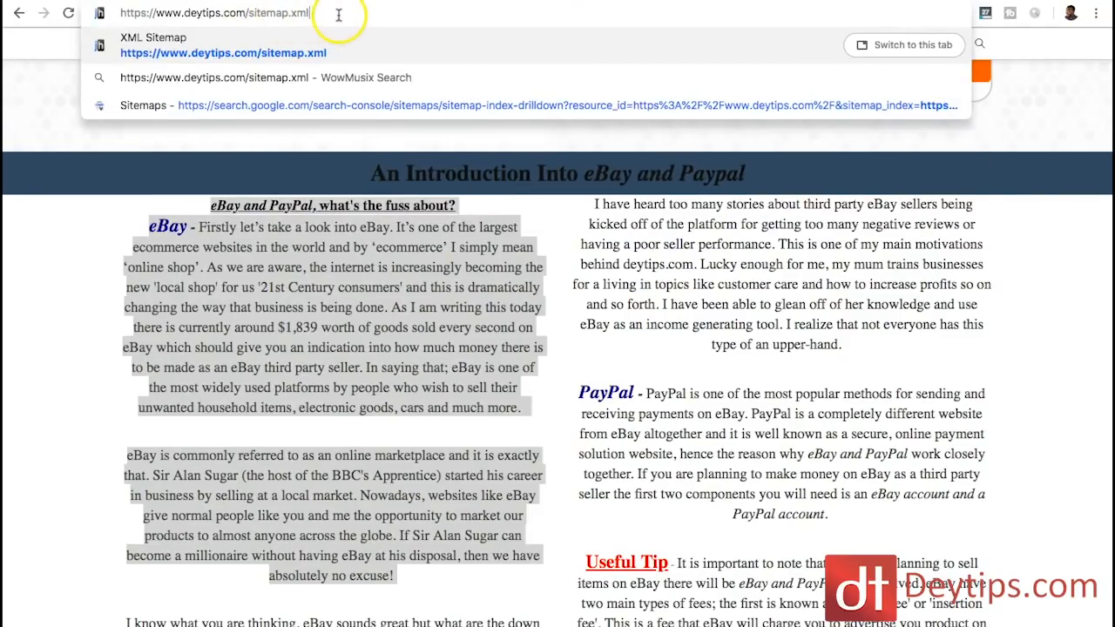
{"action": "key", "text": "Return"}
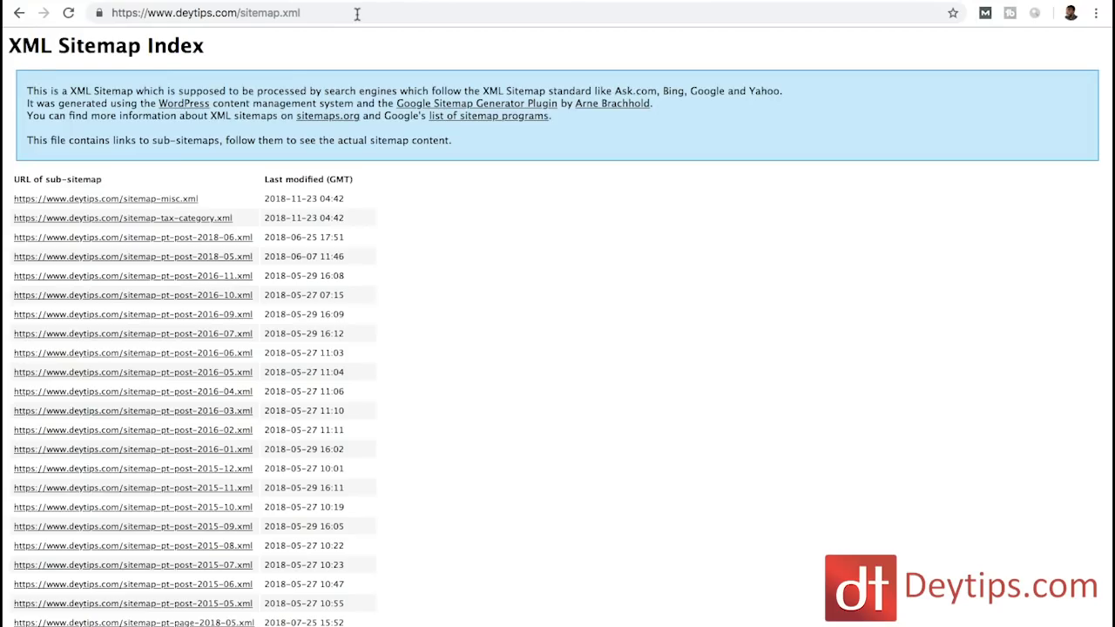
Examine the sub-sitemap list in the XML Sitemap Index and highlight the /sitemap.xml part of its address.
{"action": "scroll", "coordinate": [376, 281], "scroll_direction": "down", "scroll_amount": 1}
{"action": "scroll", "coordinate": [377, 288], "scroll_direction": "up", "scroll_amount": 1}
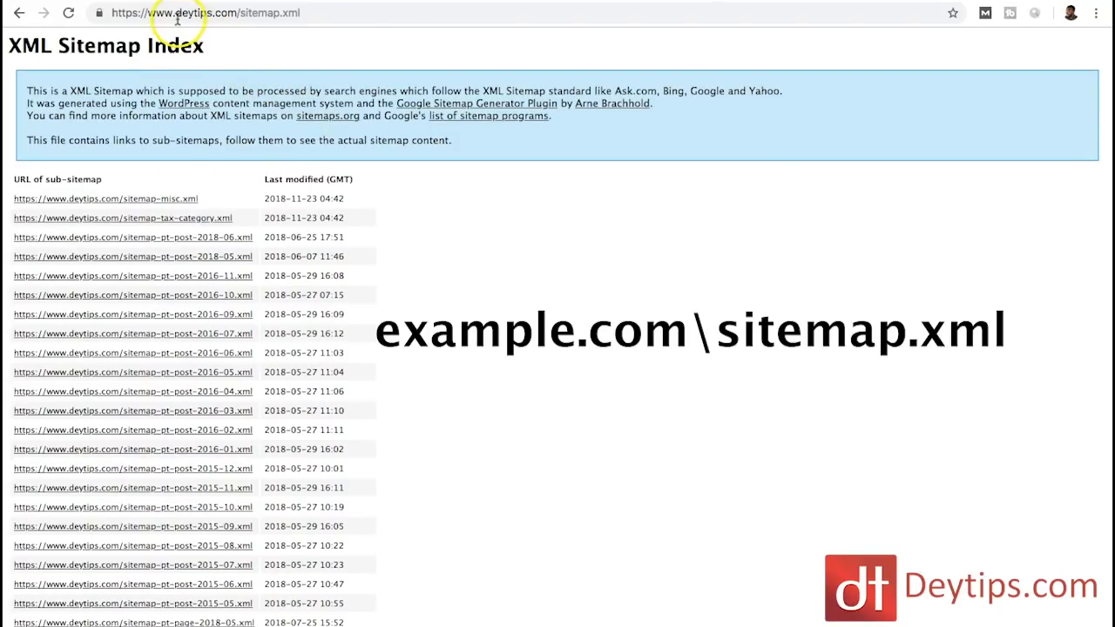
{"action": "left_click_drag", "start_coordinate": [314, 13], "coordinate": [235, 12]}
{"action": "scroll", "coordinate": [267, 199], "scroll_direction": "down", "scroll_amount": 5}
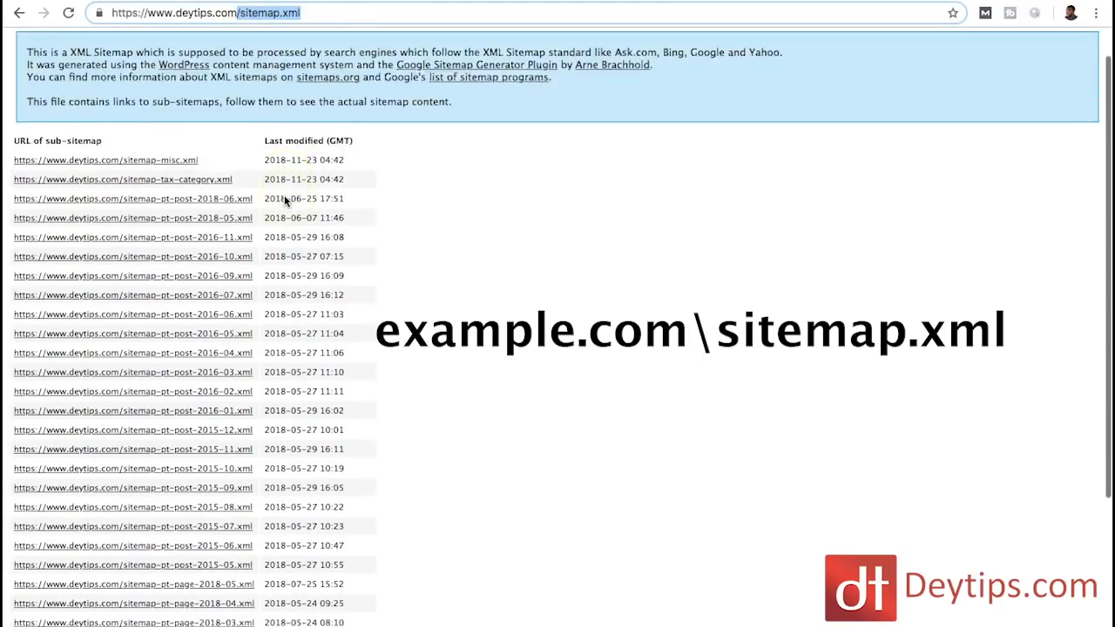
{"action": "scroll", "coordinate": [281, 194], "scroll_direction": "up", "scroll_amount": 5}
{"action": "left_click", "coordinate": [279, 96]}
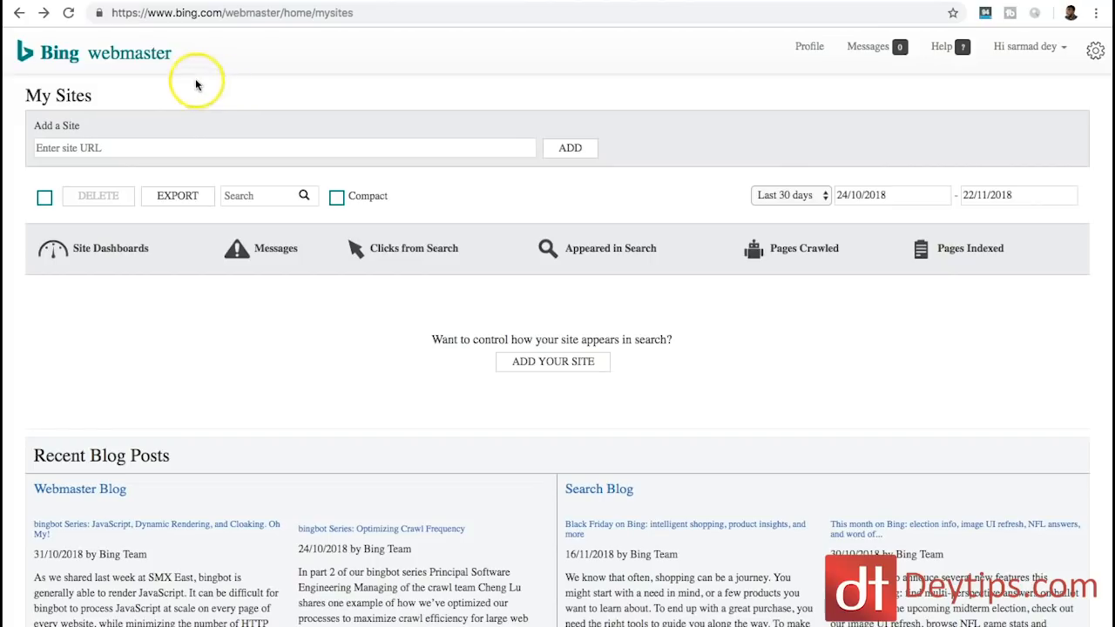
{"action": "left_click", "coordinate": [213, 148]}
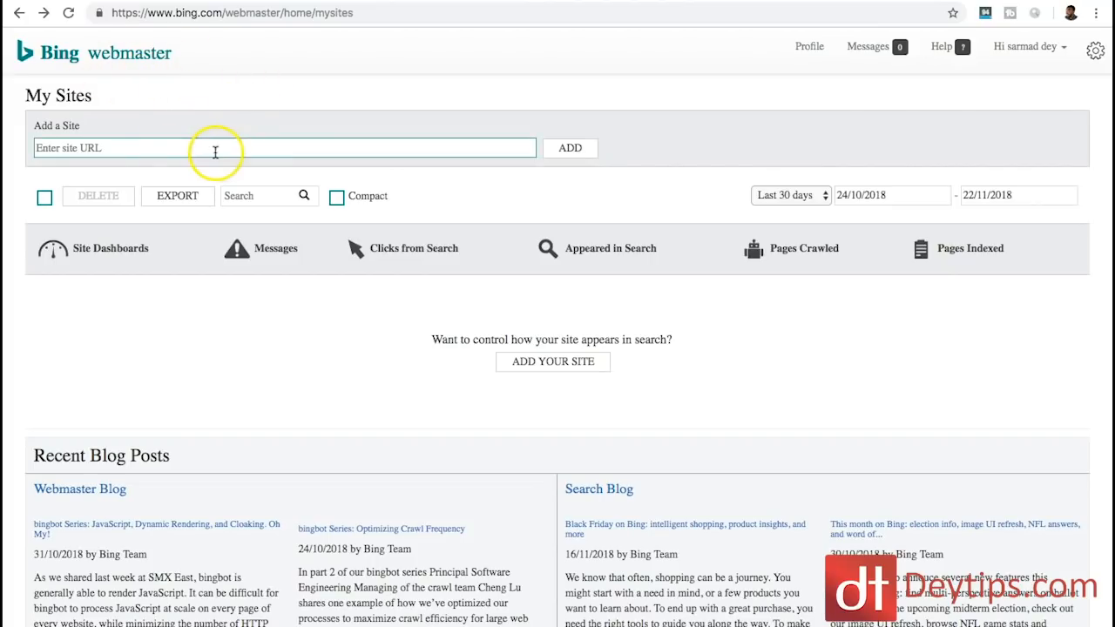
{"action": "left_click", "coordinate": [90, 150]}
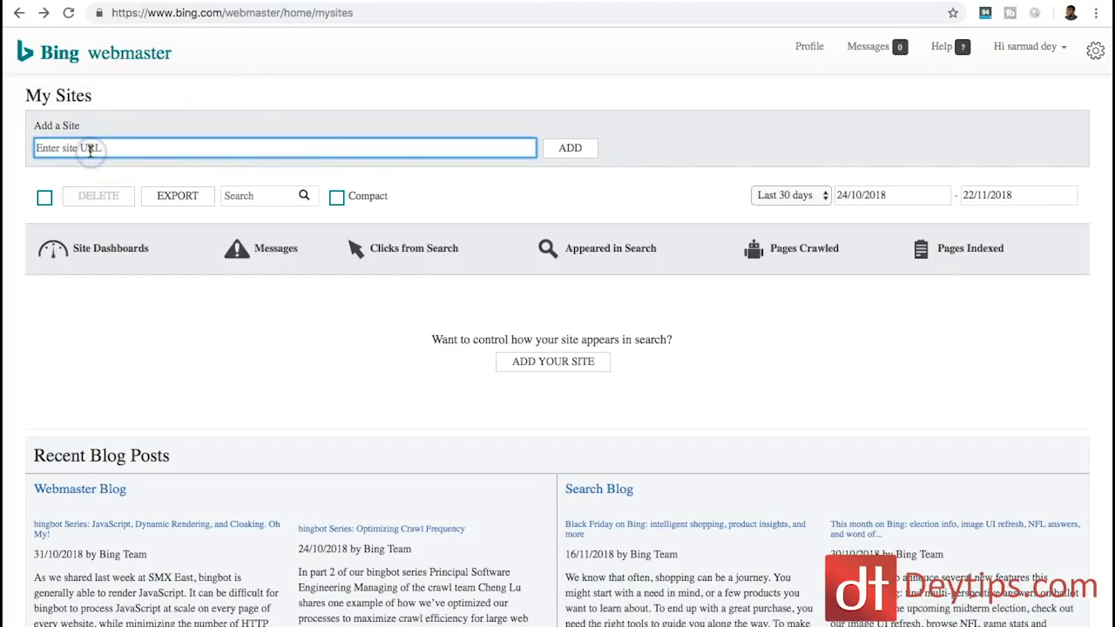
{"action": "type", "text": "http://www.test.com"}
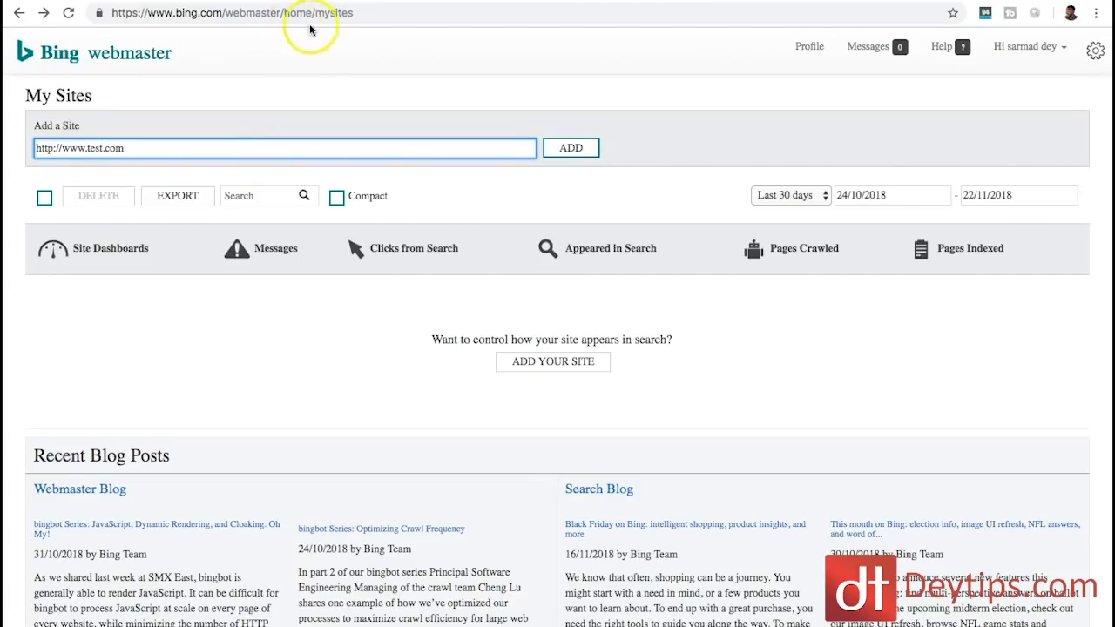
{"action": "left_click", "coordinate": [570, 148]}
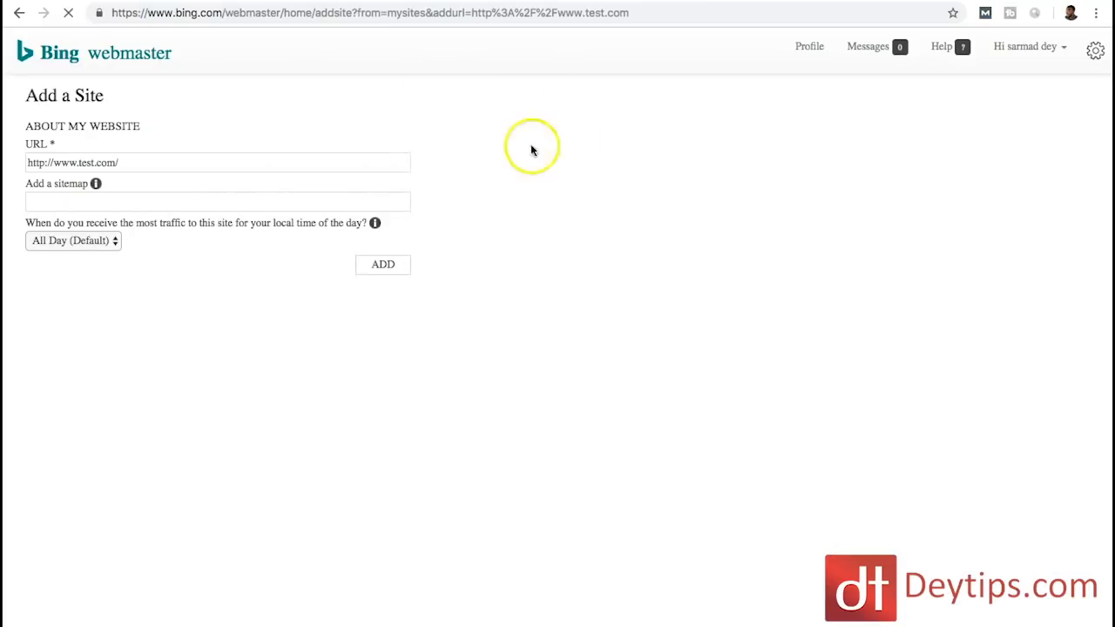
{"action": "left_click", "coordinate": [85, 203]}
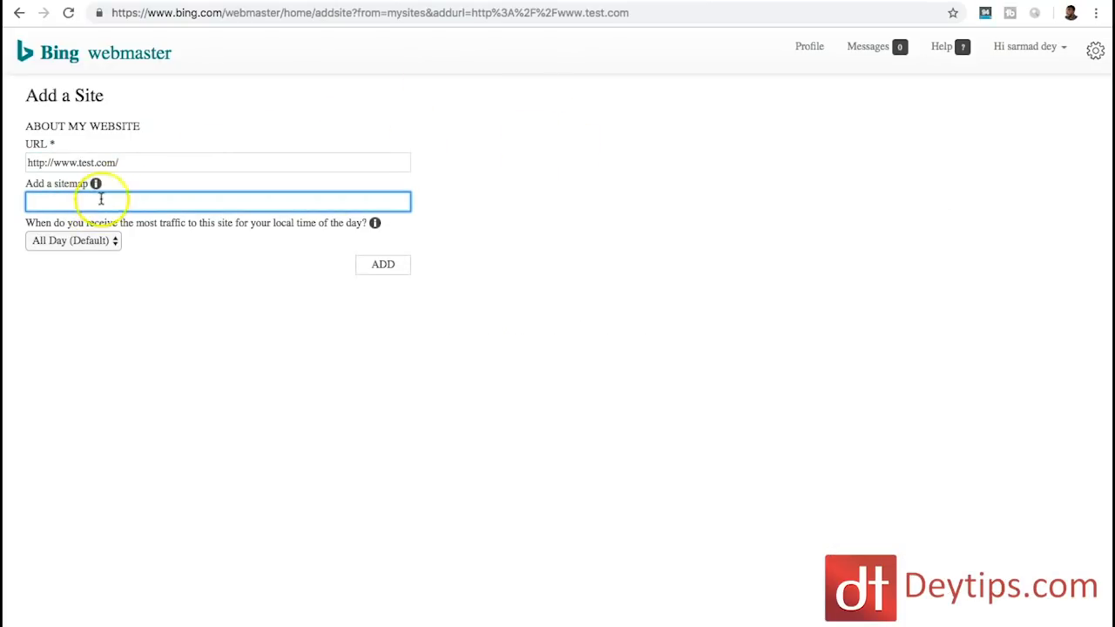
{"action": "left_click", "coordinate": [746, 0]}
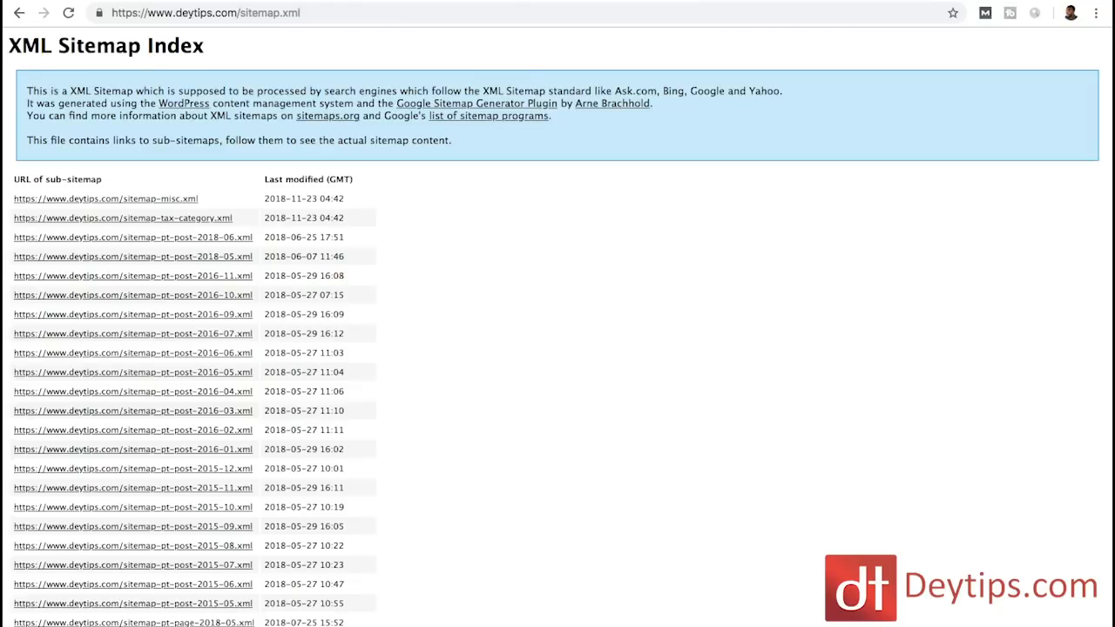
{"action": "right_click", "coordinate": [300, 13]}
{"action": "key", "text": "super+c"}
{"action": "left_click", "coordinate": [293, 14]}
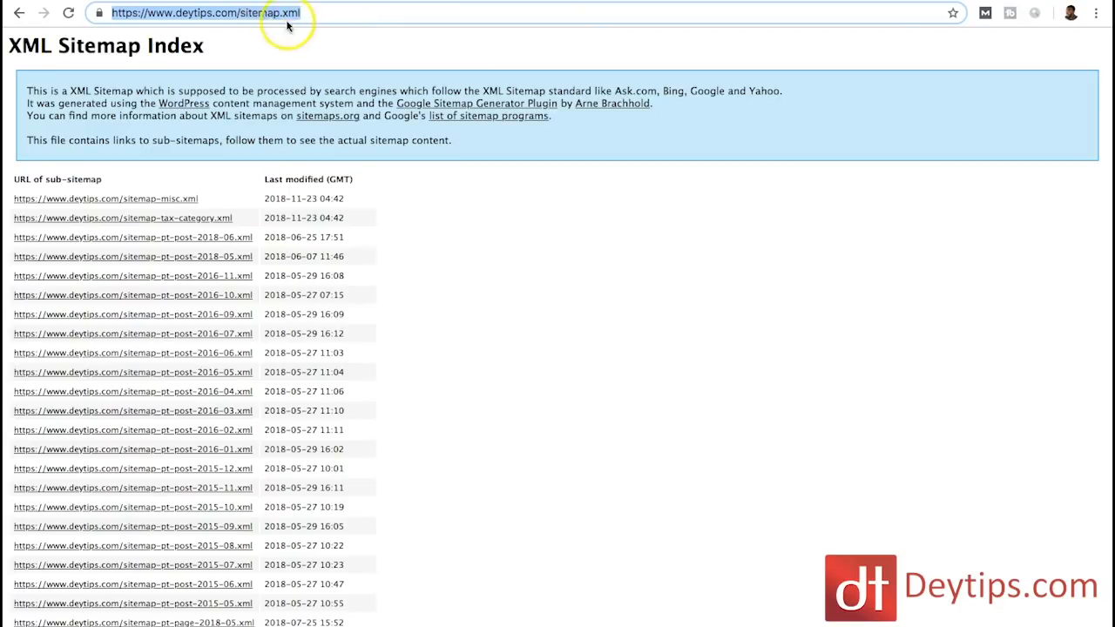
{"action": "left_click", "coordinate": [278, 1]}
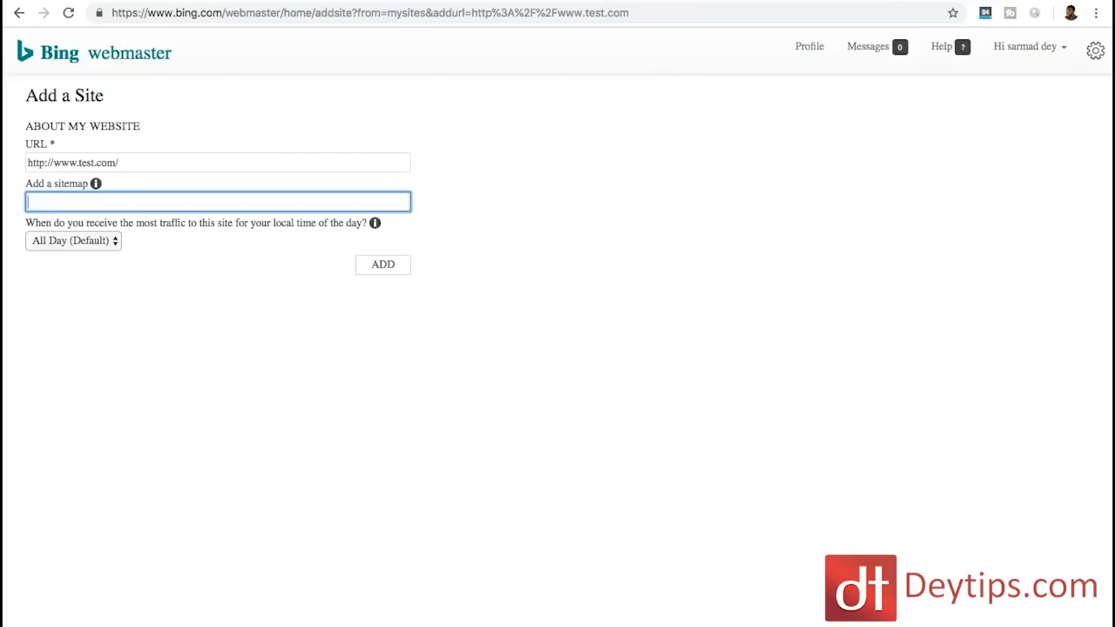
{"action": "key", "text": "super+v"}
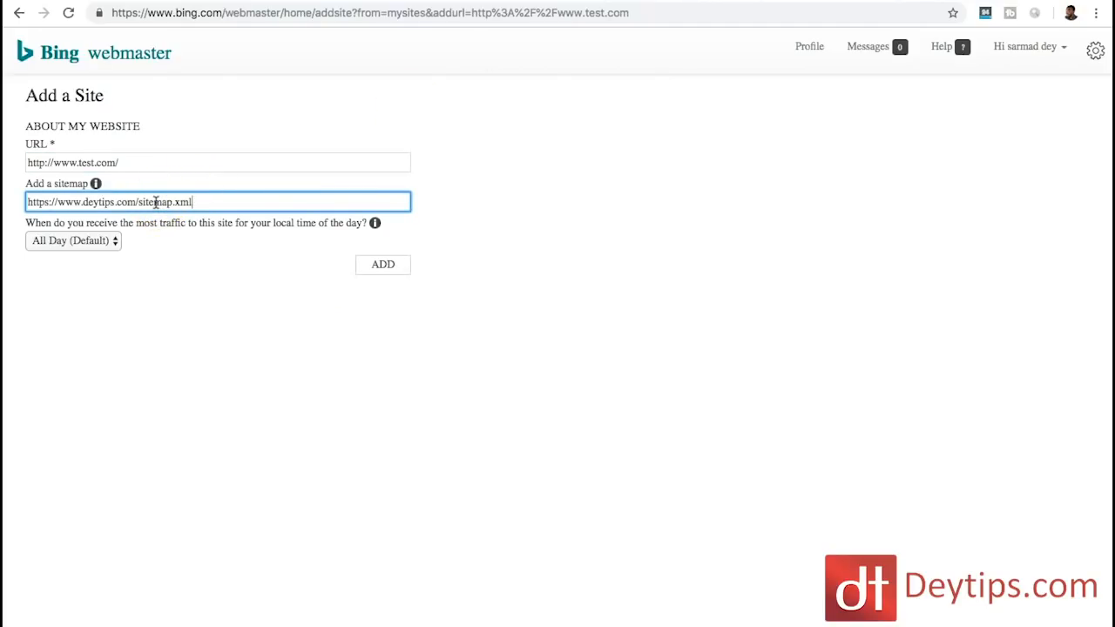